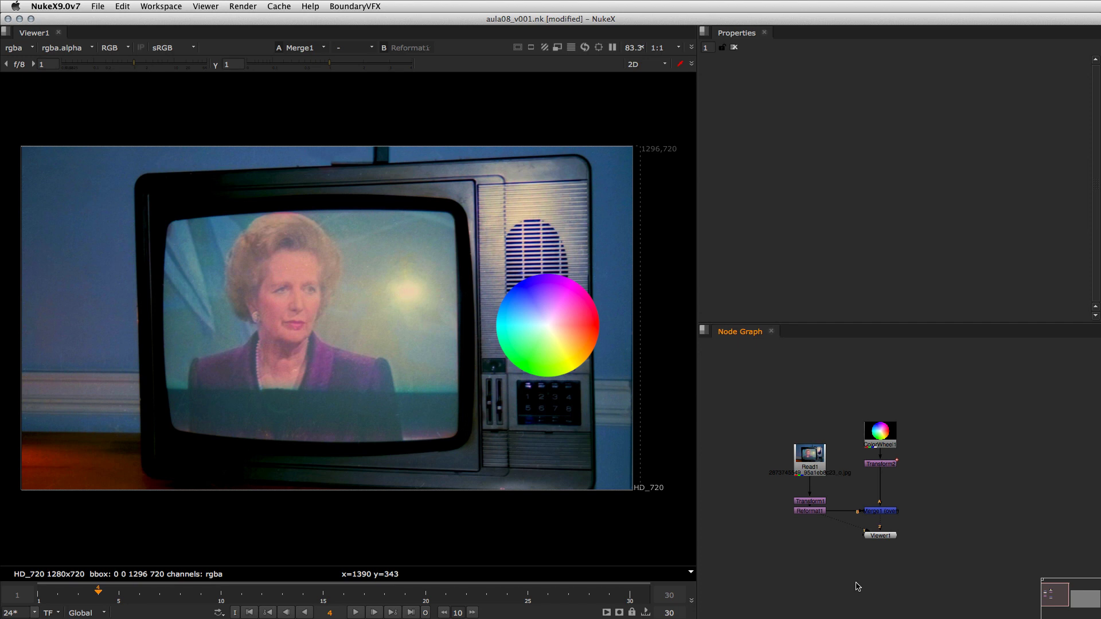
# Step: Open the Transform2 node's properties and go to frame 1
pyautogui.scroll(3, 862, 478)
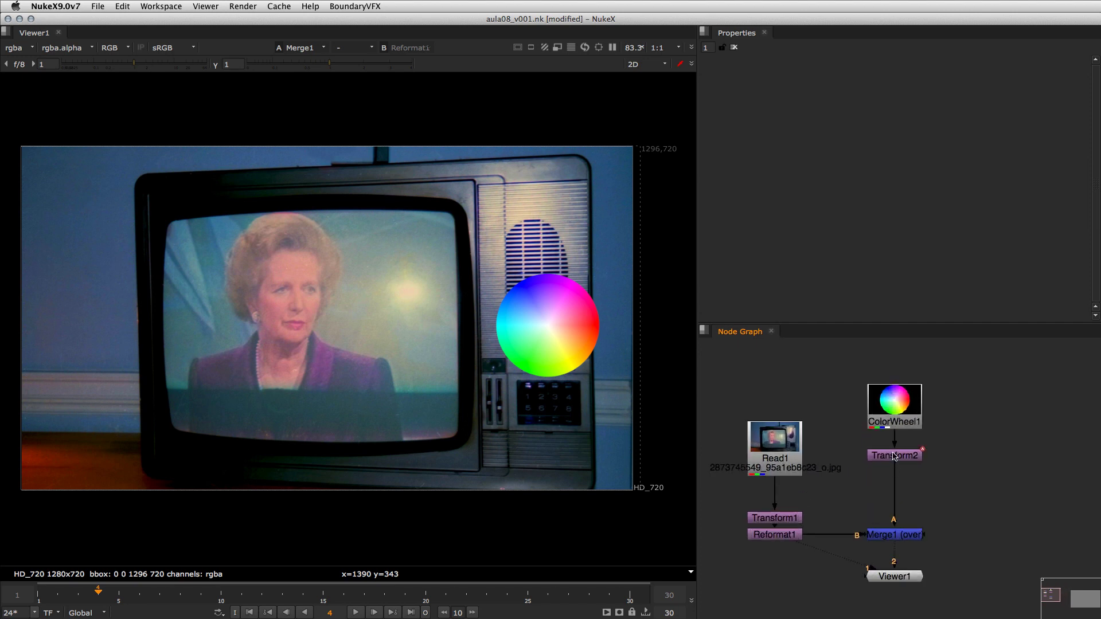
pyautogui.doubleClick(895, 456)
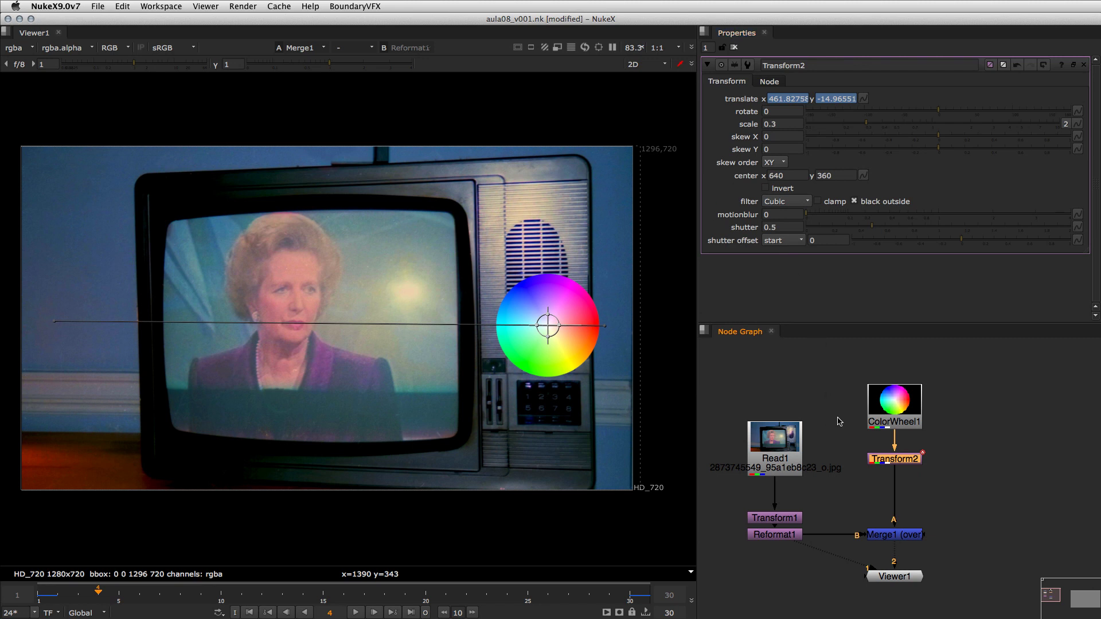
pyautogui.click(38, 591)
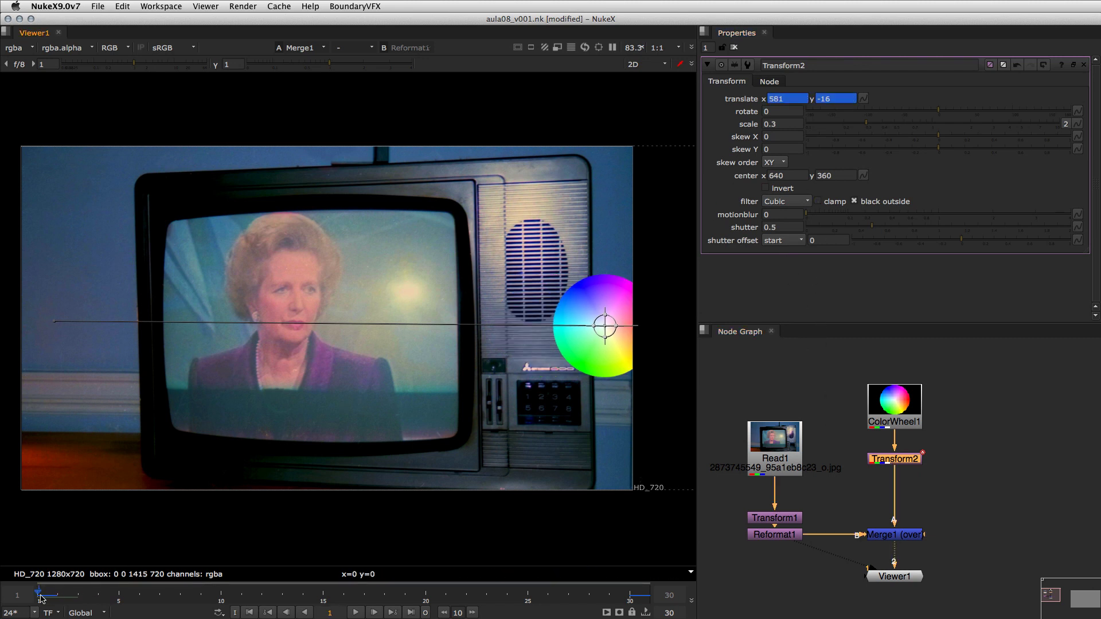
# Step: Add an unconnected Transform node beside Transform2 and show its properties in a floating window next to those of Transform2
pyautogui.click(983, 459)
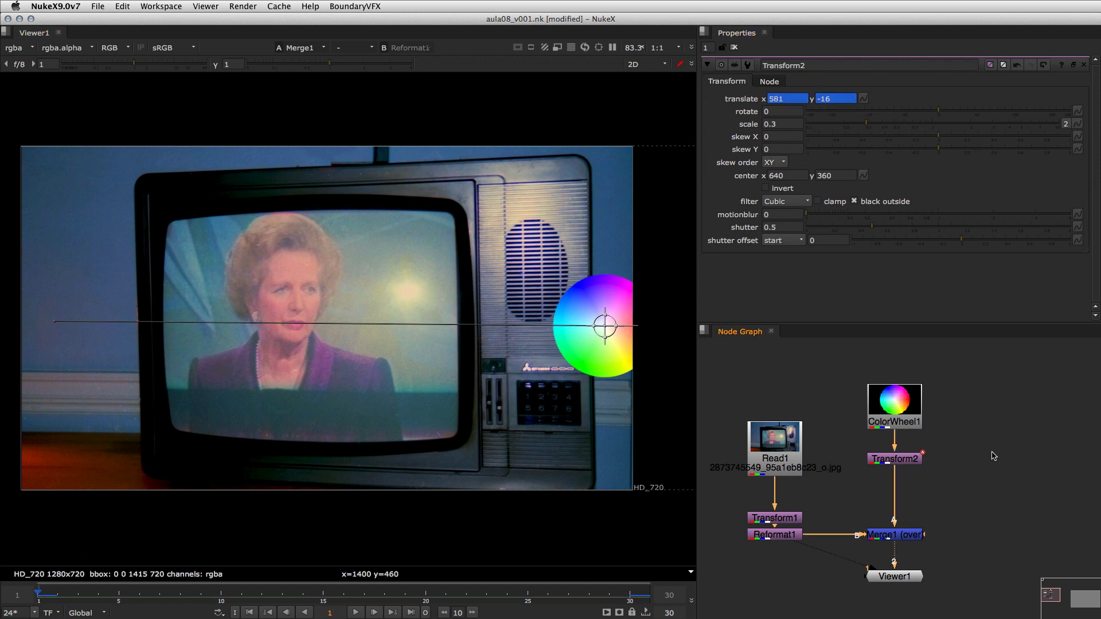
pyautogui.press('t')
pyautogui.doubleClick(894, 459)
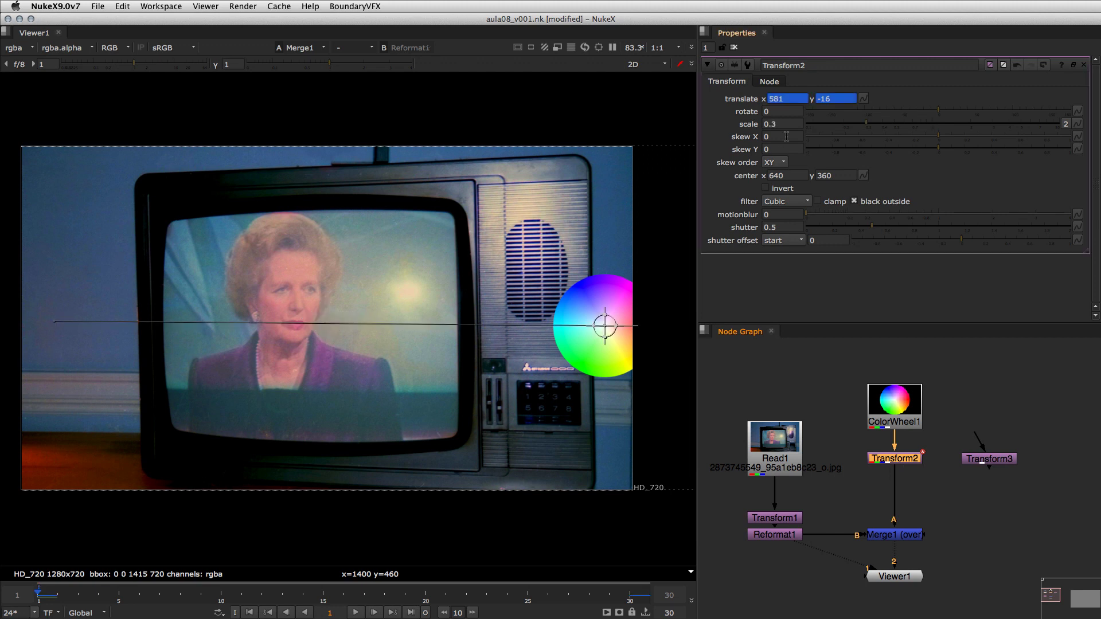
pyautogui.click(989, 459)
pyautogui.doubleClick(994, 465)
pyautogui.moveTo(772, 388); pyautogui.dragTo(502, 80)
pyautogui.doubleClick(876, 461)
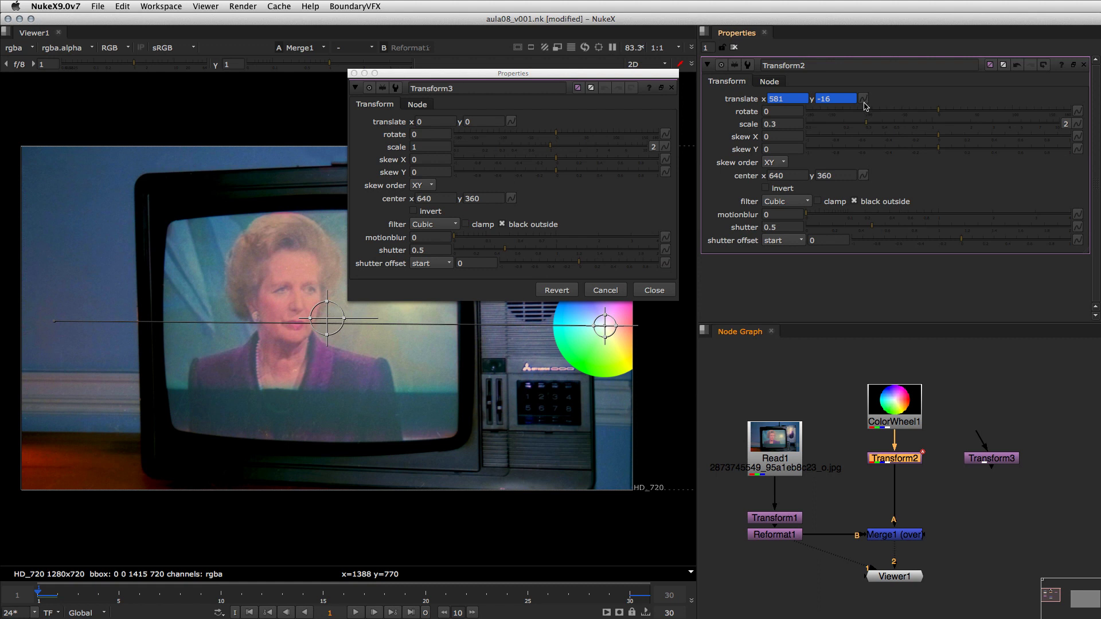
# Step: Copy only the translate values from Transform2 and paste them as absolute into Transform3's translate
pyautogui.click(865, 98)
pyautogui.moveTo(900, 213)
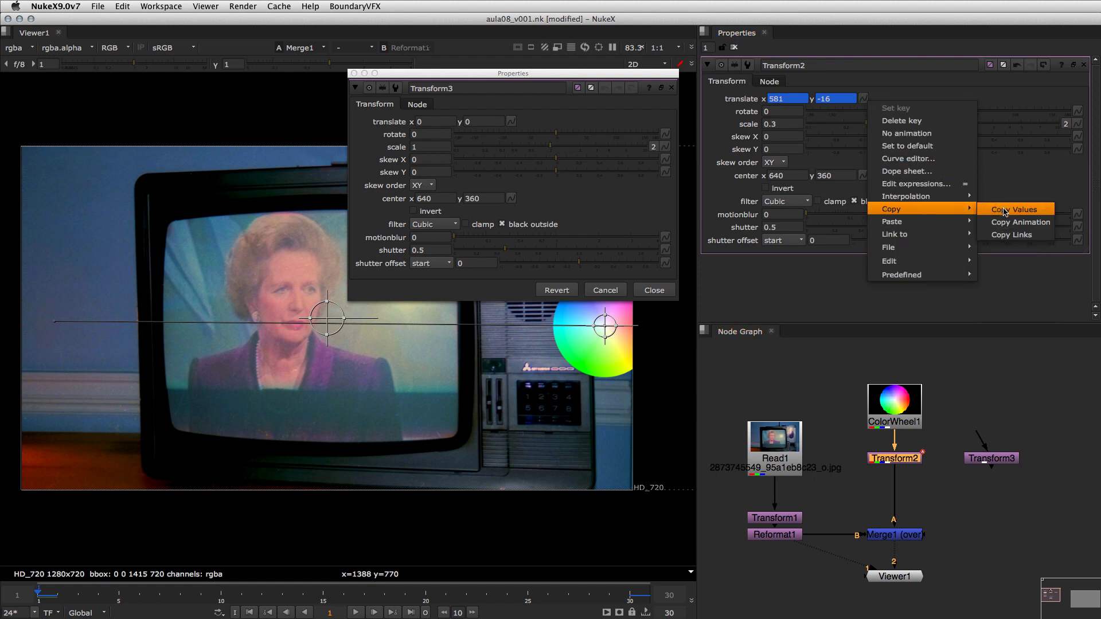
pyautogui.click(1005, 211)
pyautogui.click(510, 122)
pyautogui.moveTo(534, 232)
pyautogui.click(631, 243)
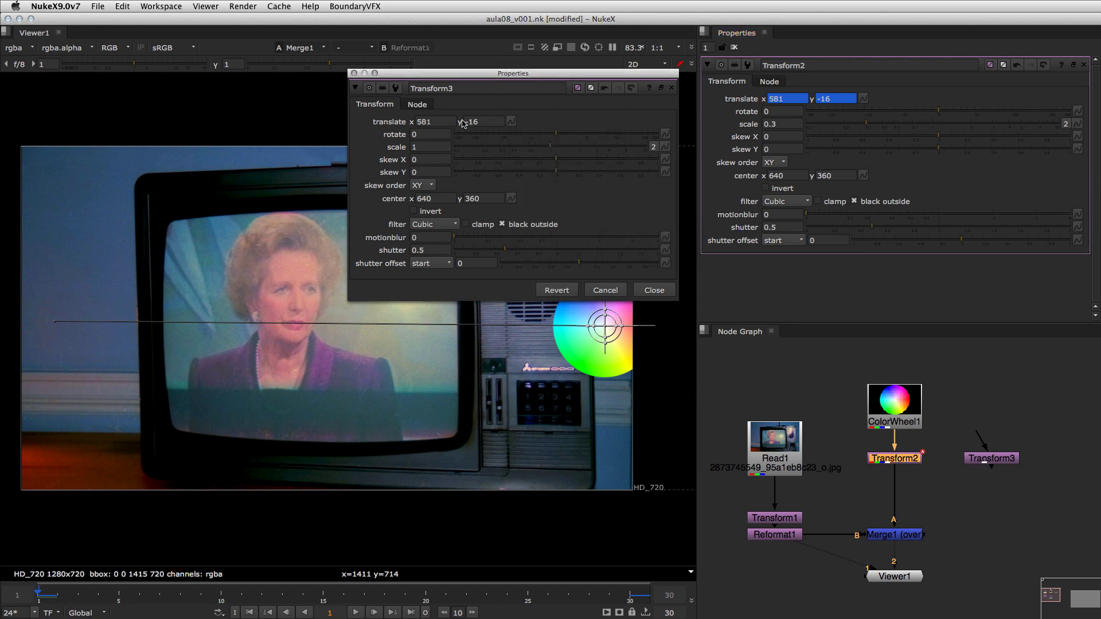
# Step: Copy the translate animation from Transform2, paste it as absolute into Transform3's translate, and scrub the timeline back to frame 1
pyautogui.click(860, 99)
pyautogui.moveTo(940, 208)
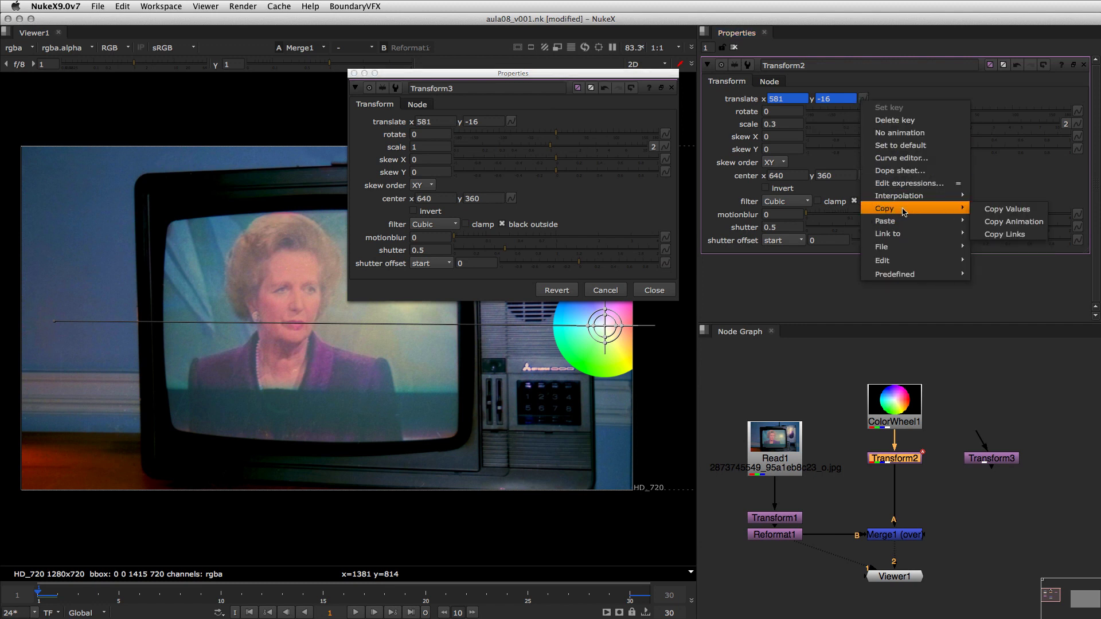
pyautogui.click(1004, 222)
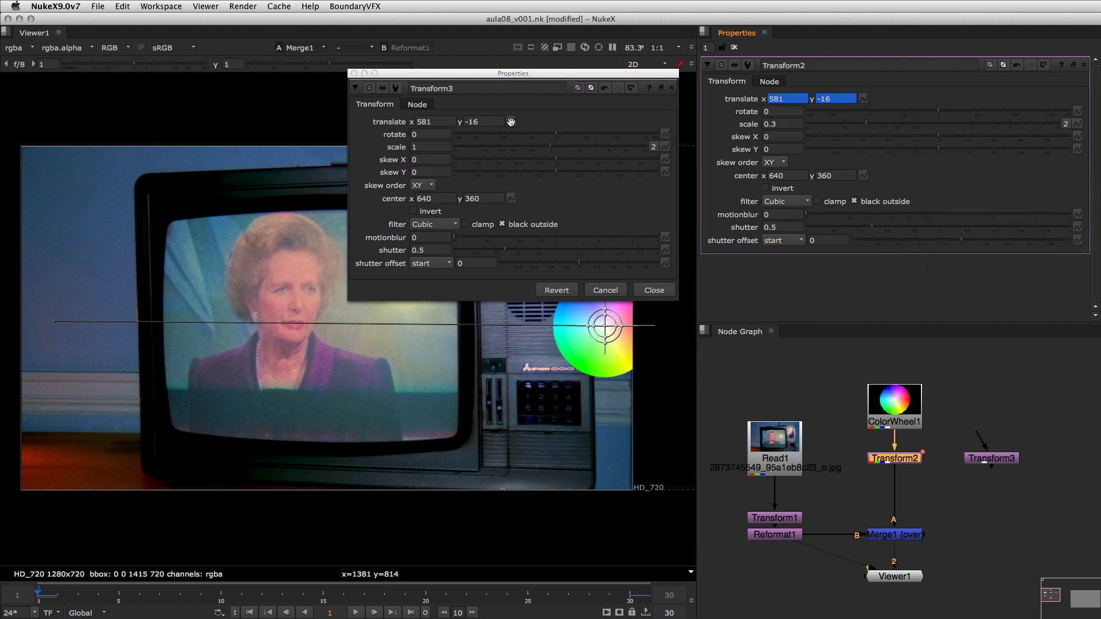
pyautogui.click(510, 122)
pyautogui.moveTo(574, 242)
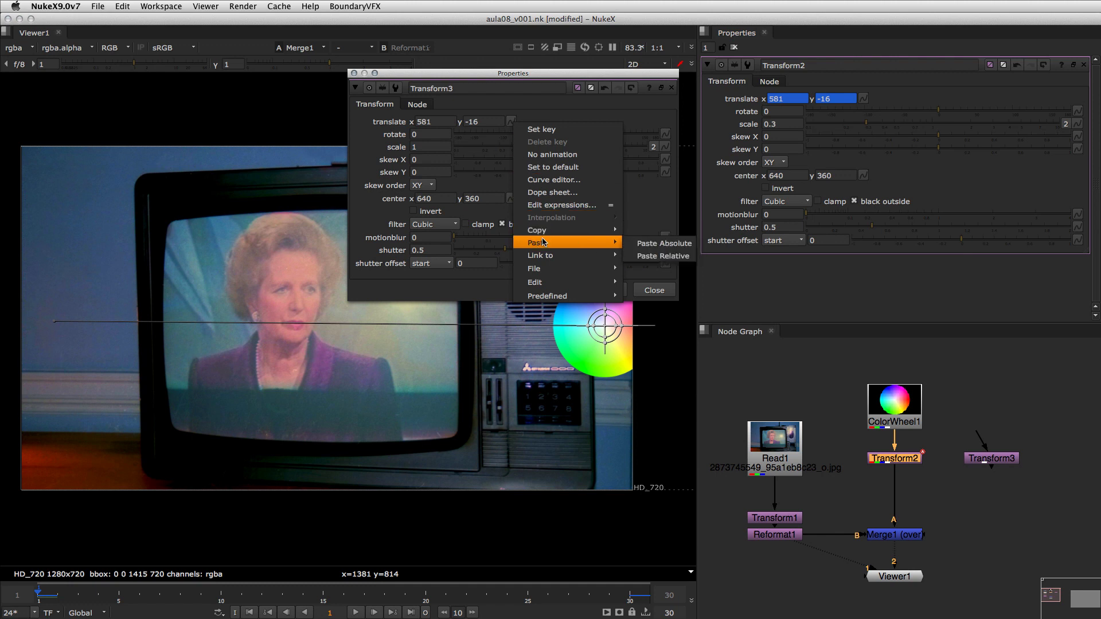
pyautogui.click(640, 246)
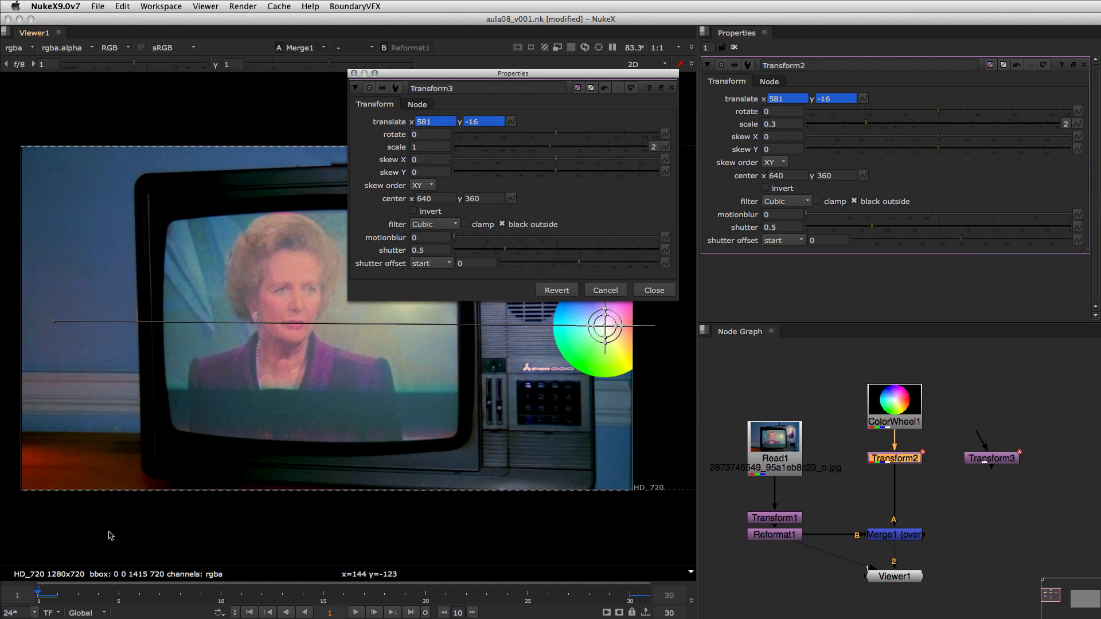
pyautogui.click(139, 596)
pyautogui.moveTo(195, 603); pyautogui.dragTo(37, 611)
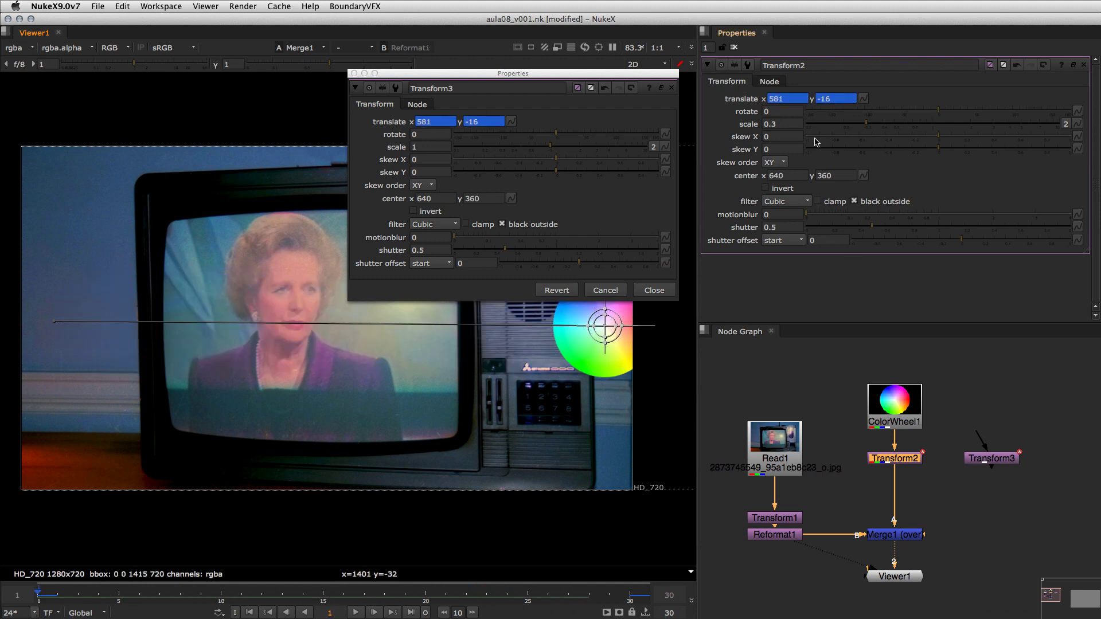
# Step: Copy the translate links from Transform2 and paste them as absolute into Transform3's translate
pyautogui.click(864, 99)
pyautogui.moveTo(897, 207)
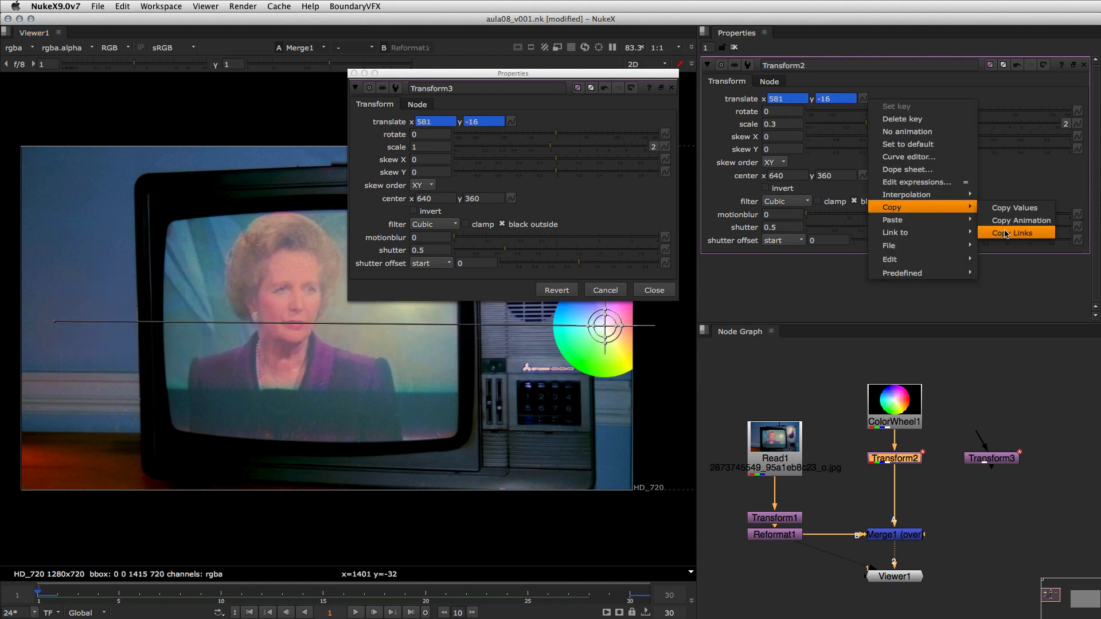
pyautogui.click(1005, 233)
pyautogui.click(510, 122)
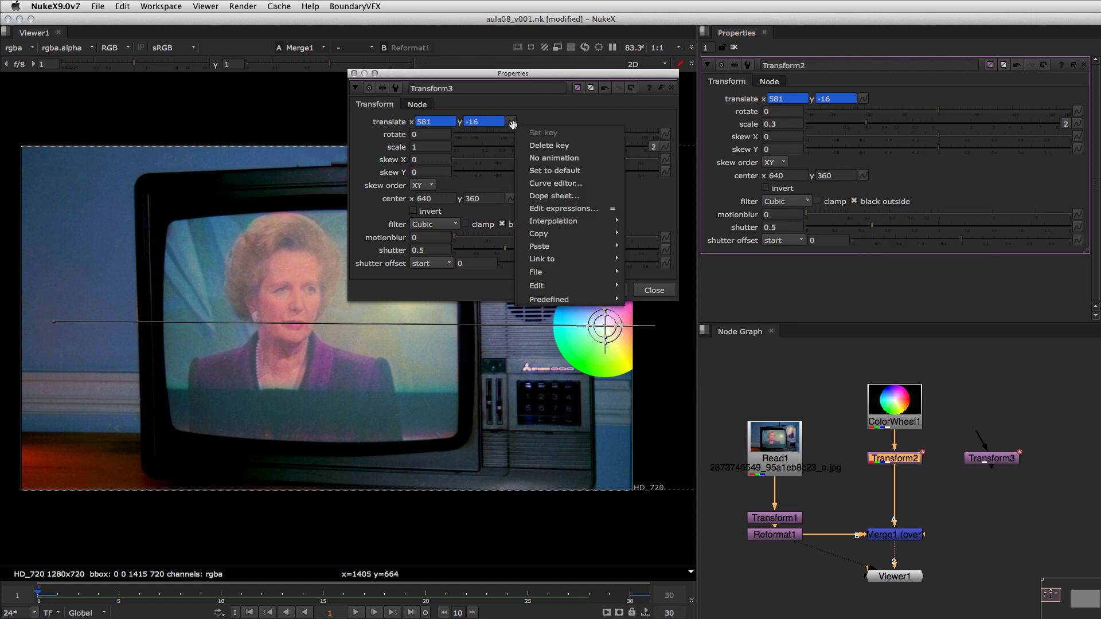
pyautogui.moveTo(578, 244)
pyautogui.click(648, 246)
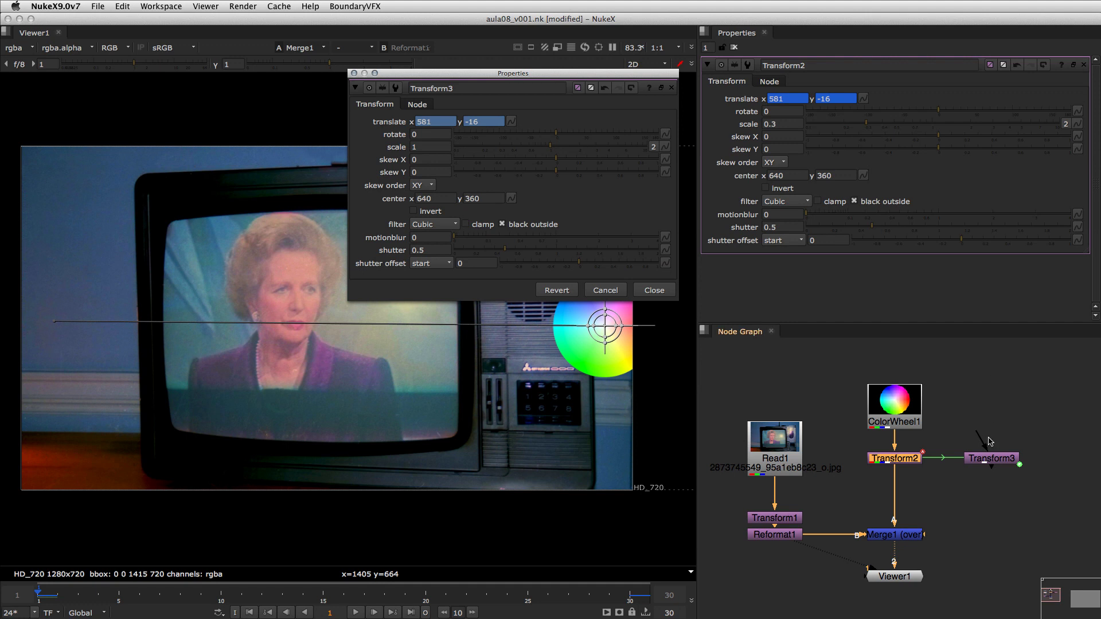
# Step: Examine the expression arrow and the indicator badges on Transform2 and Transform3 in the node graph
pyautogui.moveTo(966, 461); pyautogui.dragTo(975, 459)
pyautogui.scroll(1, 975, 459)
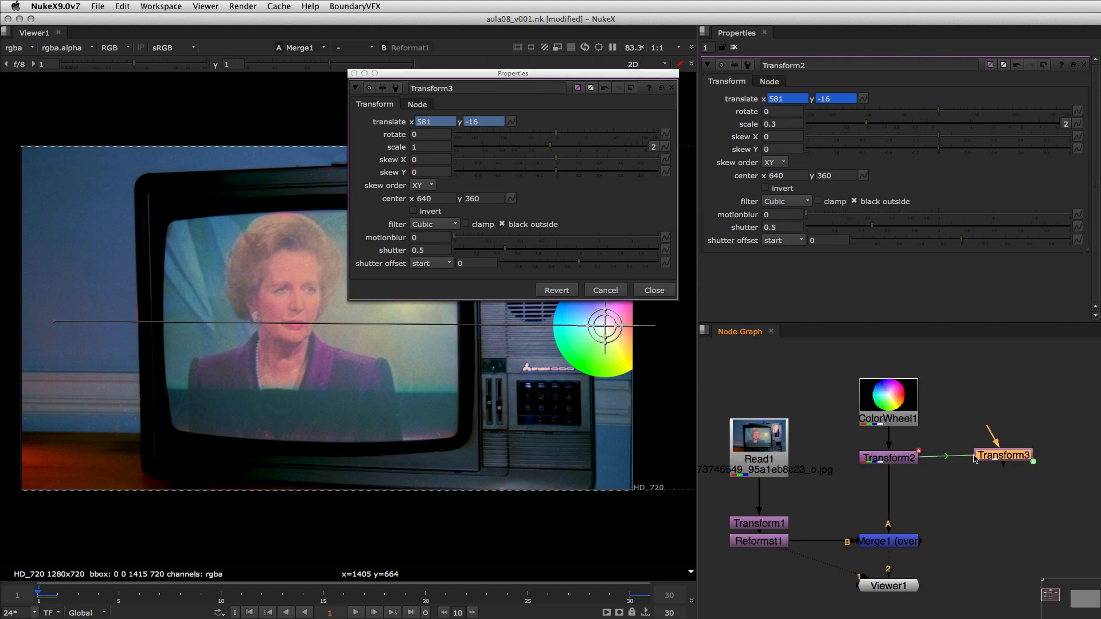
pyautogui.scroll(2, 975, 459)
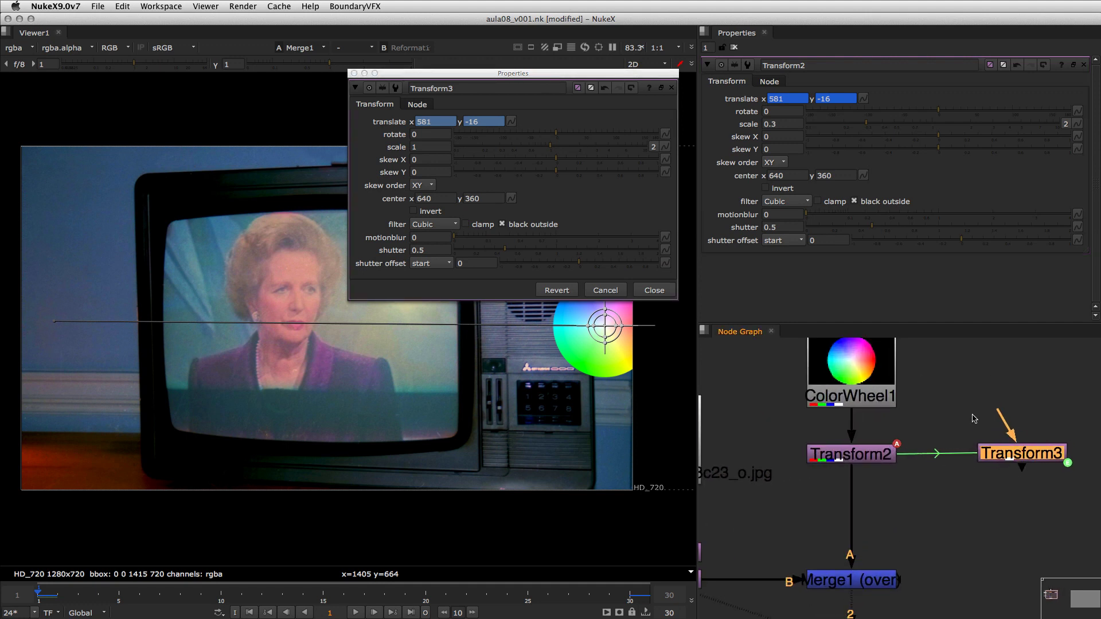
pyautogui.moveTo(988, 487); pyautogui.dragTo(891, 462, button='middle')
pyautogui.scroll(2, 927, 452)
pyautogui.click(1019, 429)
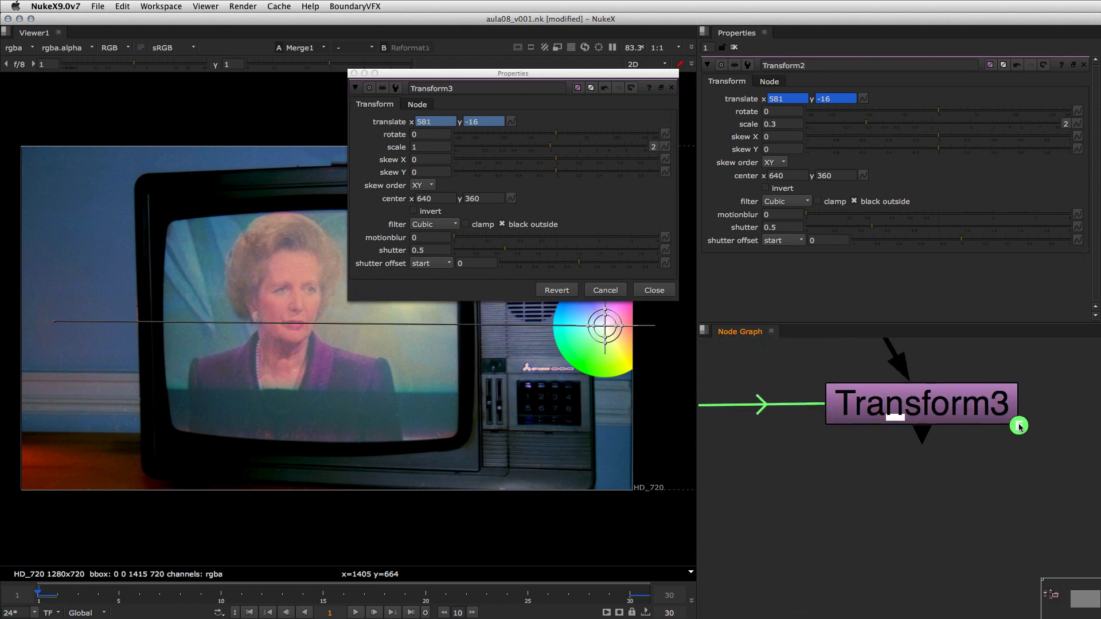
pyautogui.click(978, 421)
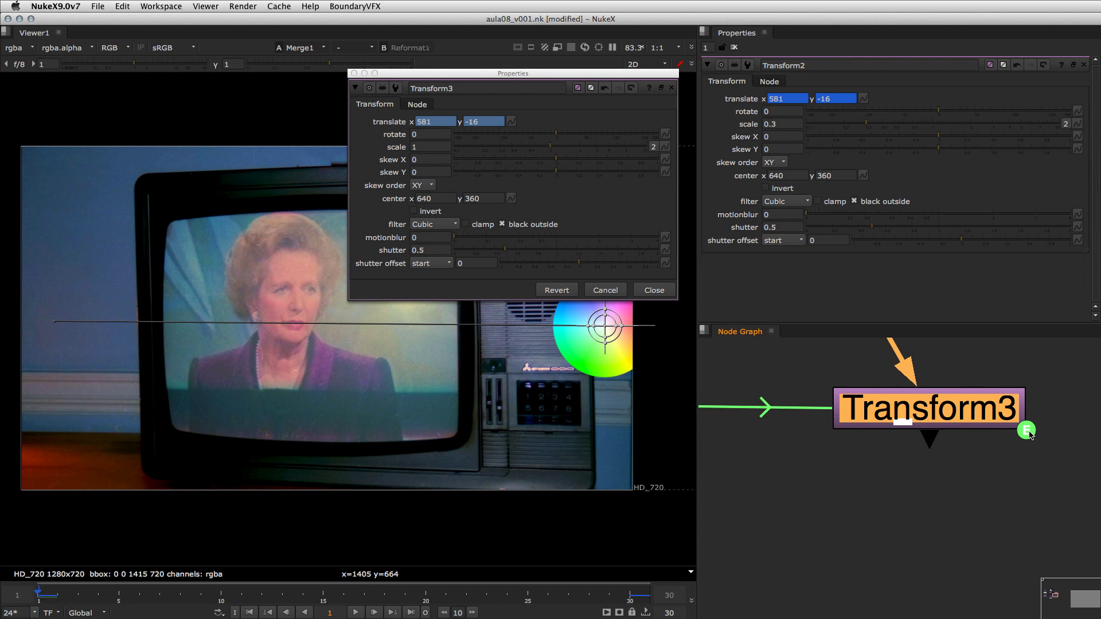
pyautogui.scroll(-3, 857, 441)
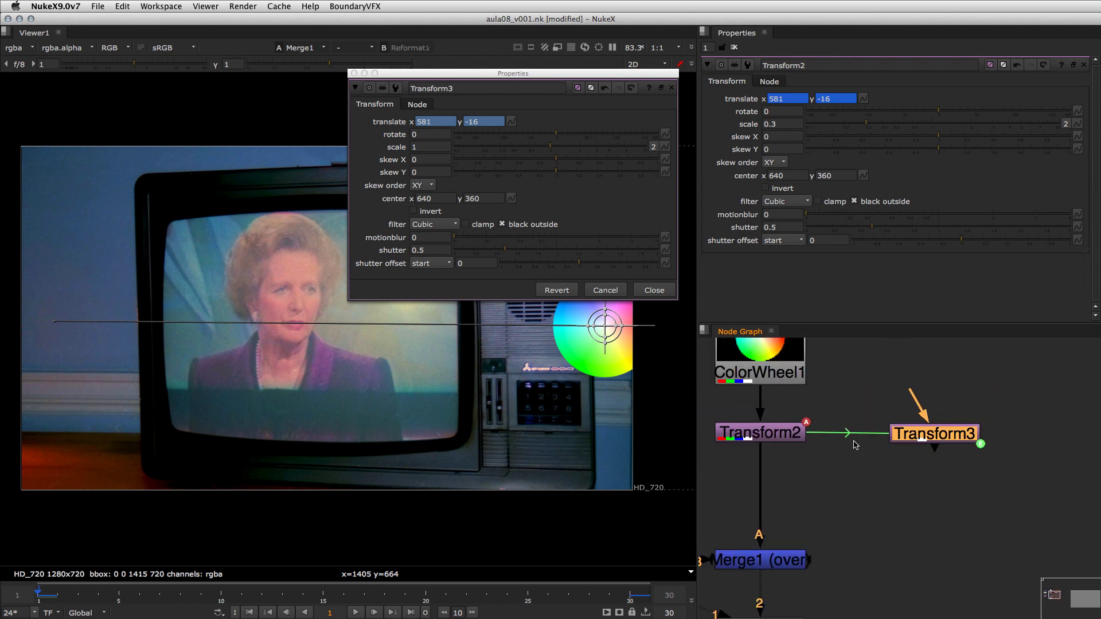
pyautogui.click(773, 436)
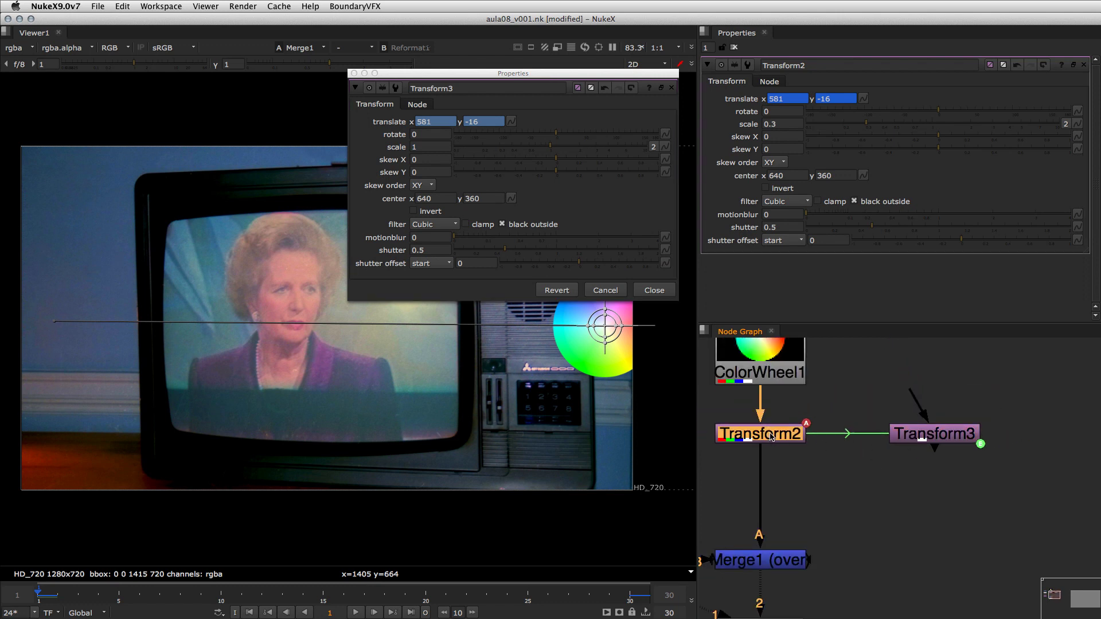
pyautogui.moveTo(935, 443); pyautogui.dragTo(951, 418)
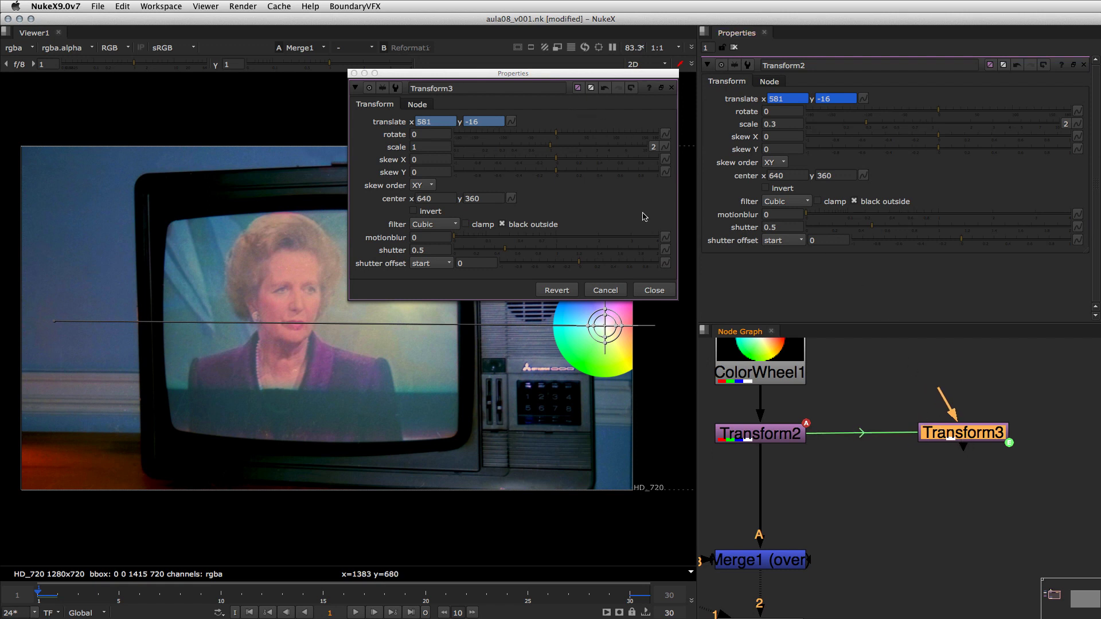
# Step: Go to frame 17 to compare the translate values of both nodes, and close Transform3's floating properties
pyautogui.click(364, 591)
pyautogui.moveTo(622, 371); pyautogui.dragTo(318, 369)
pyautogui.click(302, 325)
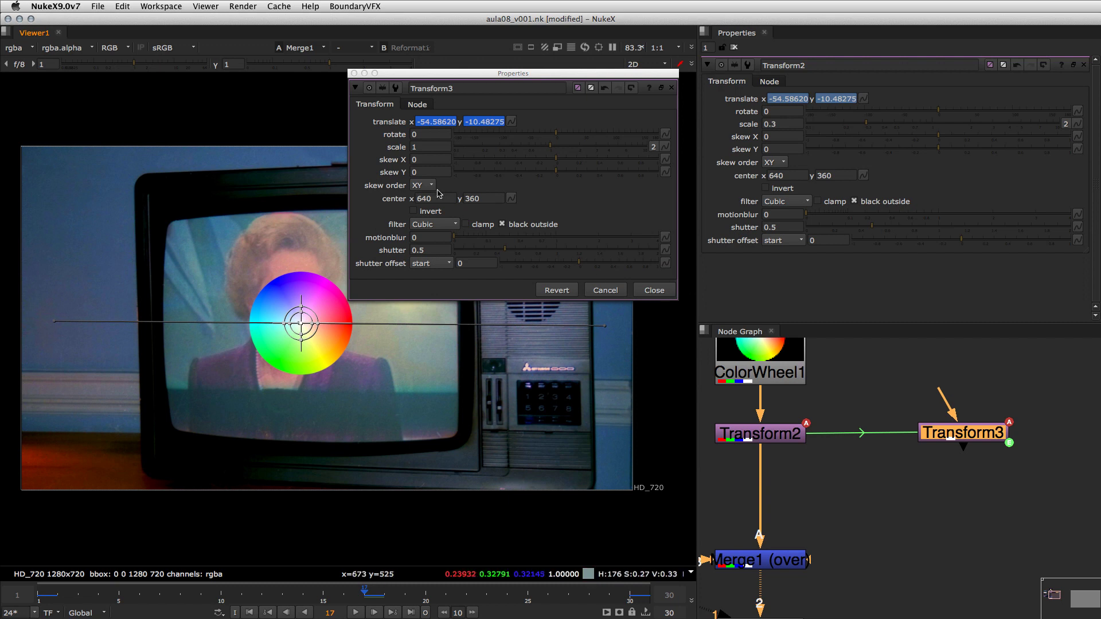
pyautogui.click(854, 108)
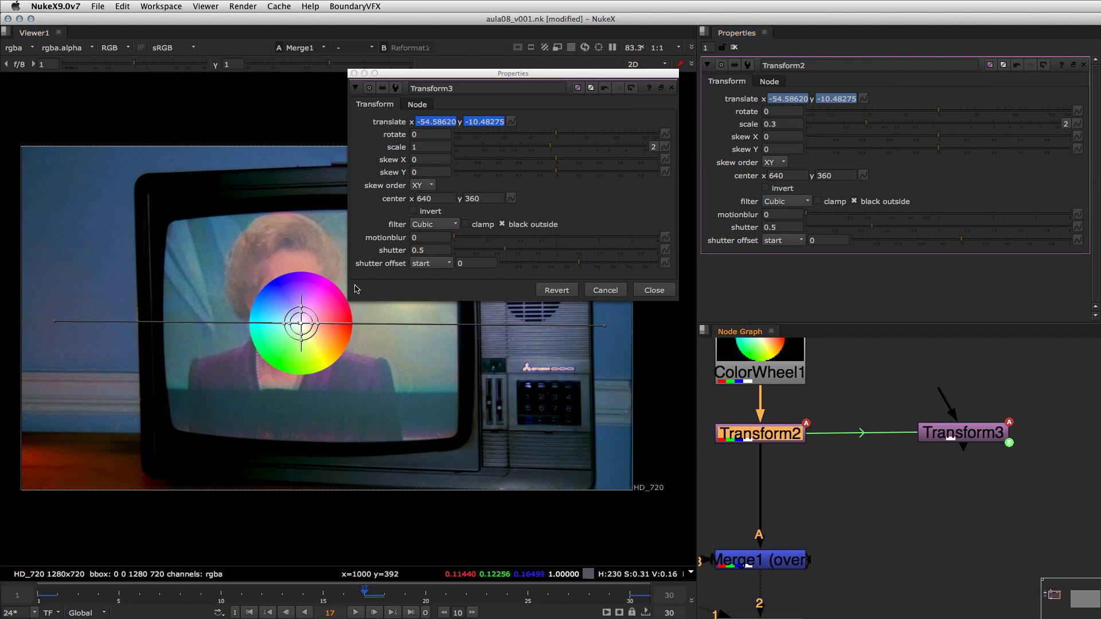
pyautogui.click(654, 290)
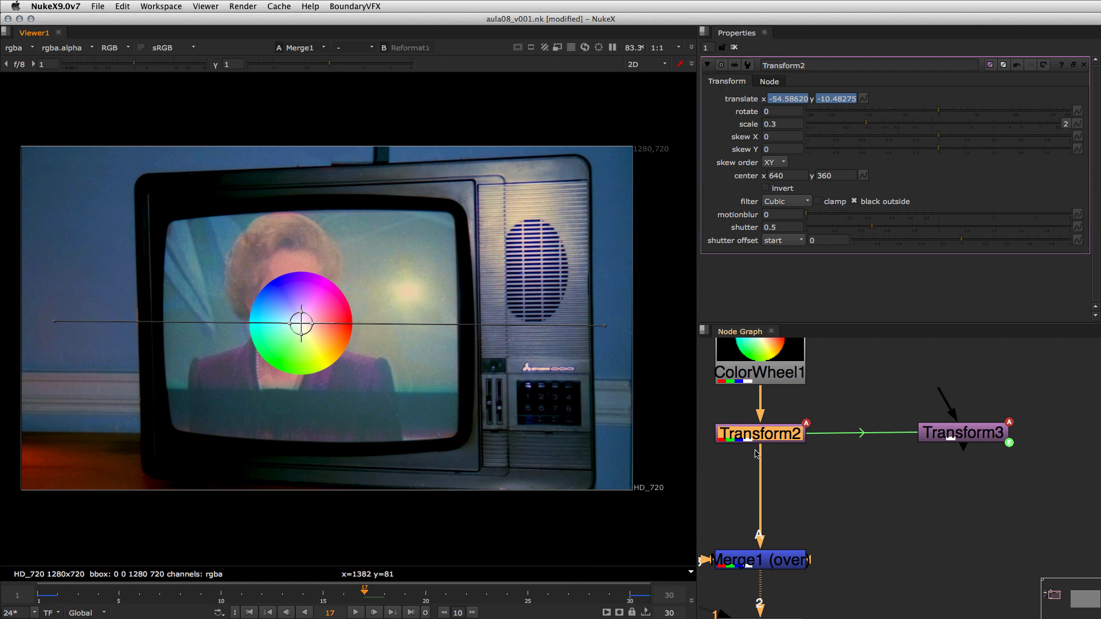
# Step: Raise the colour wheel at frame 17 to translate x -67, y 164 with Transform2, and open Transform3's properties to compare
pyautogui.moveTo(301, 324); pyautogui.dragTo(298, 240)
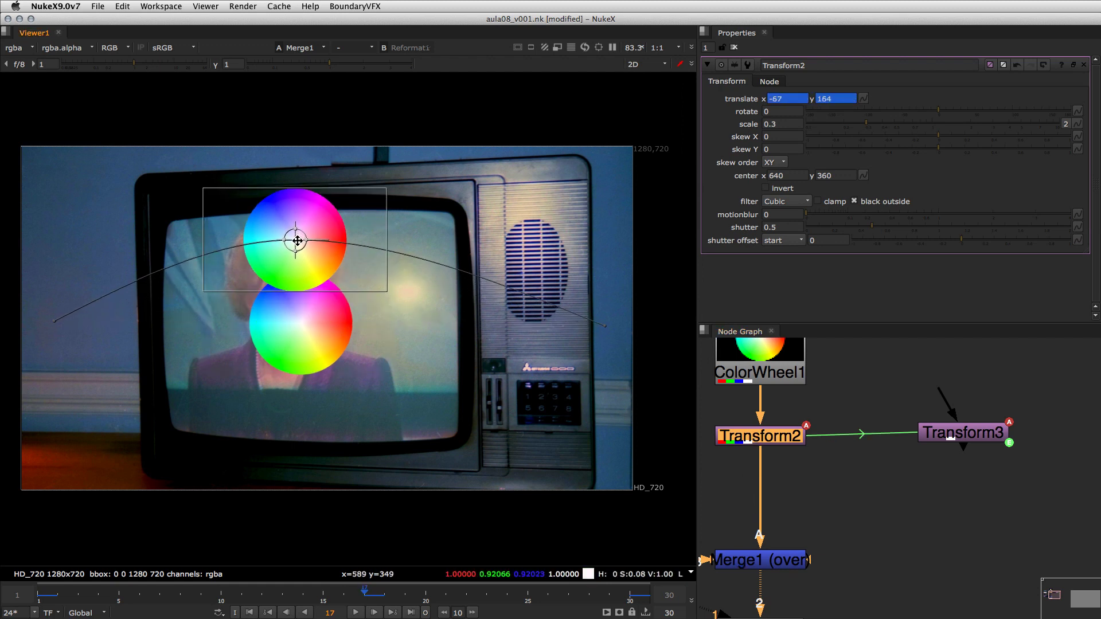
pyautogui.click(952, 434)
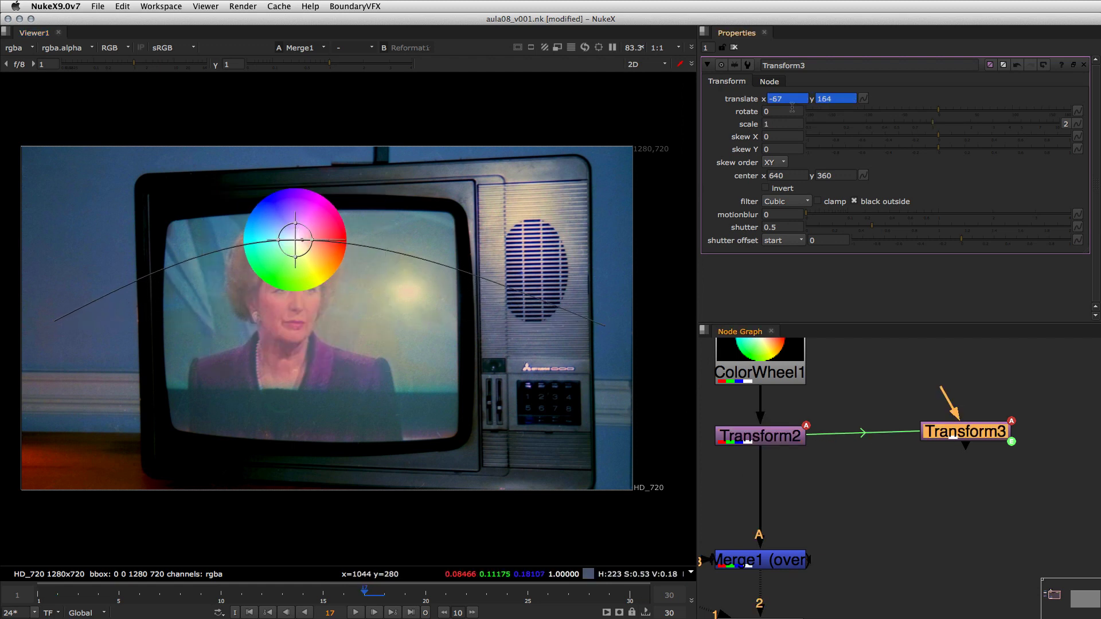
pyautogui.moveTo(961, 435); pyautogui.dragTo(943, 447)
# Step: Add another unconnected Transform node below Transform3 and show Transform2's properties in a floating window beside those of the new node
pyautogui.click(911, 496)
pyautogui.click(914, 496)
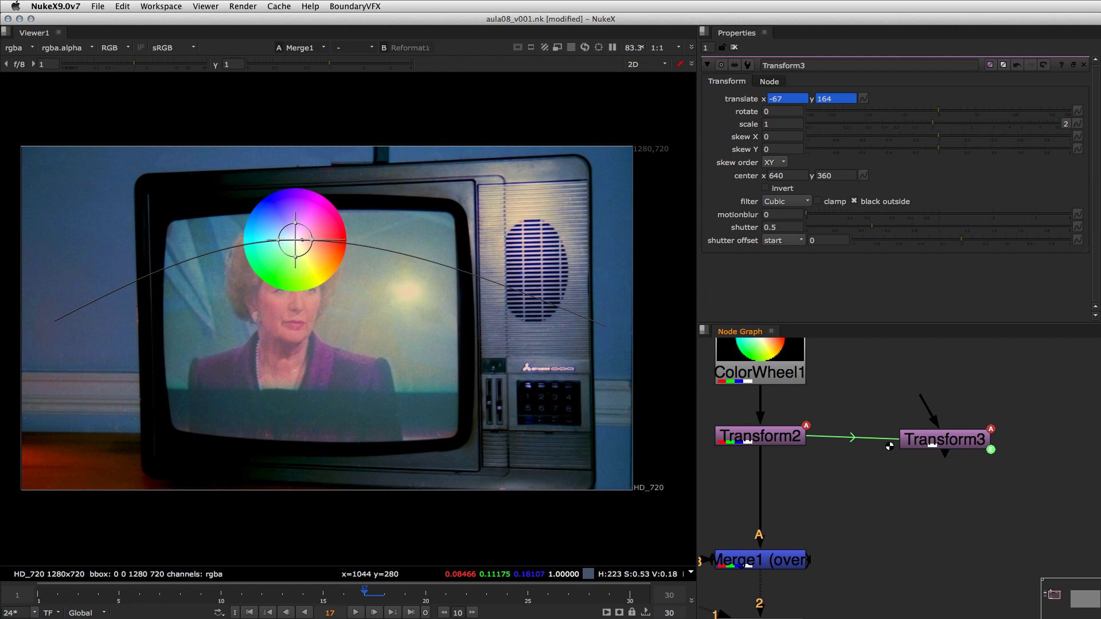
pyautogui.press('r')
pyautogui.click(799, 466)
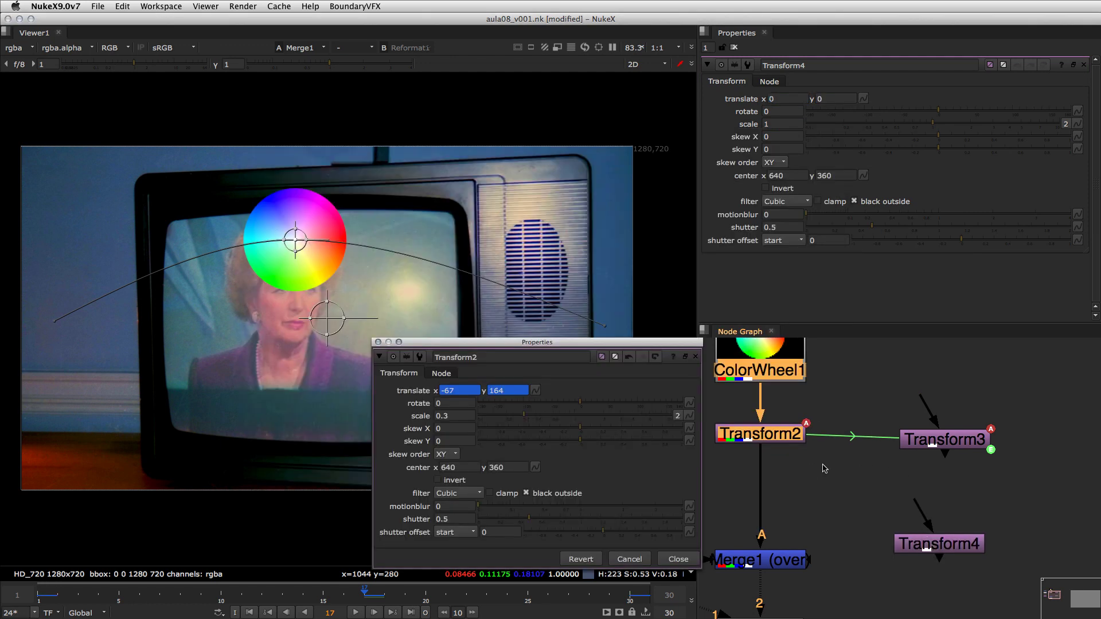
pyautogui.moveTo(927, 550); pyautogui.dragTo(929, 552)
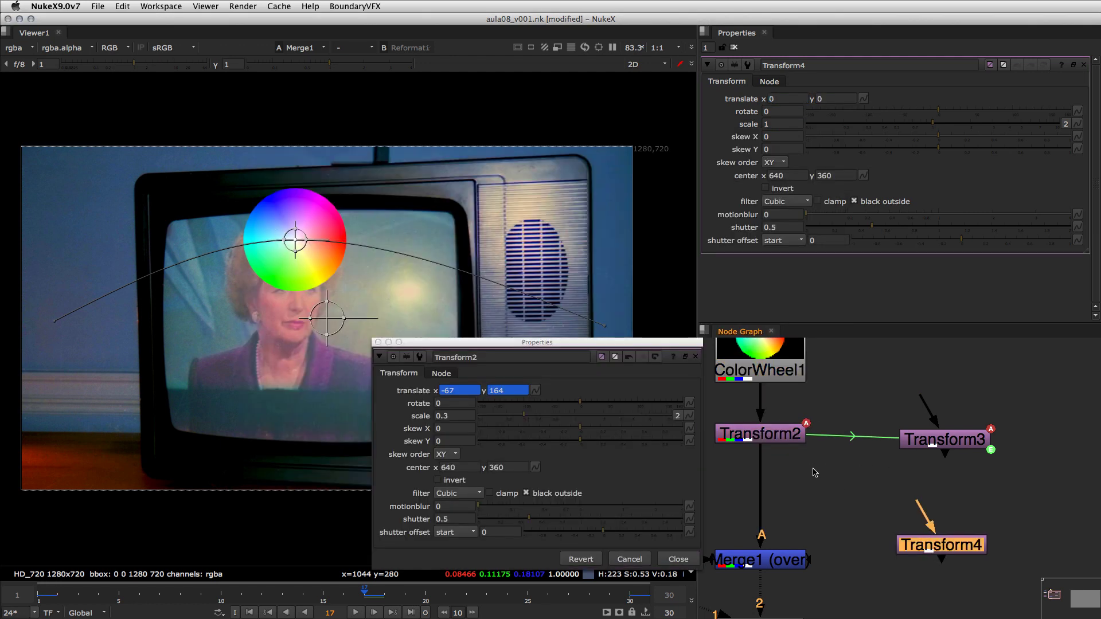
pyautogui.moveTo(617, 343); pyautogui.dragTo(567, 87)
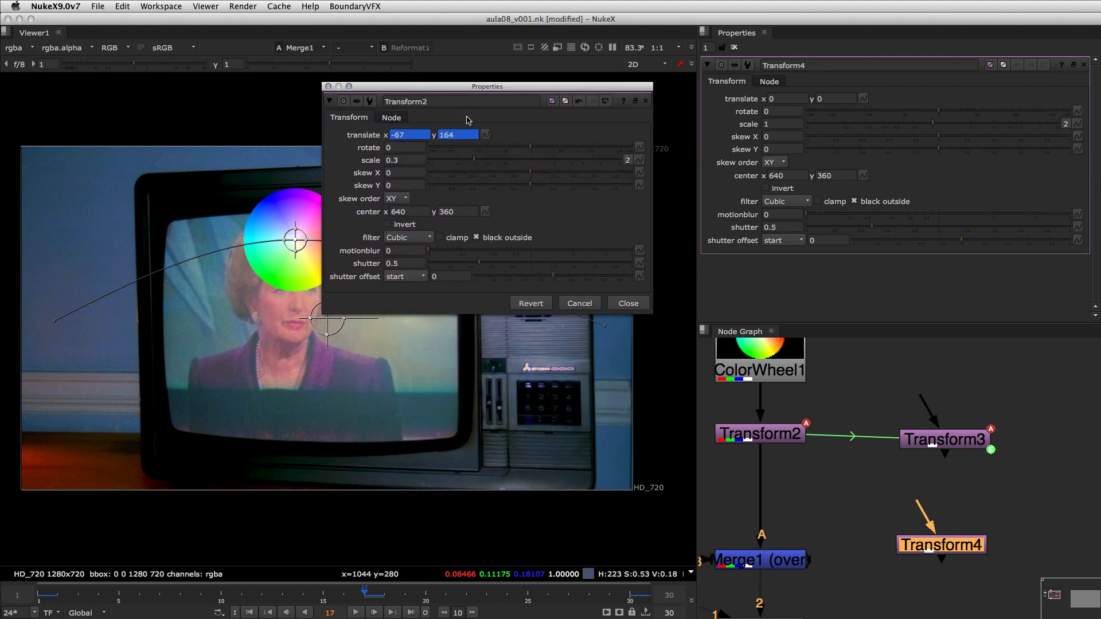
# Step: Transfer Transform2's translate animation directly onto Transform4's translate parameter
pyautogui.click(488, 141)
pyautogui.moveTo(486, 137); pyautogui.dragTo(870, 104)
pyautogui.moveTo(487, 137); pyautogui.dragTo(860, 103)
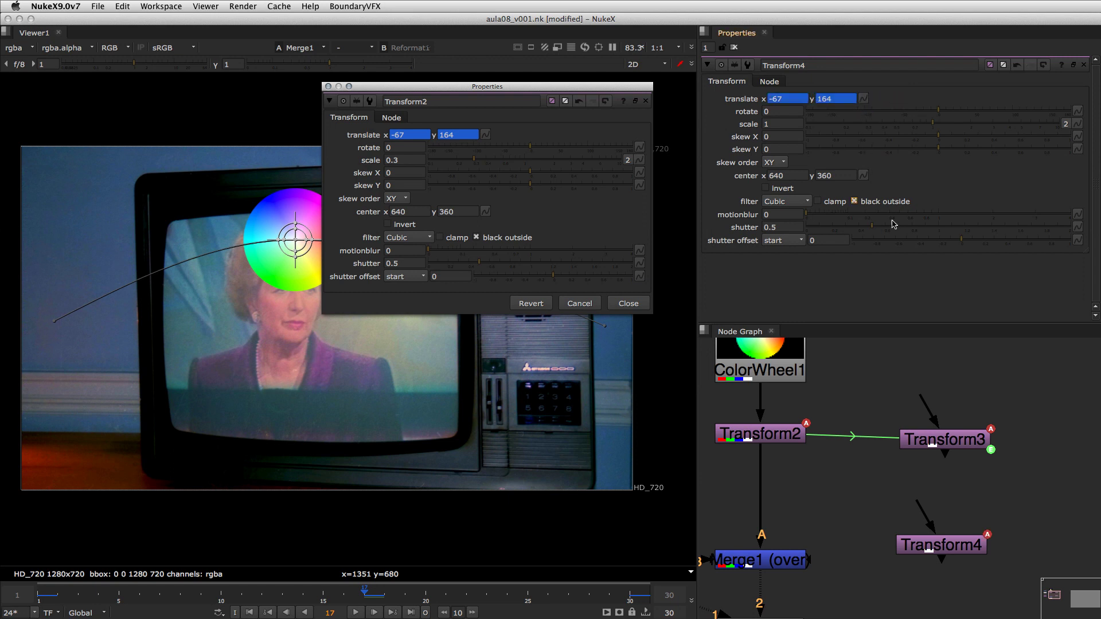
pyautogui.moveTo(921, 547); pyautogui.dragTo(919, 539)
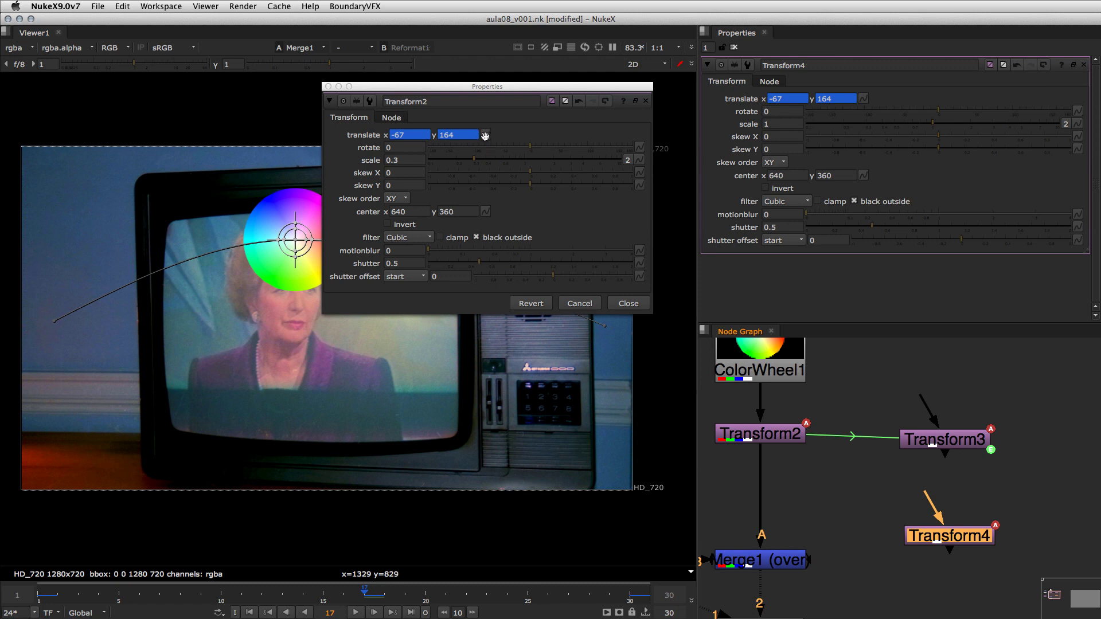
pyautogui.moveTo(485, 137); pyautogui.dragTo(869, 104)
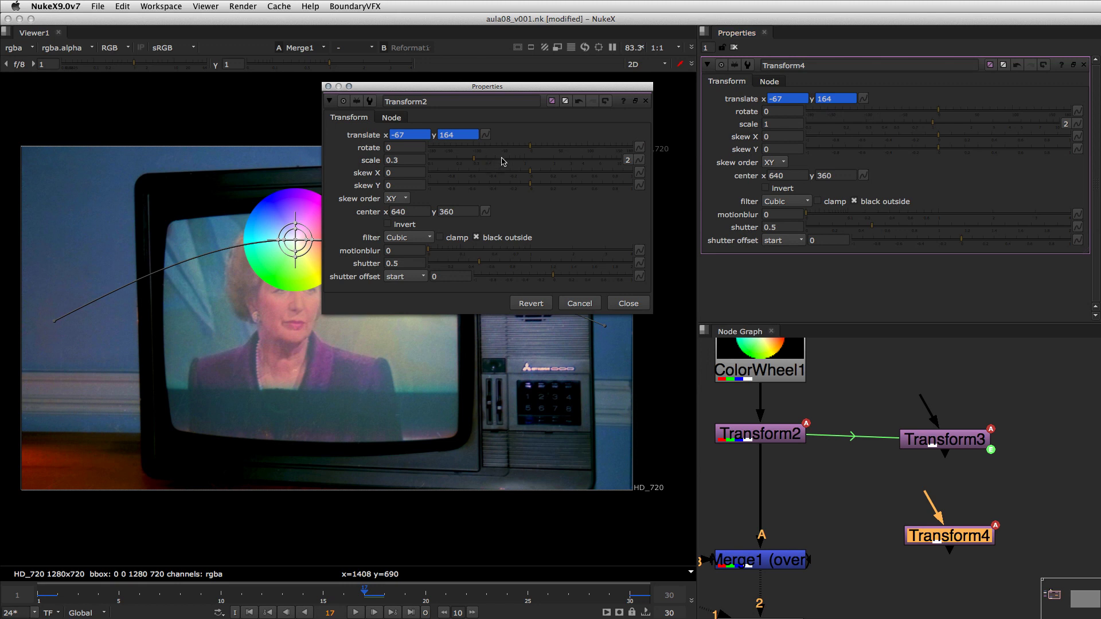
# Step: Link Transform4's translate to Transform2's translate with an expression, and move Transform4 slightly up in the node graph
pyautogui.moveTo(485, 134); pyautogui.dragTo(848, 104)
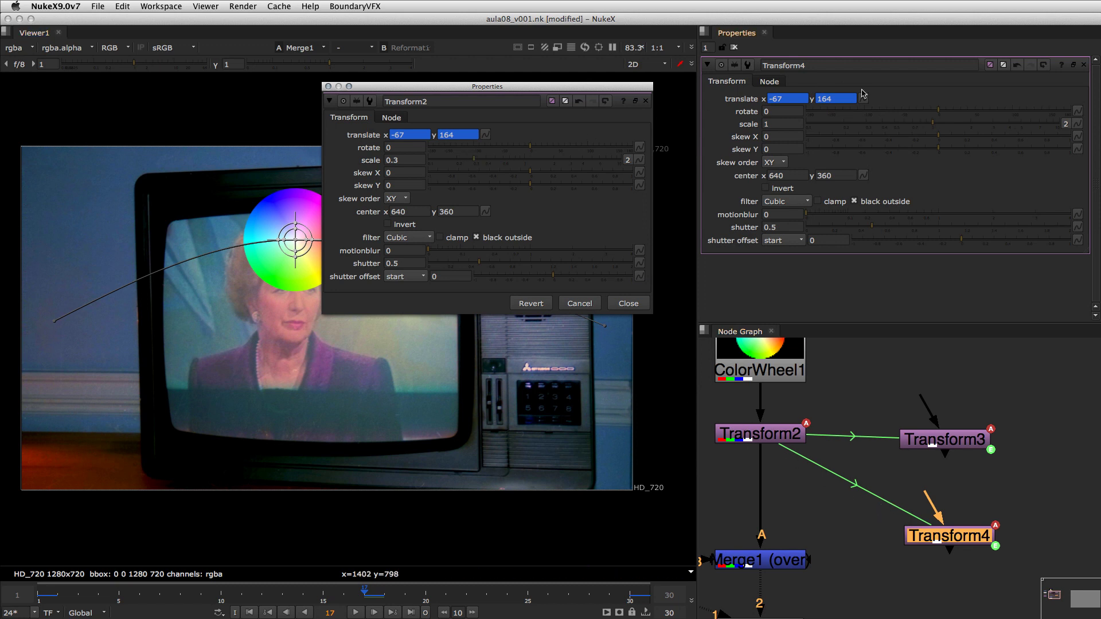
pyautogui.moveTo(939, 542); pyautogui.dragTo(937, 534)
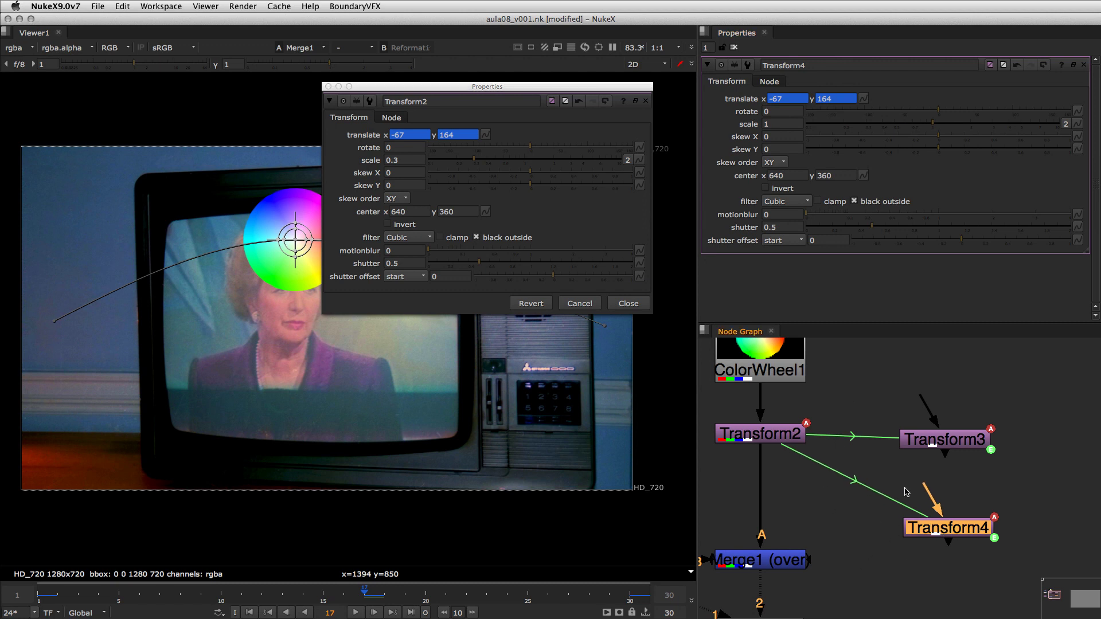
# Step: Delete the Transform4 node and select Transform3 in the node graph
pyautogui.press('Delete')
pyautogui.click(945, 439)
pyautogui.moveTo(945, 440); pyautogui.dragTo(946, 438)
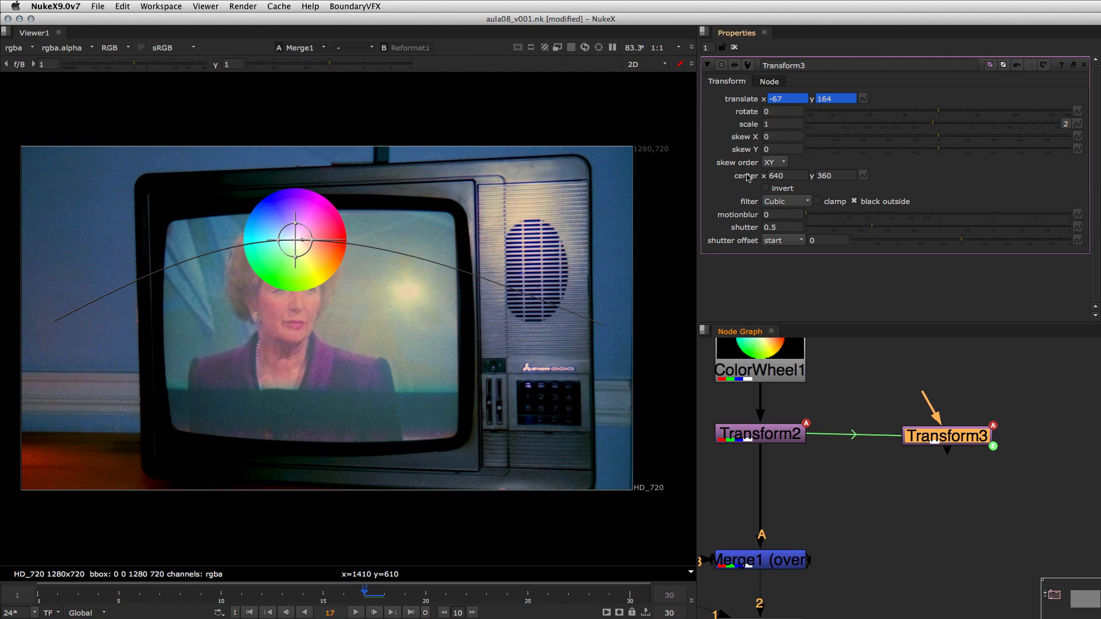
# Step: Examine the node name, parameter and axis parts of Transform3's translate expressions, and leave the expressions without changing them
pyautogui.click(863, 98)
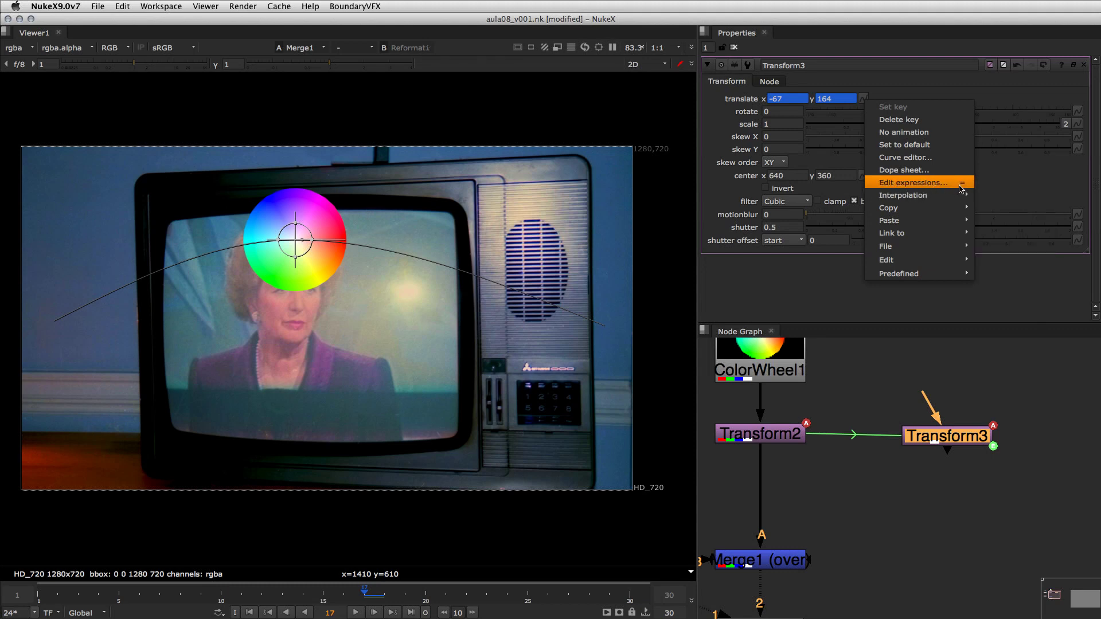
pyautogui.click(912, 184)
pyautogui.moveTo(924, 100); pyautogui.dragTo(499, 199)
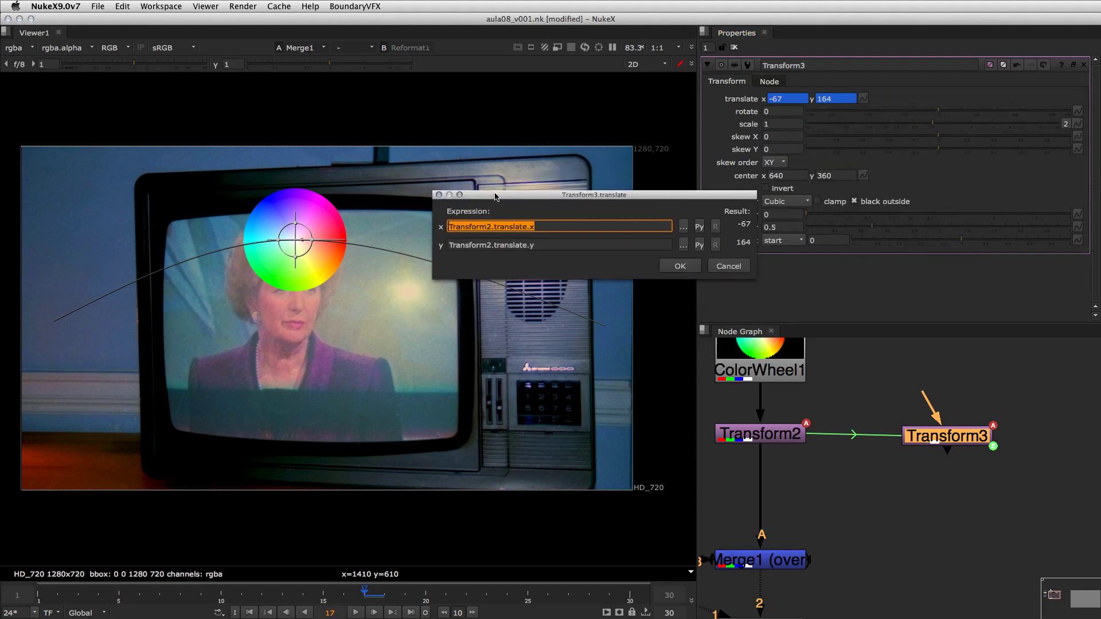
pyautogui.click(550, 229)
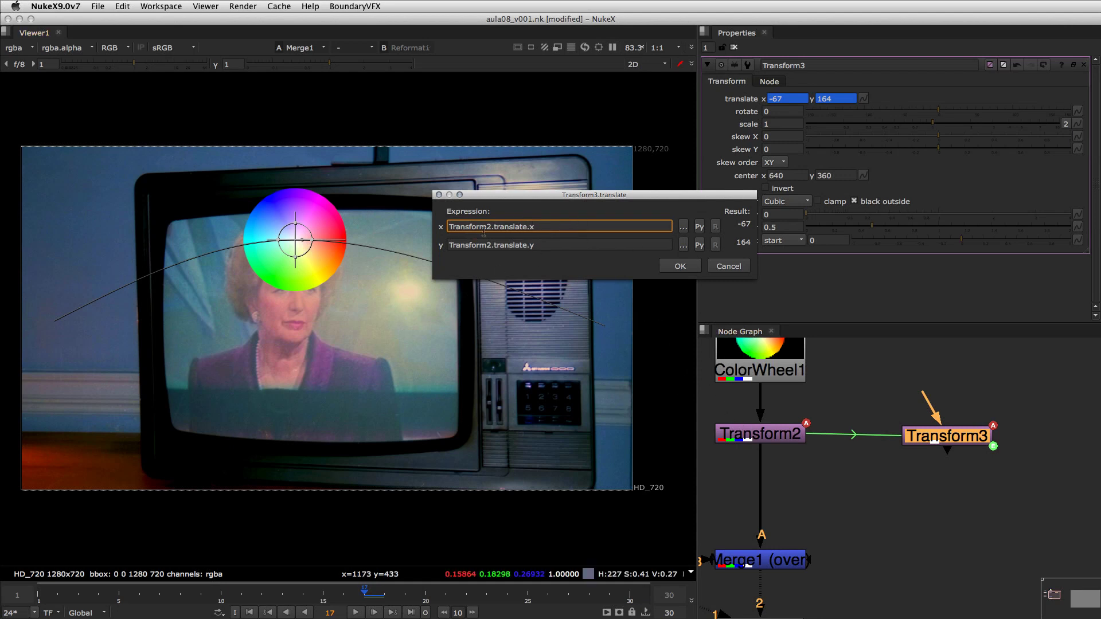
pyautogui.moveTo(490, 227); pyautogui.dragTo(435, 224)
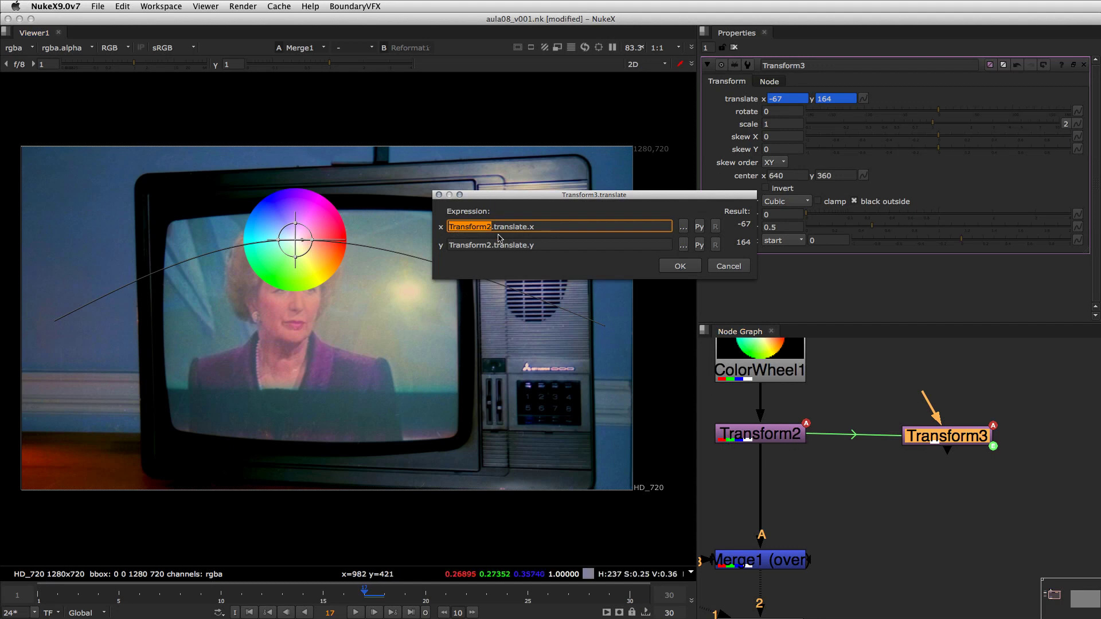
pyautogui.moveTo(492, 226); pyautogui.dragTo(532, 229)
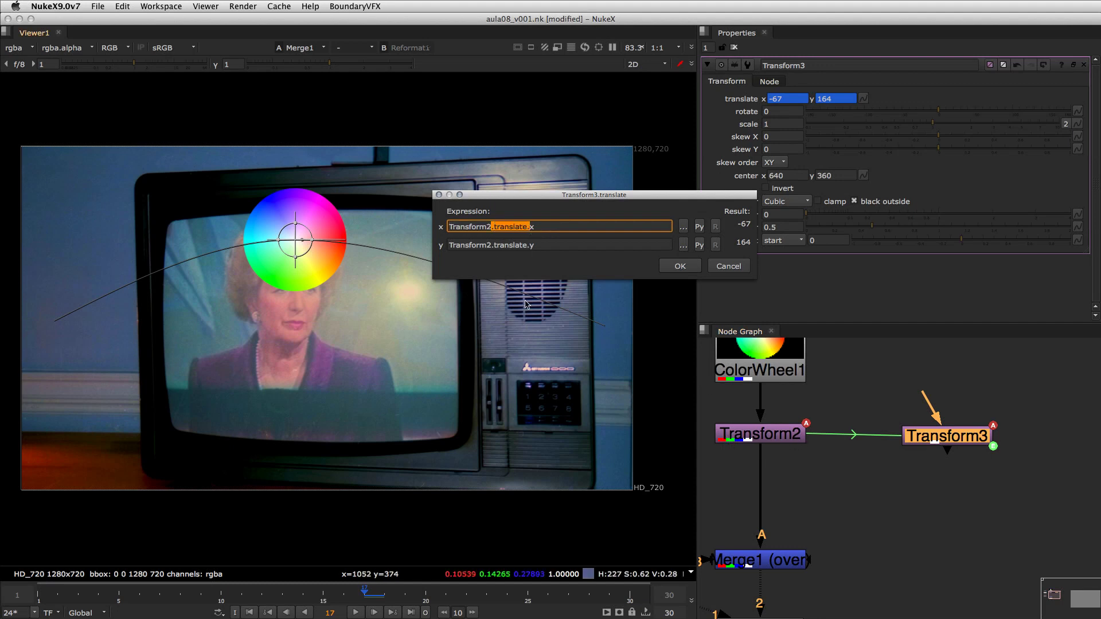
pyautogui.click(547, 227)
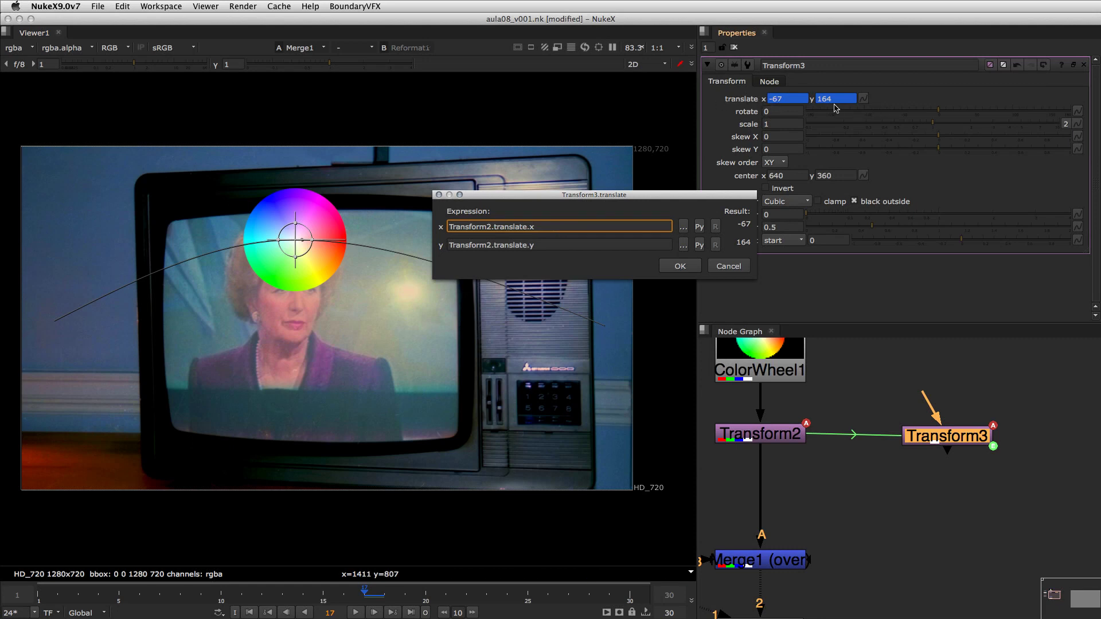
pyautogui.moveTo(541, 228); pyautogui.dragTo(530, 228)
pyautogui.click(541, 224)
pyautogui.moveTo(540, 224); pyautogui.dragTo(495, 222)
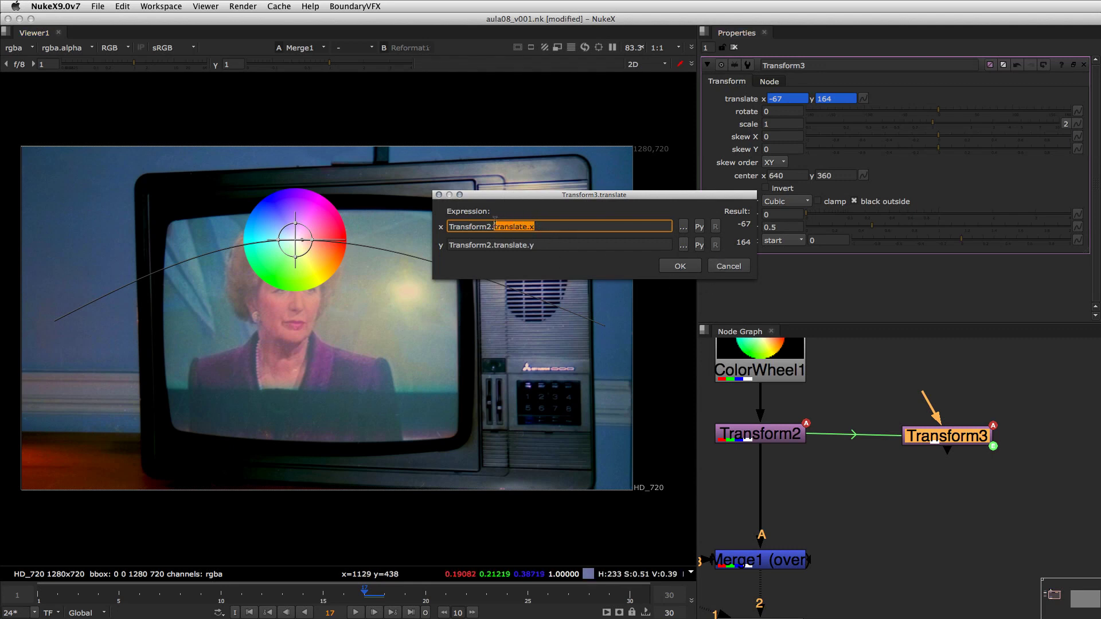
pyautogui.click(728, 268)
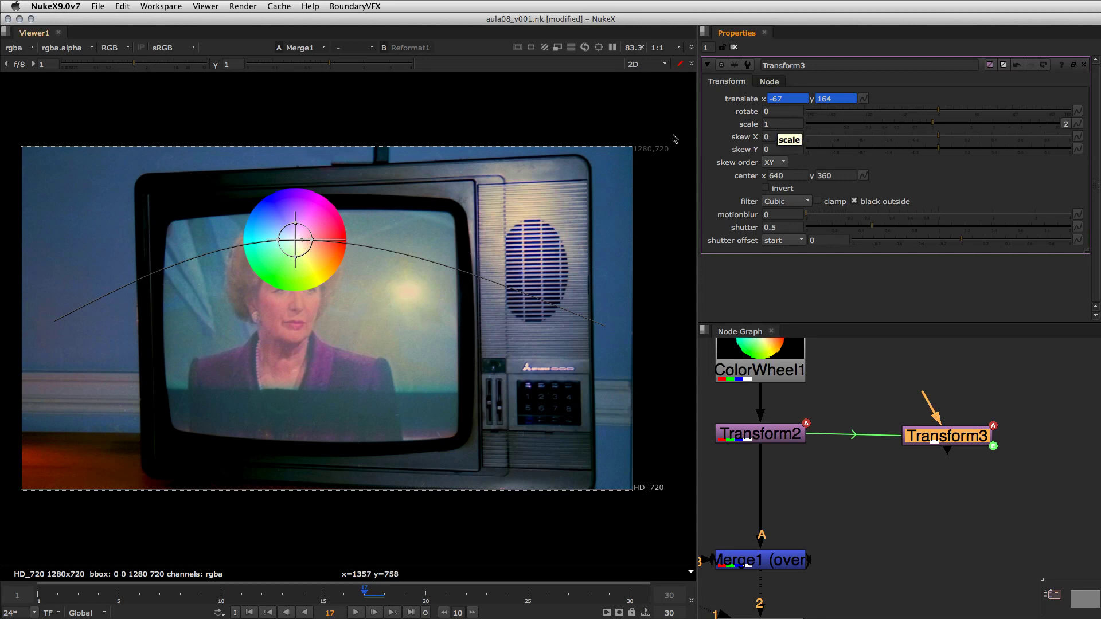
# Step: Try the copied link to Transform3's scale as an expression for skew X, strip its braces, and cancel
pyautogui.rightClick(771, 125)
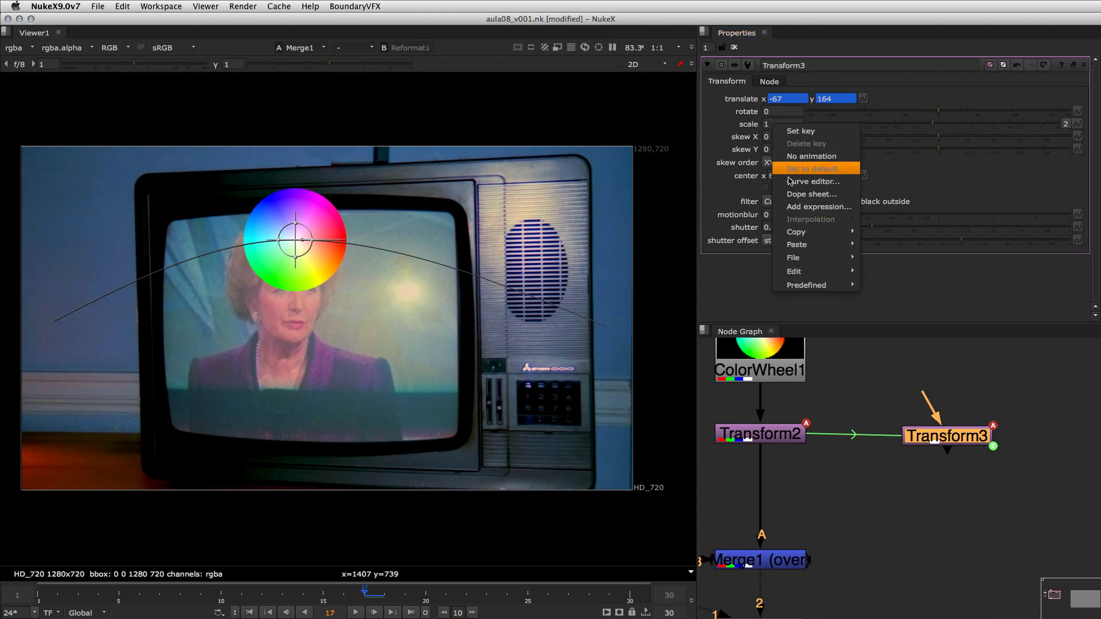
pyautogui.moveTo(845, 233)
pyautogui.click(881, 258)
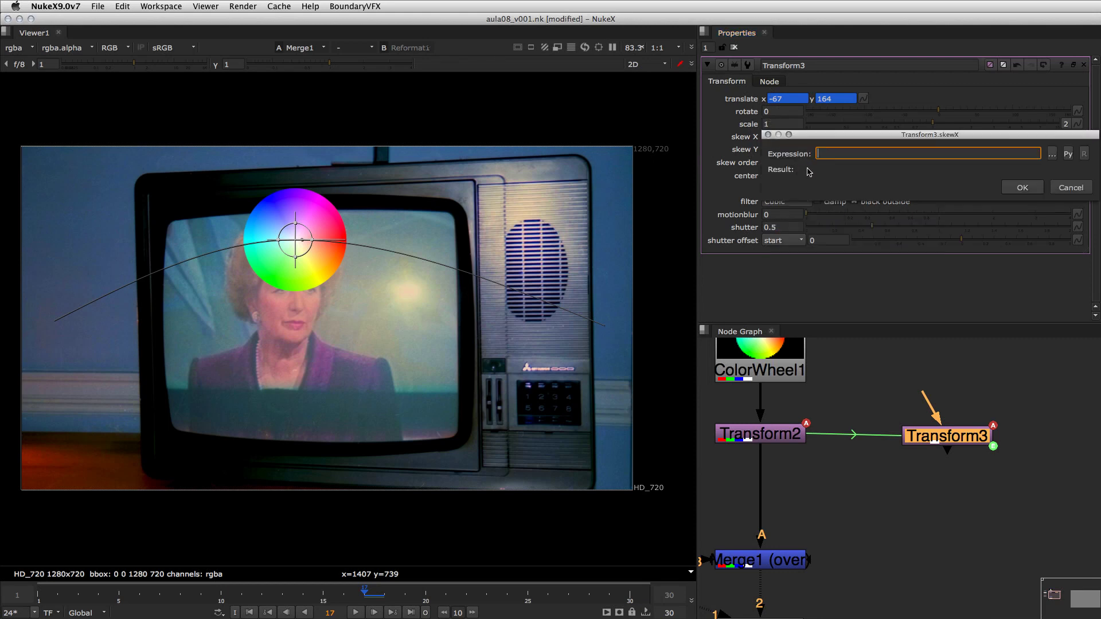
pyautogui.write('{Transform3.scale}')
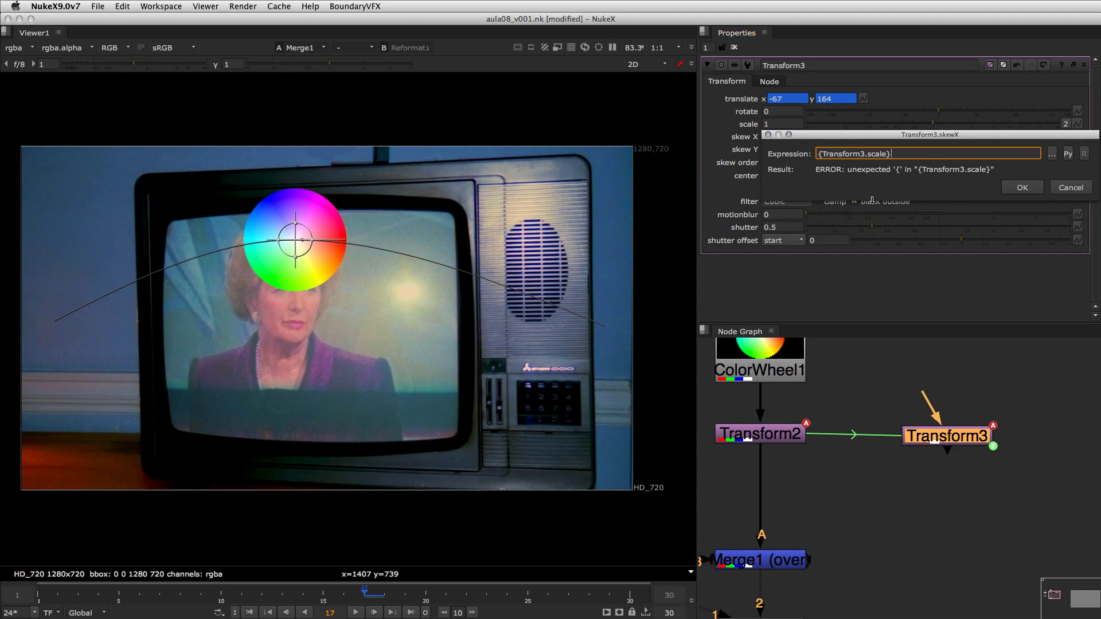
pyautogui.press('BackSpace')
pyautogui.press('Home')
pyautogui.press('Delete')
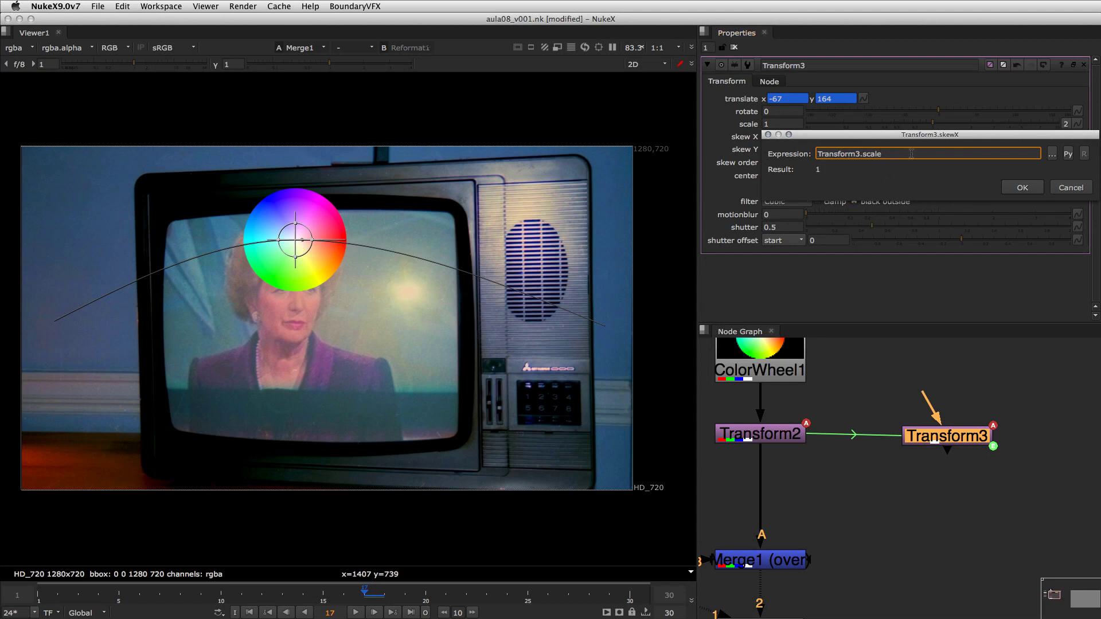
pyautogui.press('Escape')
# Step: Edit the expression of Transform3's translate y to Transform2.translate.x
pyautogui.press('=')
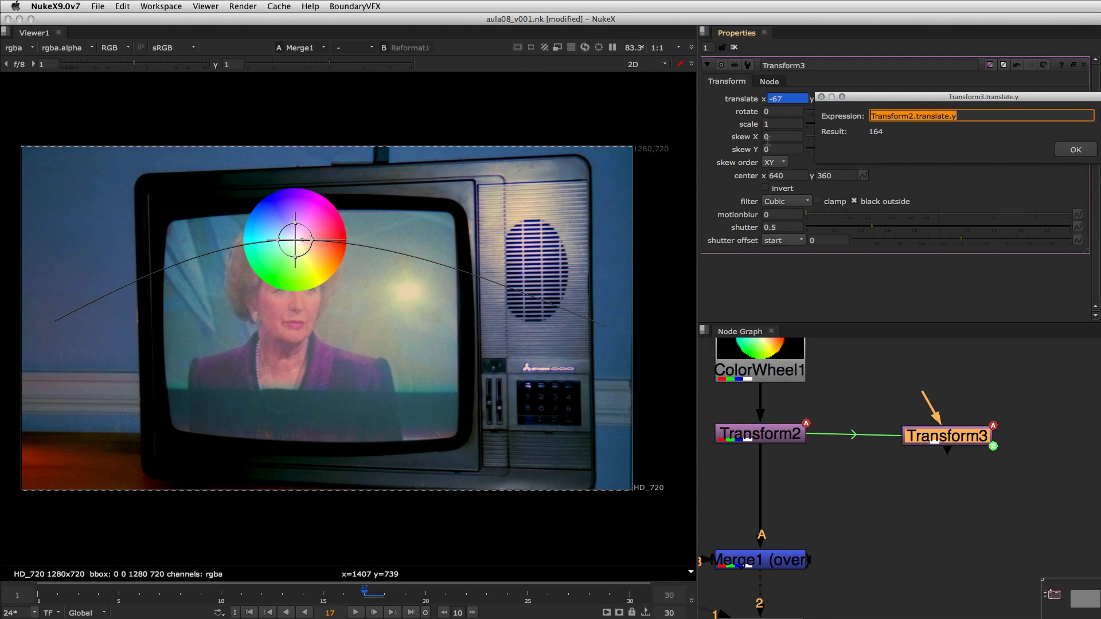
pyautogui.moveTo(669, 151); pyautogui.dragTo(395, 277)
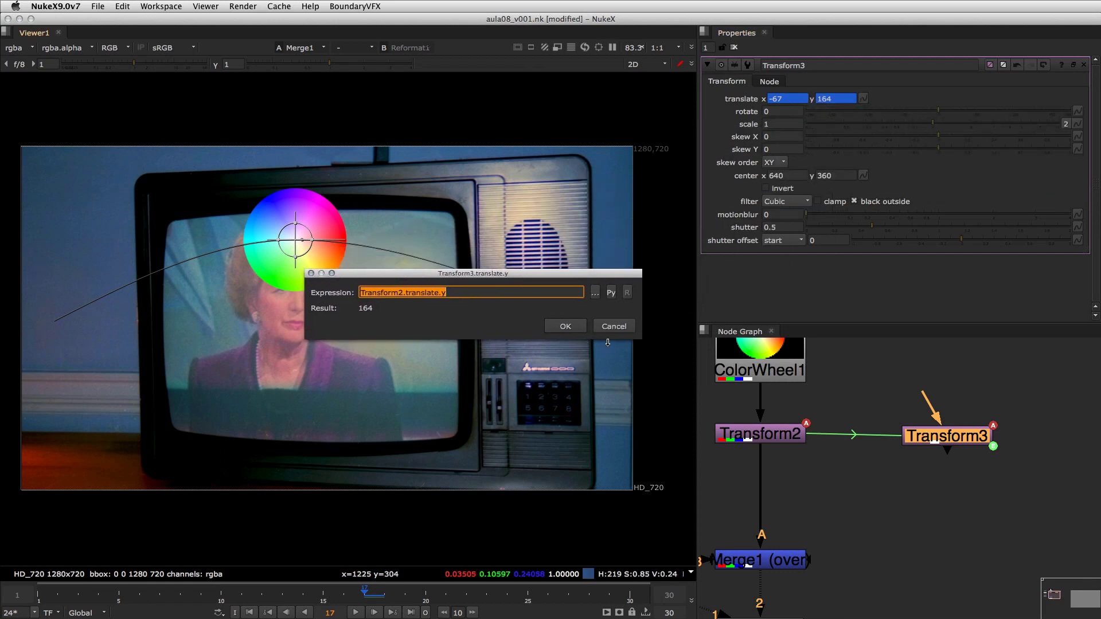
pyautogui.click(452, 291)
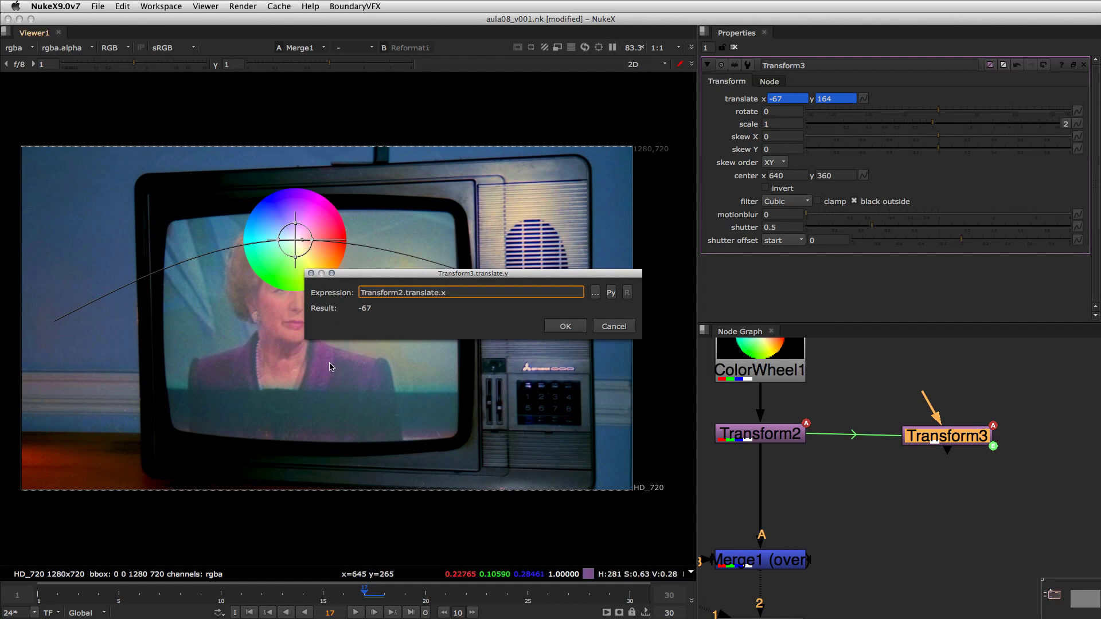
# Step: Try the node name with a lowercase t in the translate y expression, and restore the capital T
pyautogui.press('BackSpace')
pyautogui.write('t')
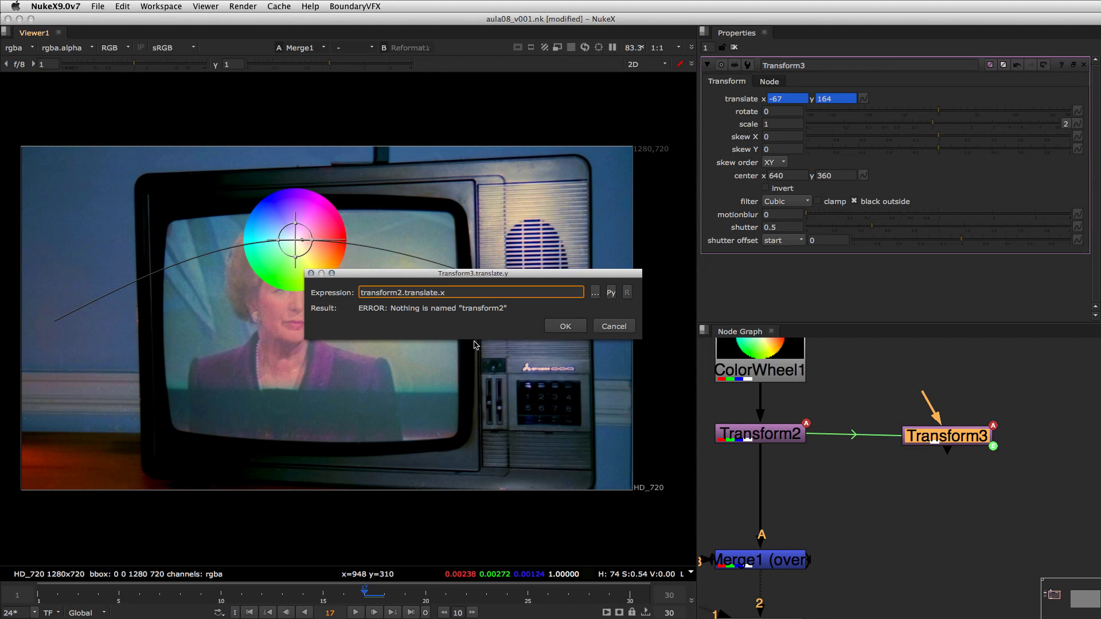
pyautogui.press('Delete')
pyautogui.write('T')
# Step: Try dividing the translate y expression by 2, and remove the division
pyautogui.click(456, 291)
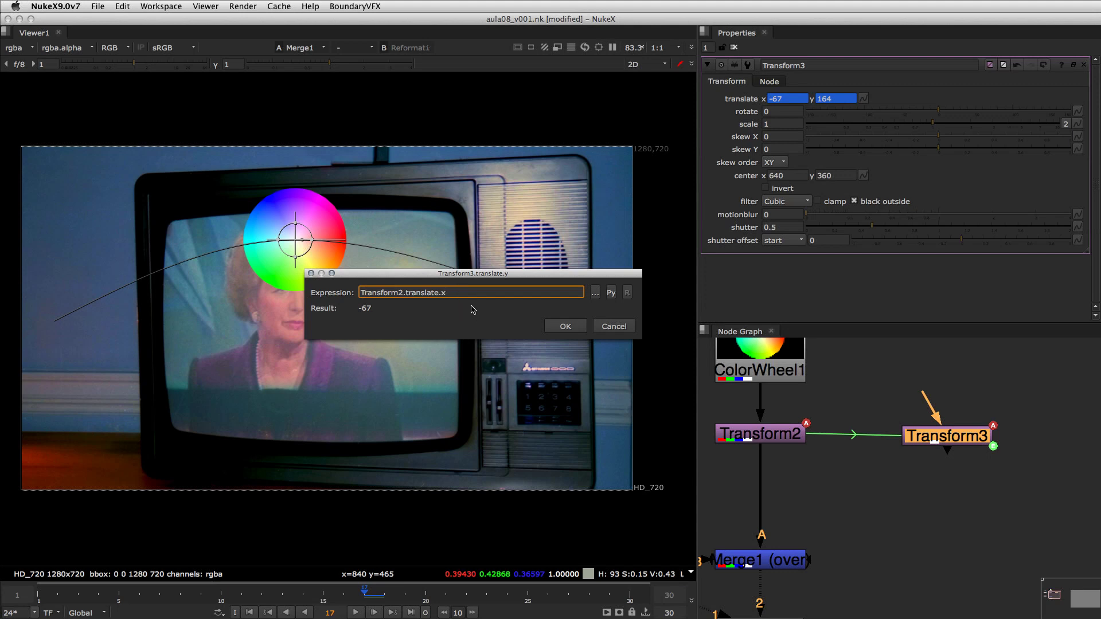
pyautogui.write('/2')
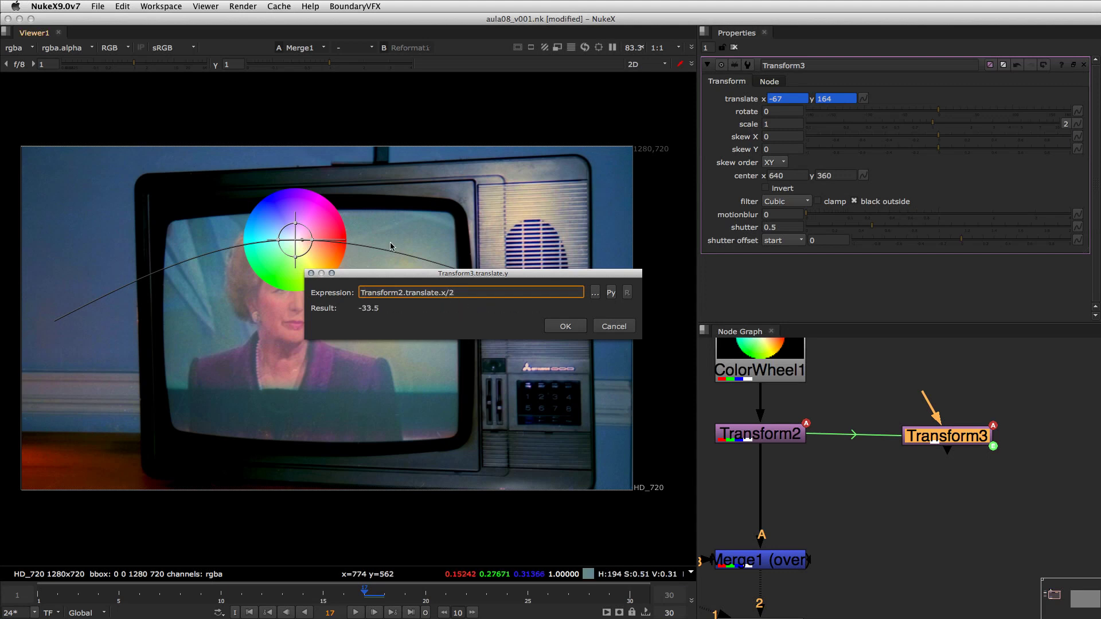
pyautogui.press('BackSpace')
pyautogui.press('BackSpace')
# Step: Try adding 100 to the Transform2.translate.x expression, and remove the addition
pyautogui.write('_100')
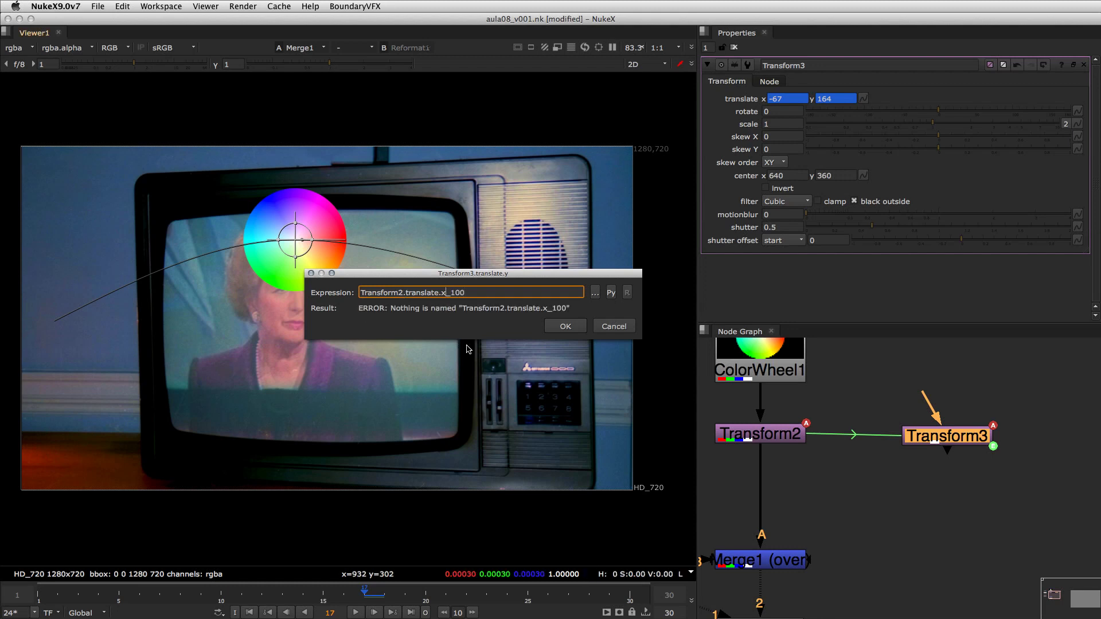
pyautogui.press('Delete')
pyautogui.write('+100')
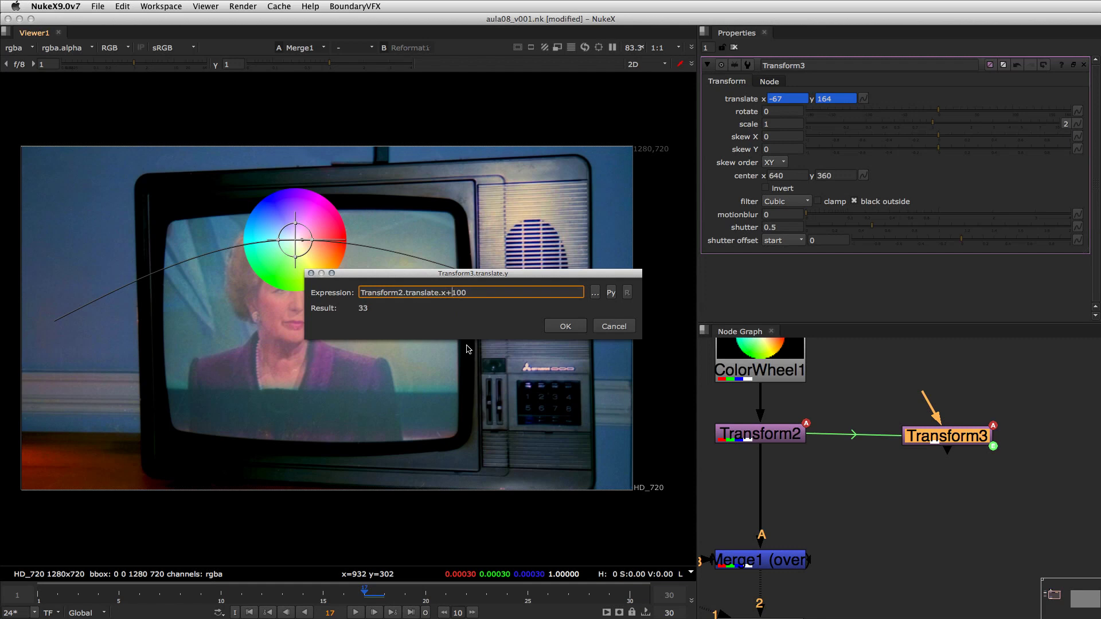
pyautogui.moveTo(451, 293); pyautogui.dragTo(480, 293)
pyautogui.press('BackSpace')
pyautogui.press('BackSpace')
# Step: Extend the translate y expression to the average (Transform2.translate.x+Transform2.translate.y)/2
pyautogui.tripleClick(455, 294)
pyautogui.press('super+c')
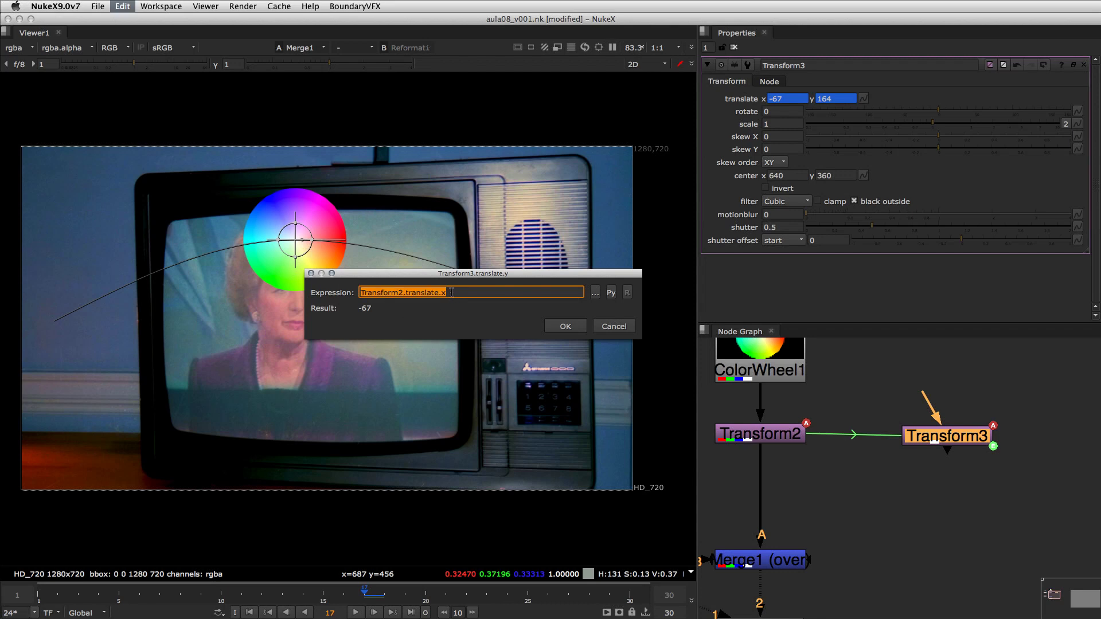
pyautogui.click(453, 293)
pyautogui.write('+')
pyautogui.press('super+v')
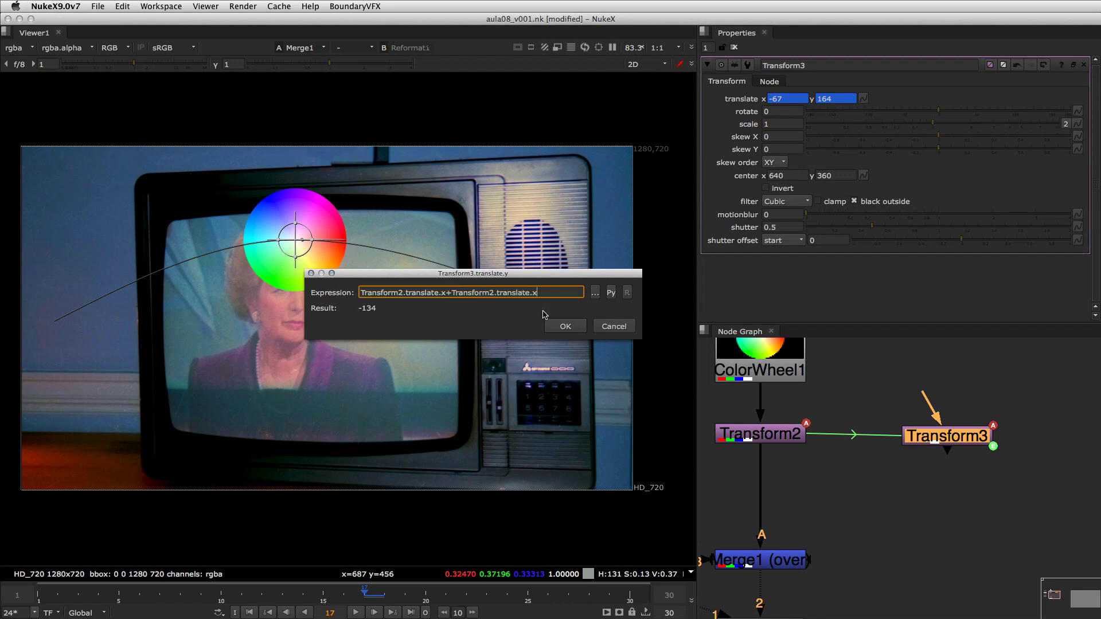
pyautogui.press('BackSpace')
pyautogui.write('y)')
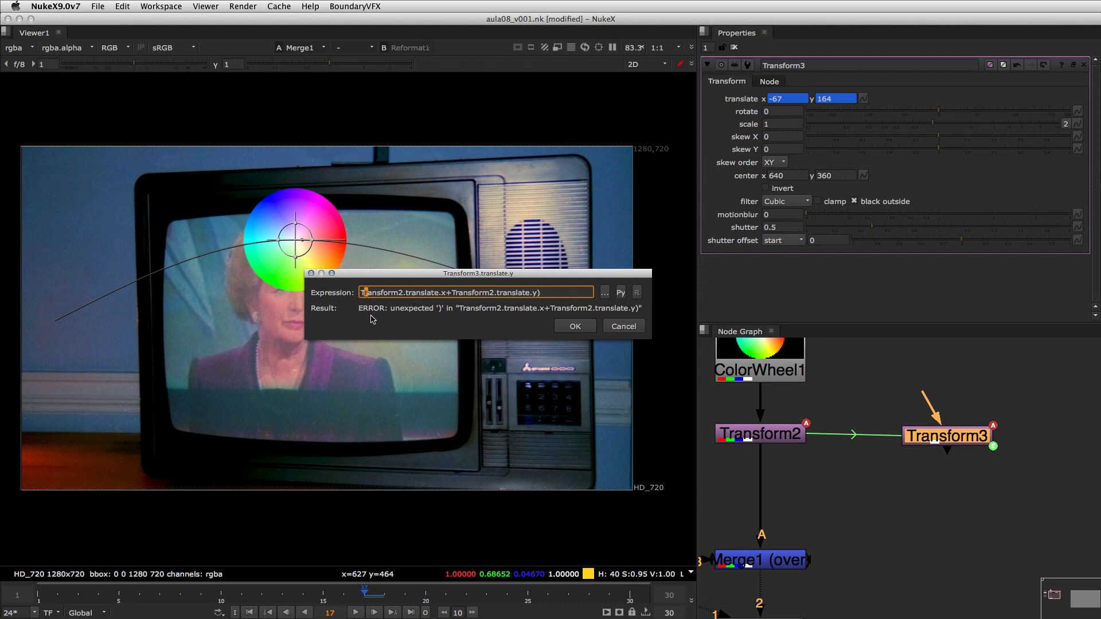
pyautogui.write('(')
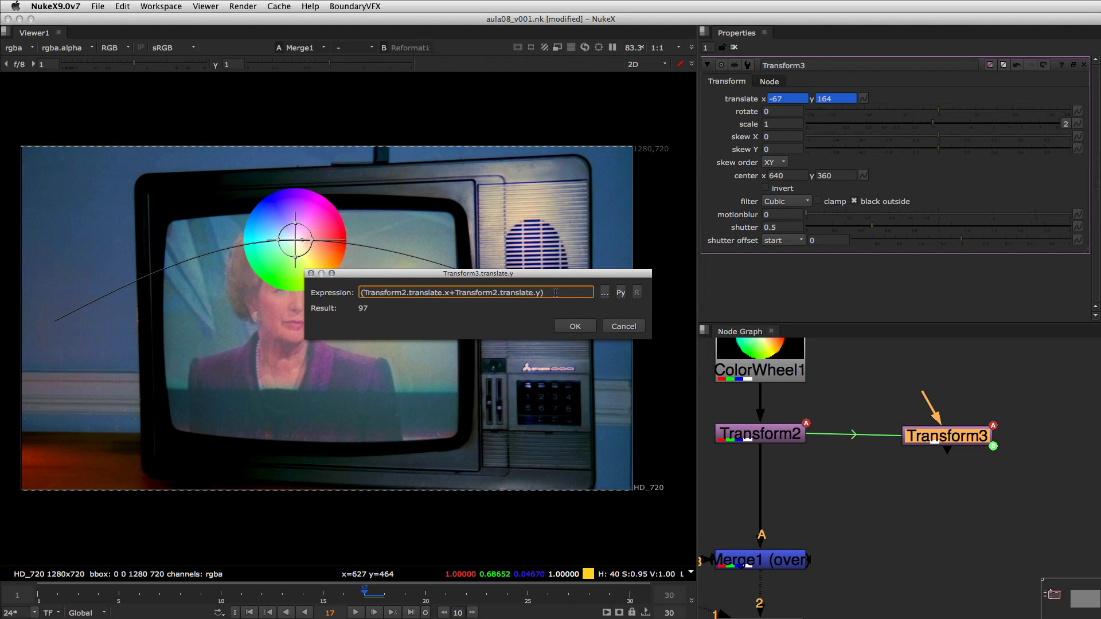
pyautogui.write('/2')
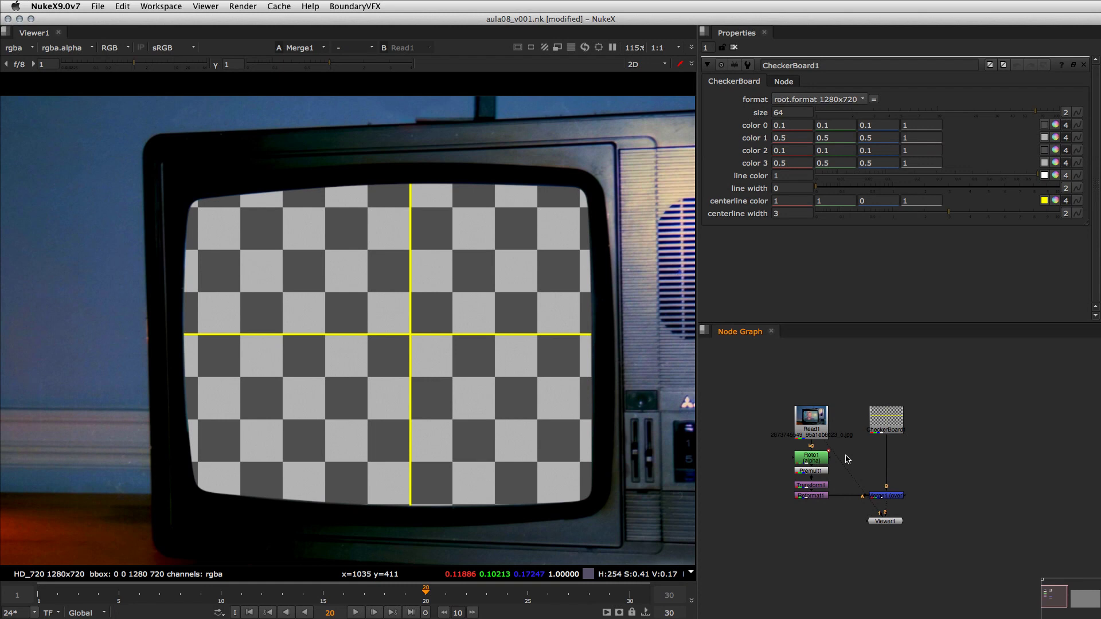
# Step: Add a CornerPin node directly after CheckerBoard1, with the whole TV frame in view
pyautogui.scroll(-3, 401, 295)
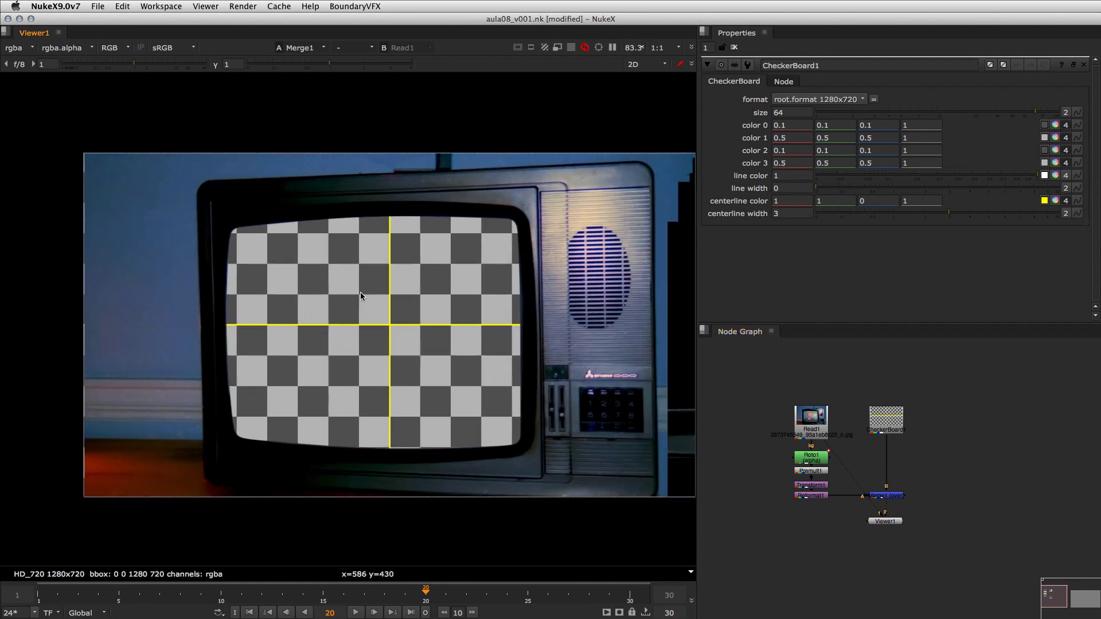
pyautogui.moveTo(360, 295); pyautogui.dragTo(349, 304, button='middle')
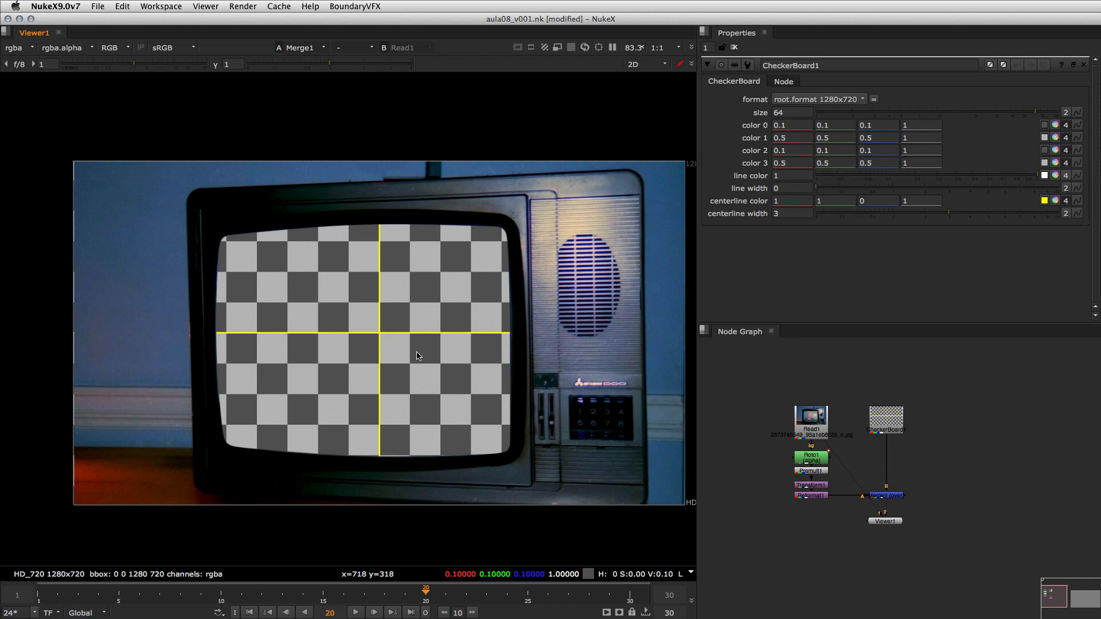
pyautogui.click(886, 420)
pyautogui.press('Tab')
pyautogui.write('corn')
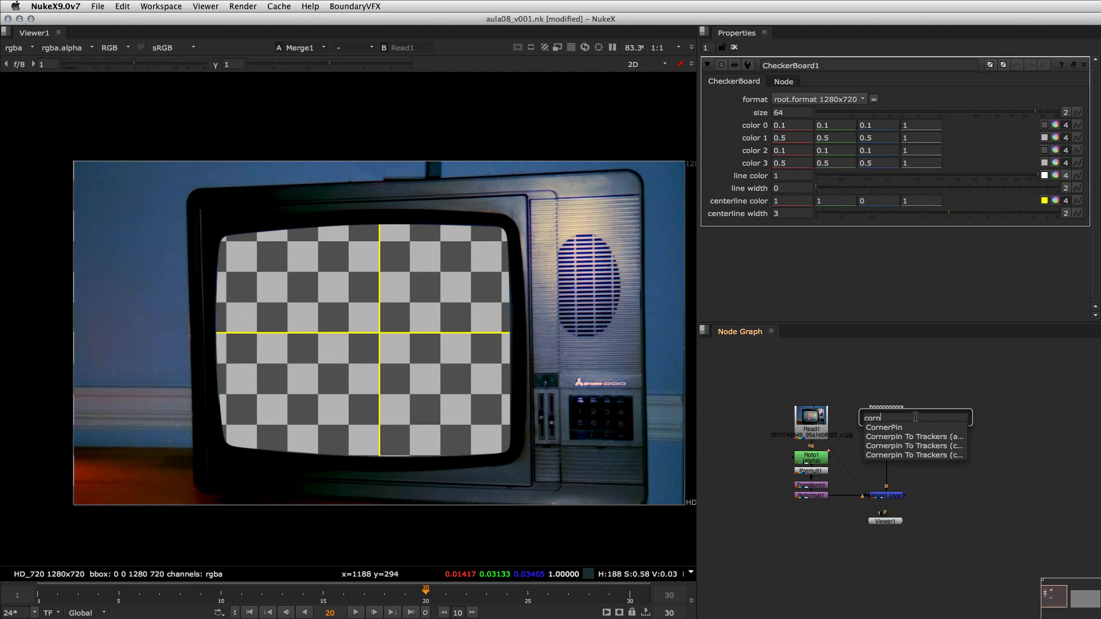
pyautogui.press('Return')
# Step: Pin the checkerboard's corners around the TV screen at to1 305, 82, to2 933, 77, to3 927, 613 and to4 296, 604
pyautogui.moveTo(73, 162); pyautogui.dragTo(217, 229)
pyautogui.moveTo(688, 163); pyautogui.dragTo(518, 211)
pyautogui.moveTo(686, 503); pyautogui.dragTo(519, 468)
pyautogui.moveTo(73, 505); pyautogui.dragTo(218, 465)
pyautogui.moveTo(217, 228); pyautogui.dragTo(215, 215)
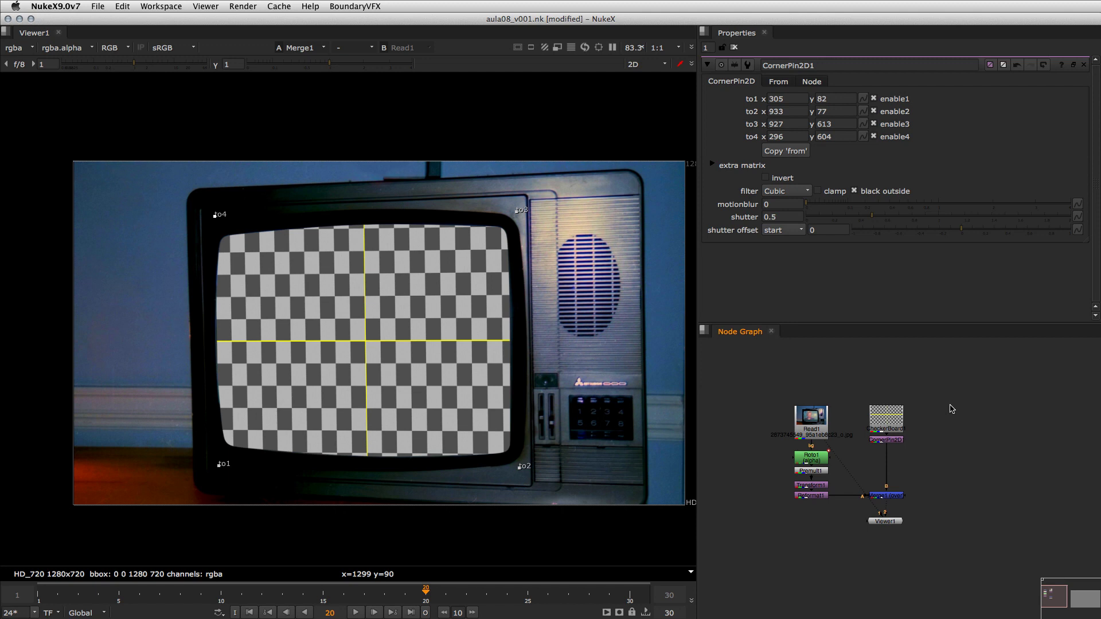
# Step: Move the CornerPin node slightly down and insert a Grade node between it and the Merge node
pyautogui.scroll(2, 922, 452)
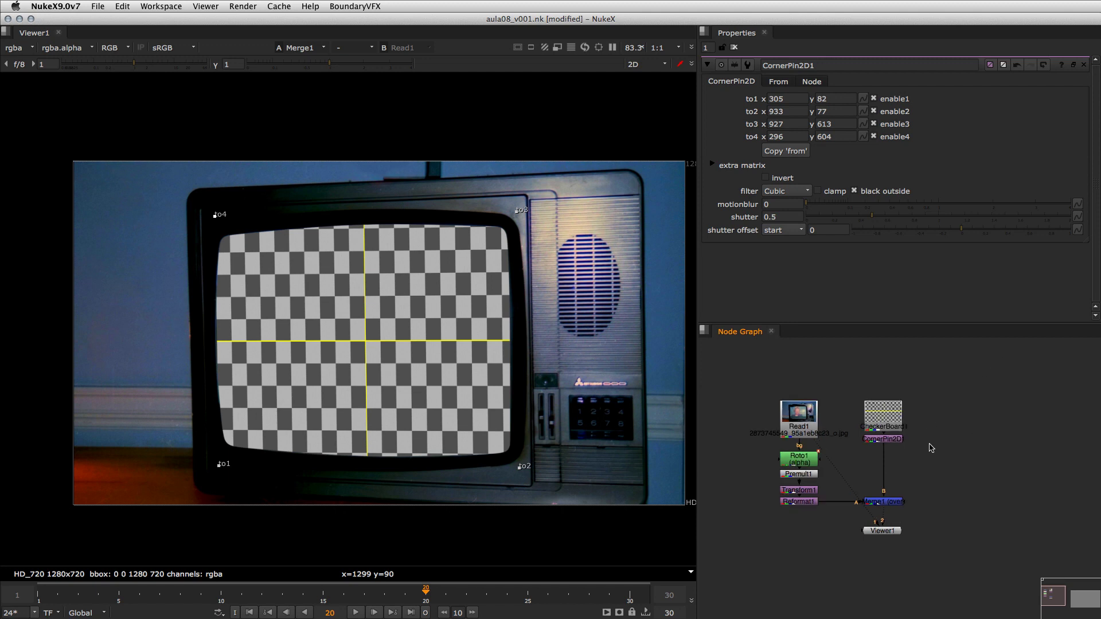
pyautogui.moveTo(883, 440); pyautogui.dragTo(882, 446)
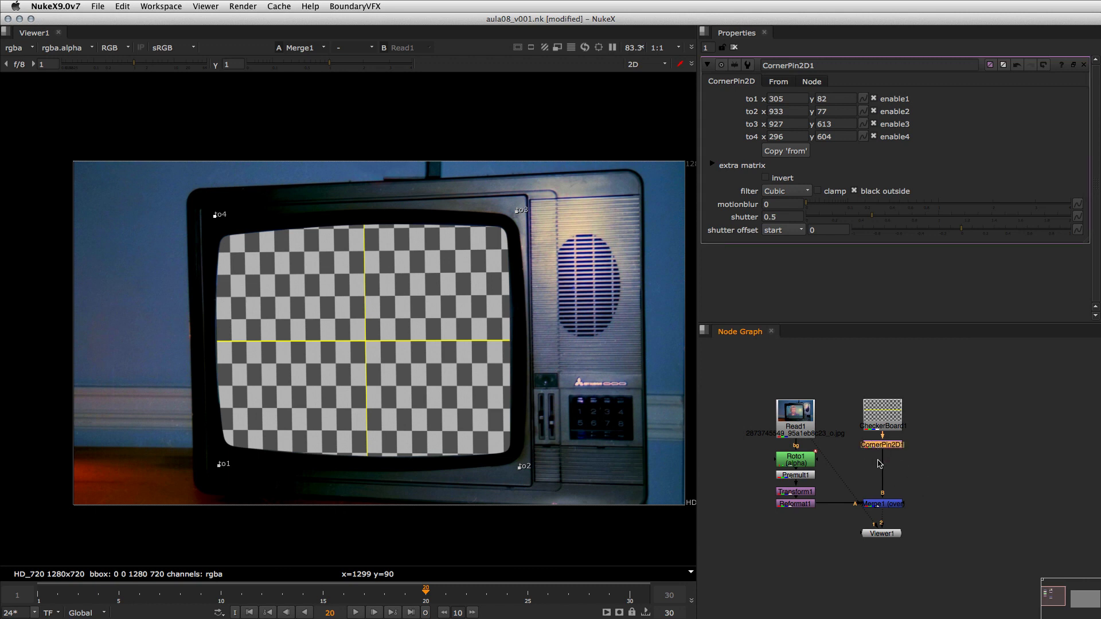
pyautogui.press('g')
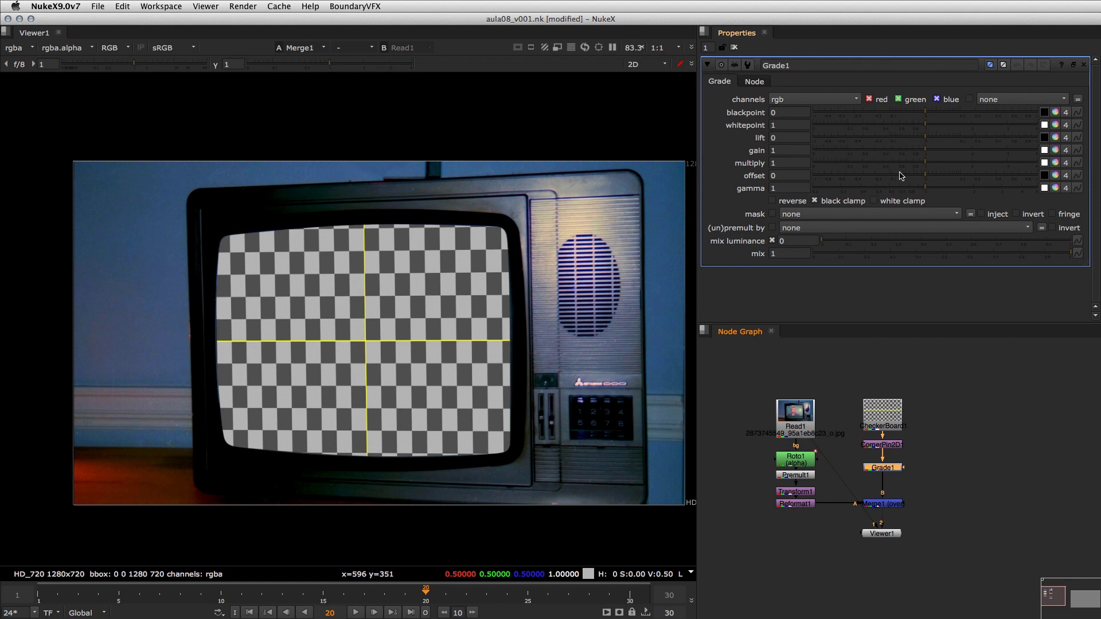
# Step: Try lowering the Grade's multiply to 0.51, and set it back to 1
pyautogui.moveTo(923, 164); pyautogui.dragTo(895, 164)
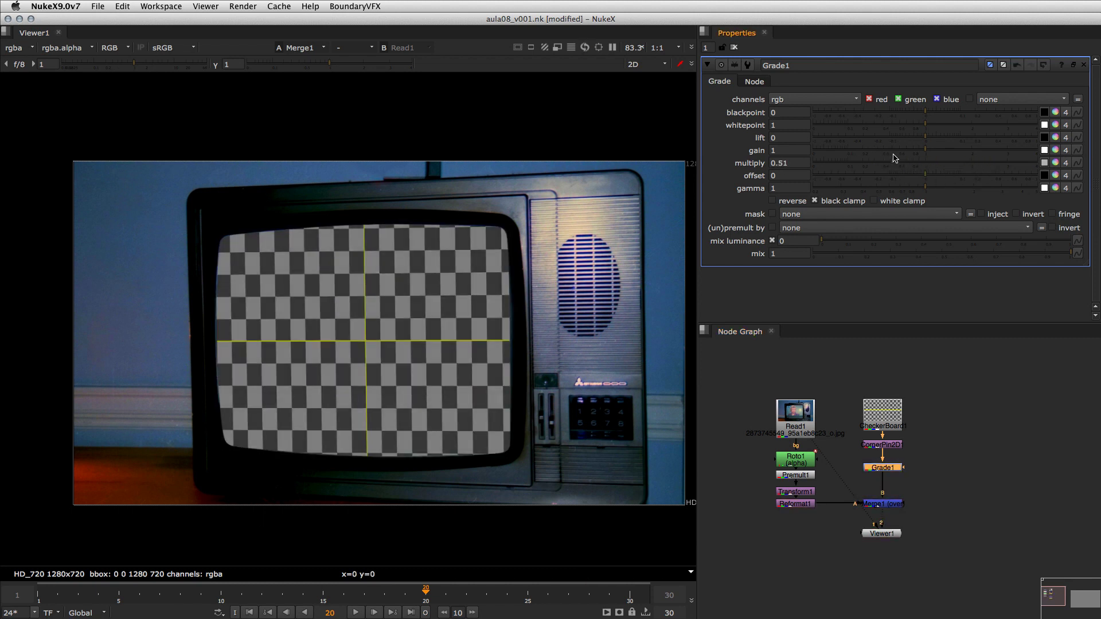
pyautogui.doubleClick(782, 163)
pyautogui.write('1')
pyautogui.press('Return')
# Step: Set an expression of frame on the Grade's multiply, with the expression dialog moved over the viewer
pyautogui.click(782, 162)
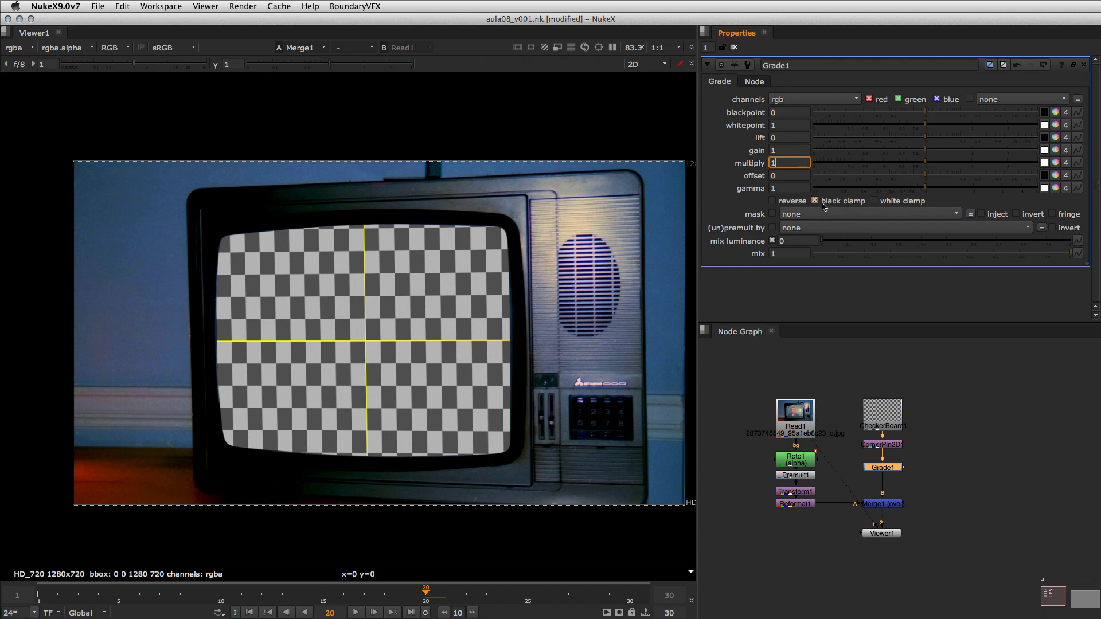
pyautogui.press('=')
pyautogui.moveTo(830, 158); pyautogui.dragTo(402, 153)
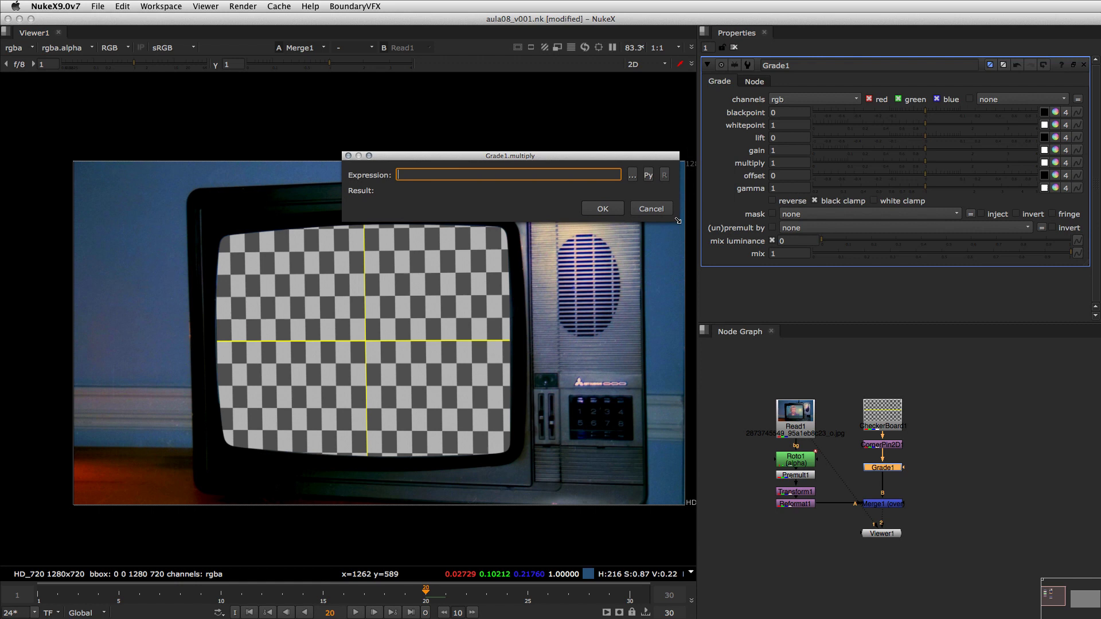
pyautogui.click(635, 201)
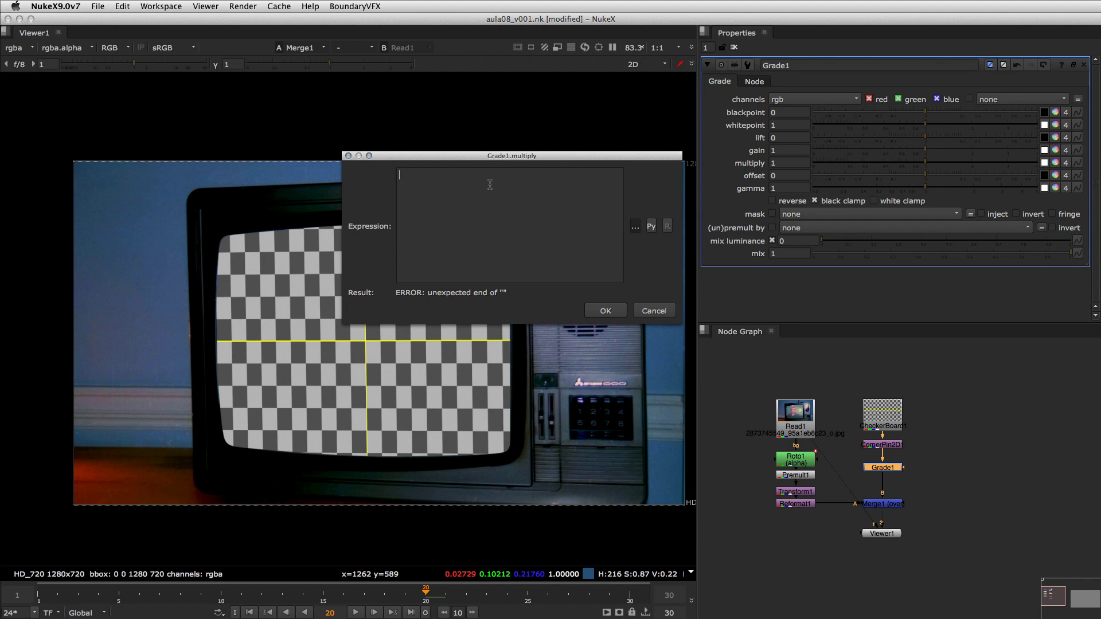
pyautogui.write('frame')
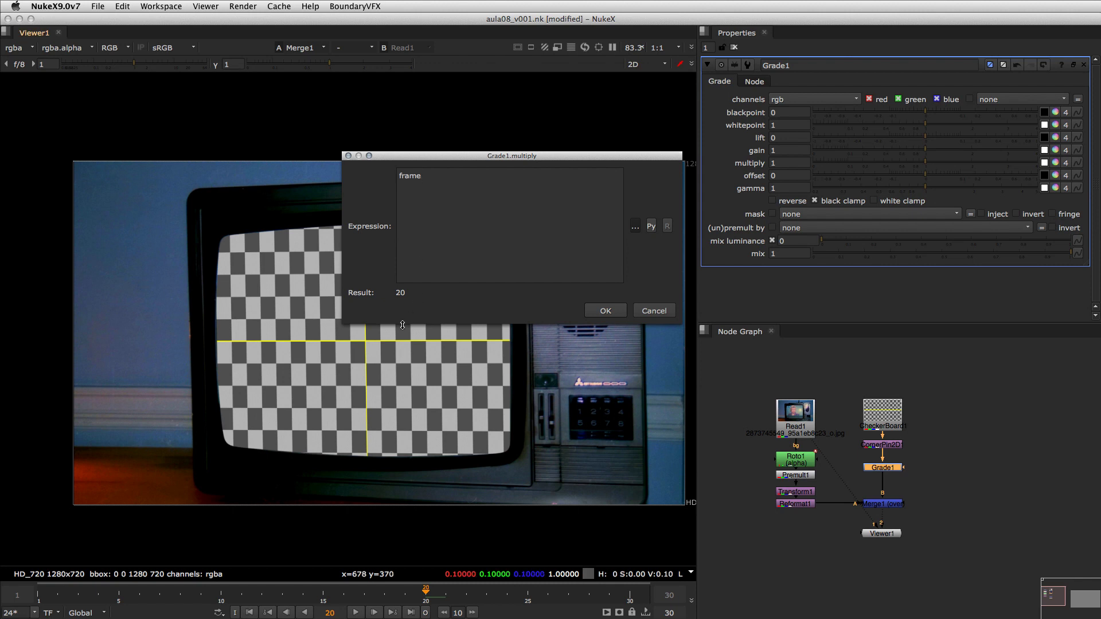
pyautogui.moveTo(404, 324); pyautogui.dragTo(401, 321)
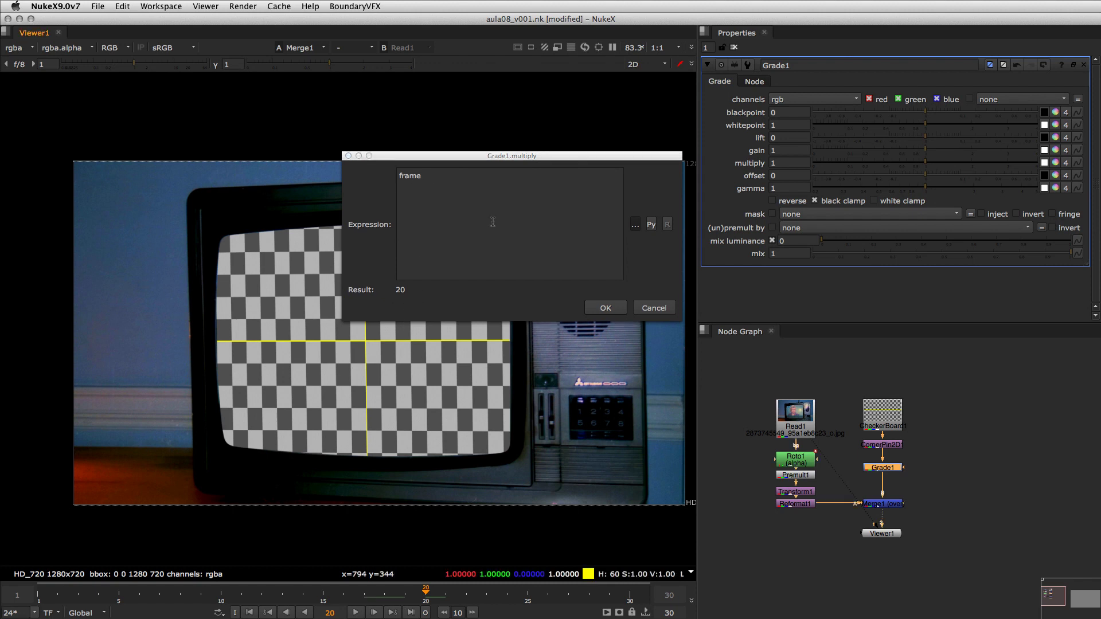
pyautogui.click(602, 309)
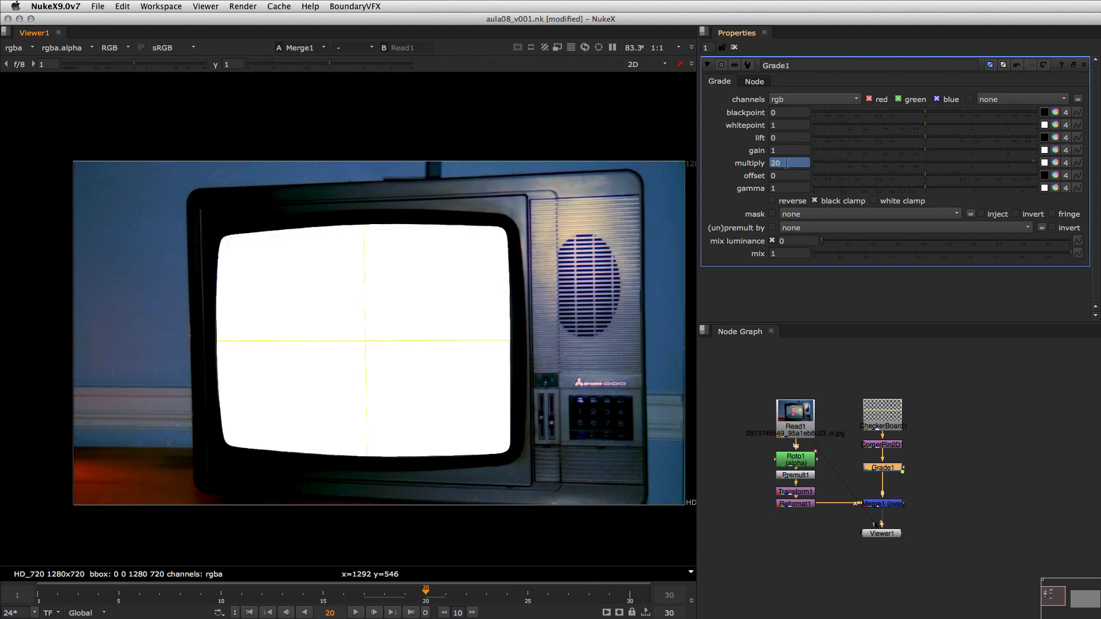
# Step: Compare the frame-driven multiply value at frames 16 and 20, and reopen its expression for editing
pyautogui.click(344, 590)
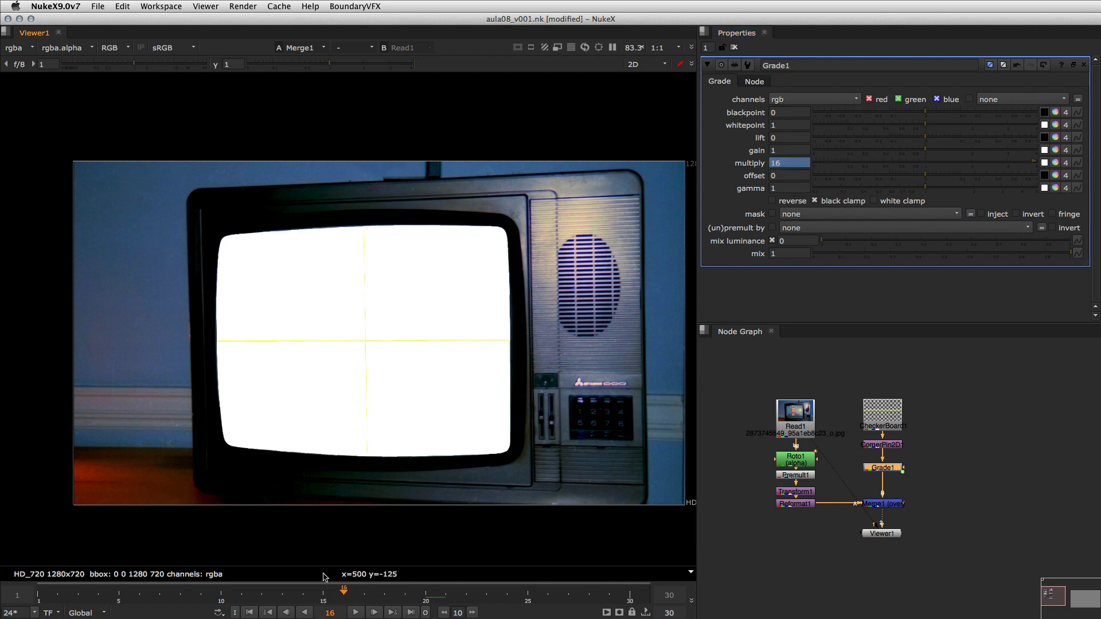
pyautogui.click(785, 164)
pyautogui.click(425, 590)
pyautogui.press('=')
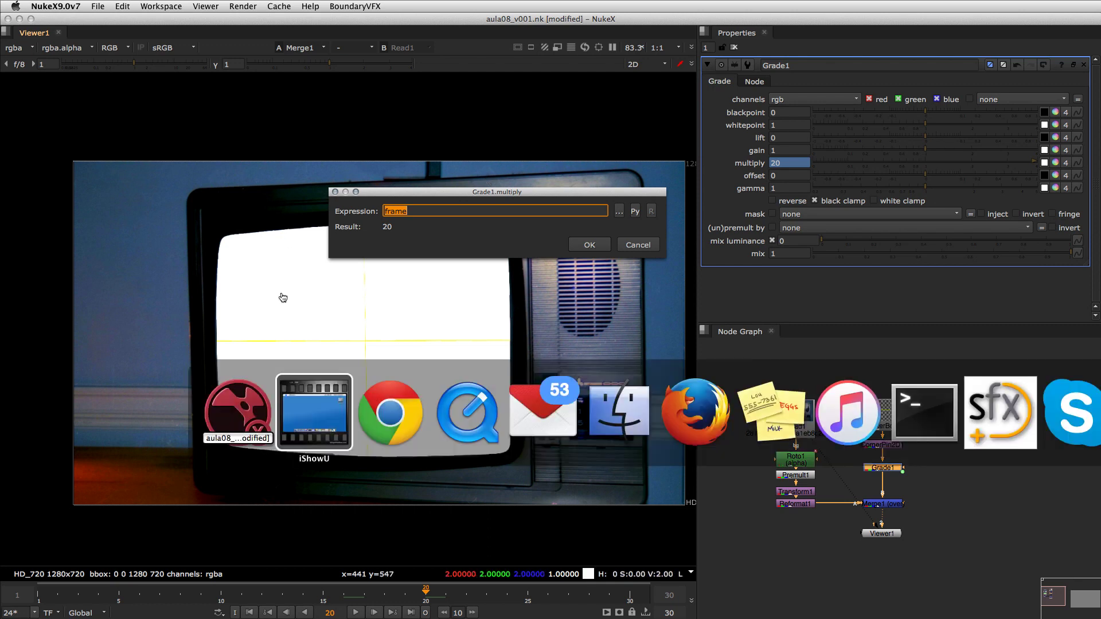
# Step: Switch to the Nuke 9.0v7 user guide in Chrome, read the Adding Mathematical Functions to Expressions introduction, and dismiss the text search
pyautogui.press('super+Tab')
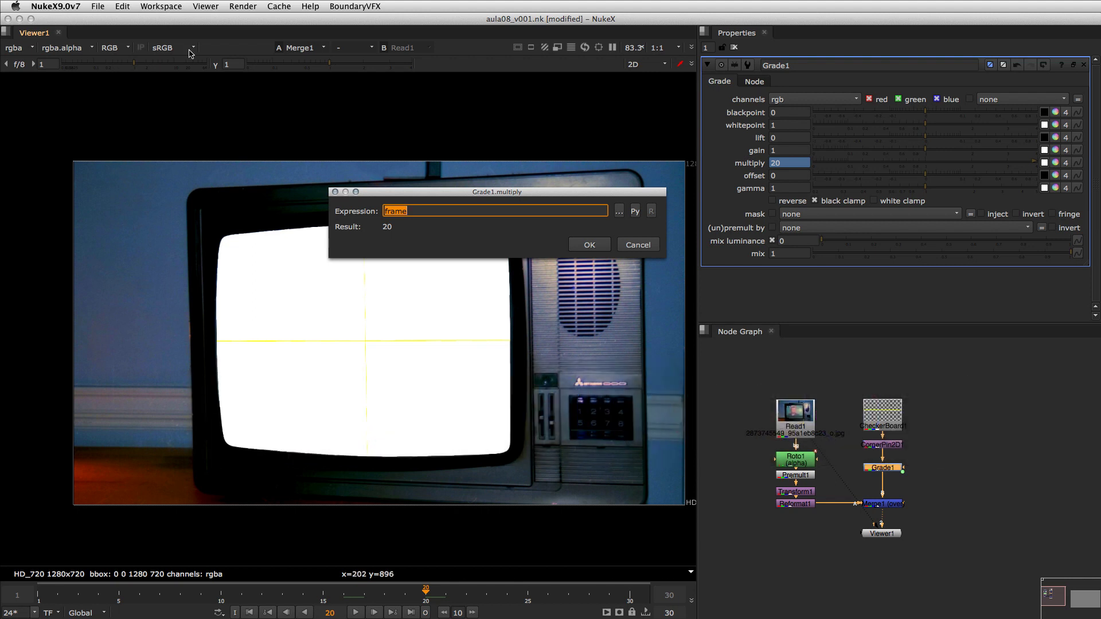
pyautogui.click(308, 6)
pyautogui.press('super+Tab')
pyautogui.press('super+Tab')
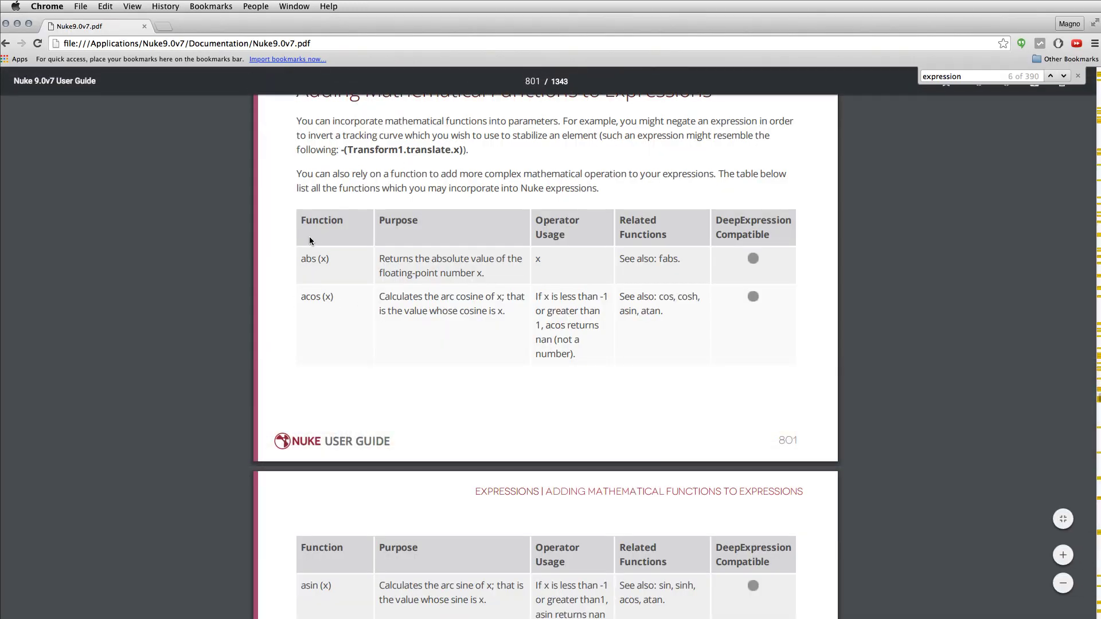
pyautogui.scroll(5, 349, 228)
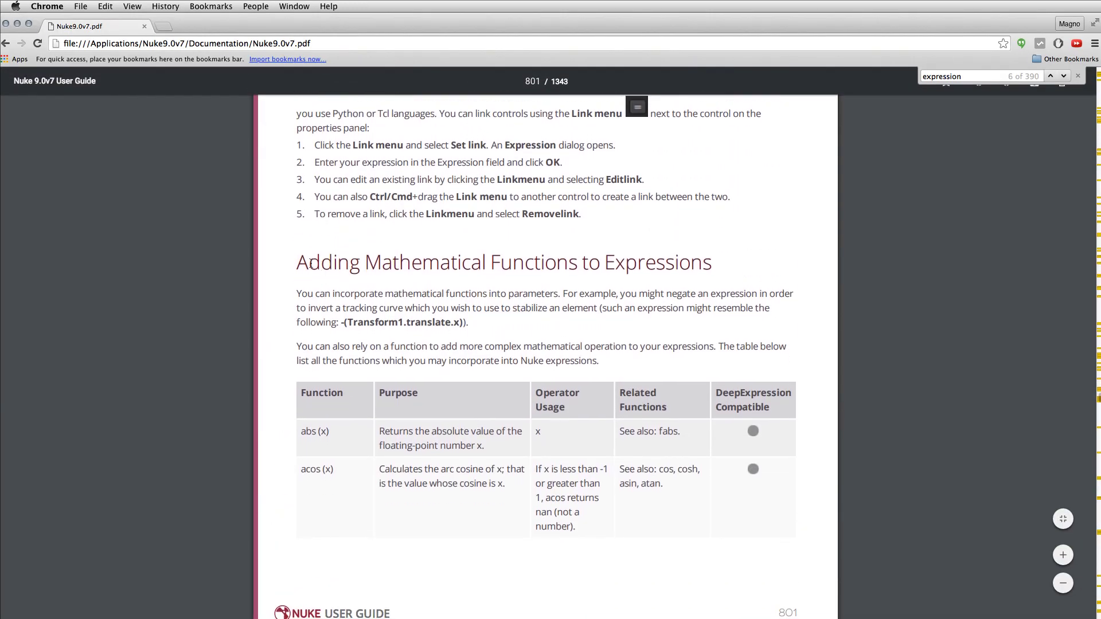
pyautogui.moveTo(290, 264); pyautogui.dragTo(714, 269)
pyautogui.click(275, 252)
pyautogui.scroll(-3, 378, 383)
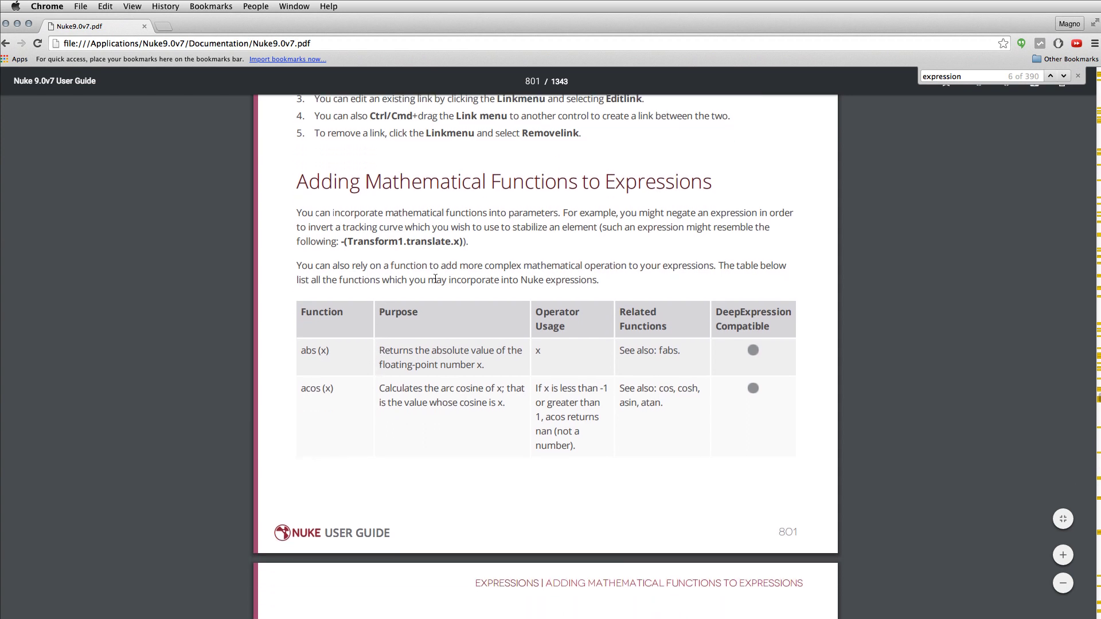
pyautogui.click(1078, 75)
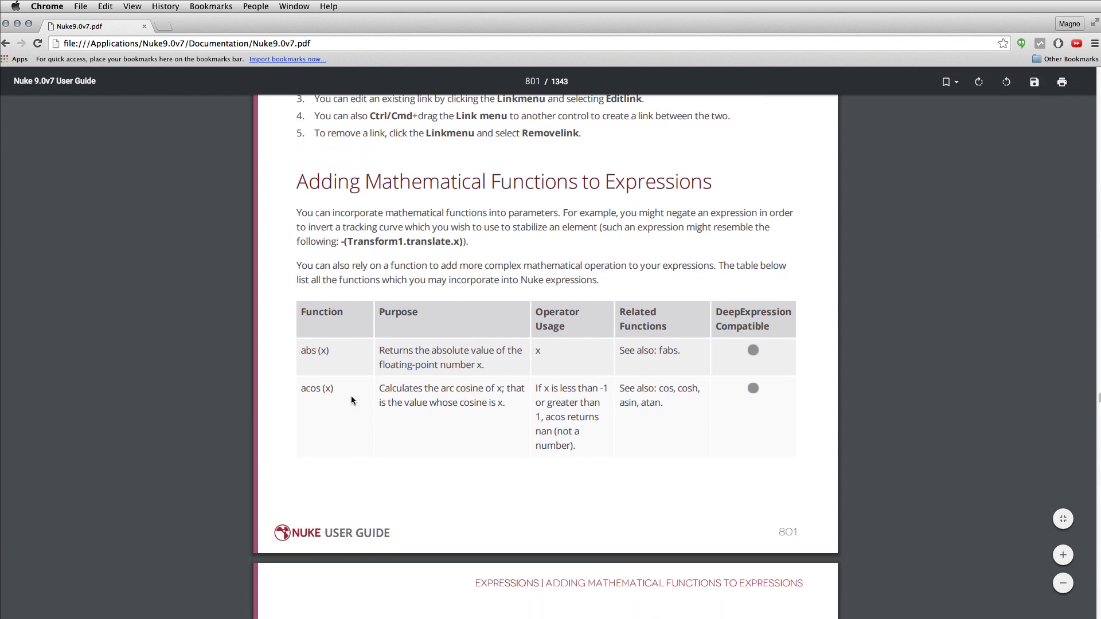
# Step: Review the function table from abs (x) through curve (frame), reading the purpose of curve (frame)
pyautogui.moveTo(300, 350); pyautogui.dragTo(327, 347)
pyautogui.scroll(-10, 322, 401)
pyautogui.scroll(-3, 321, 431)
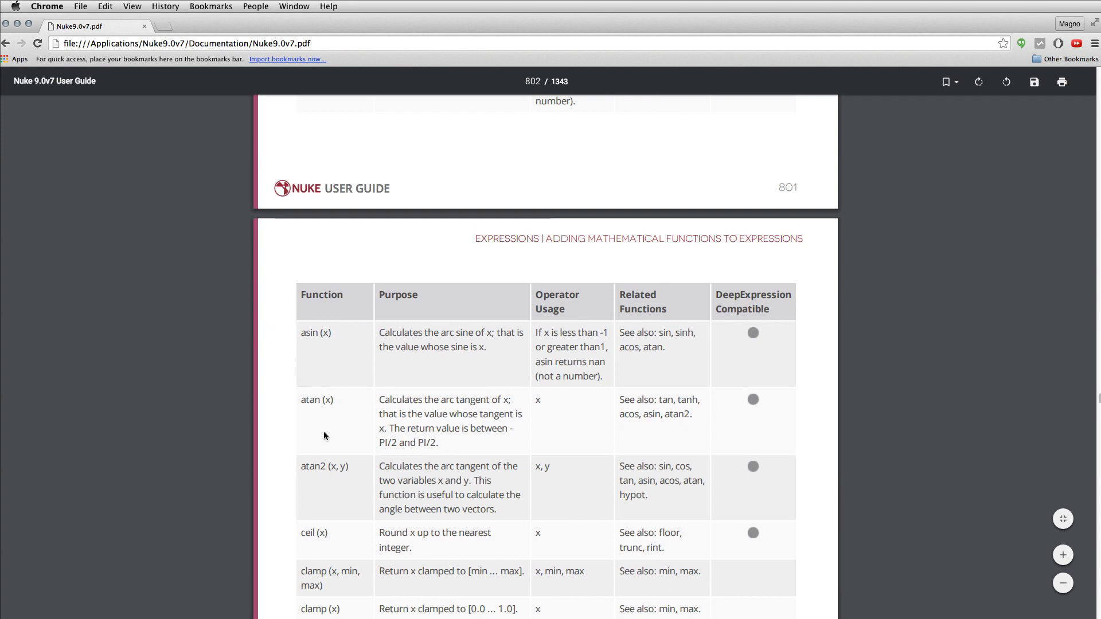
pyautogui.scroll(-9, 328, 479)
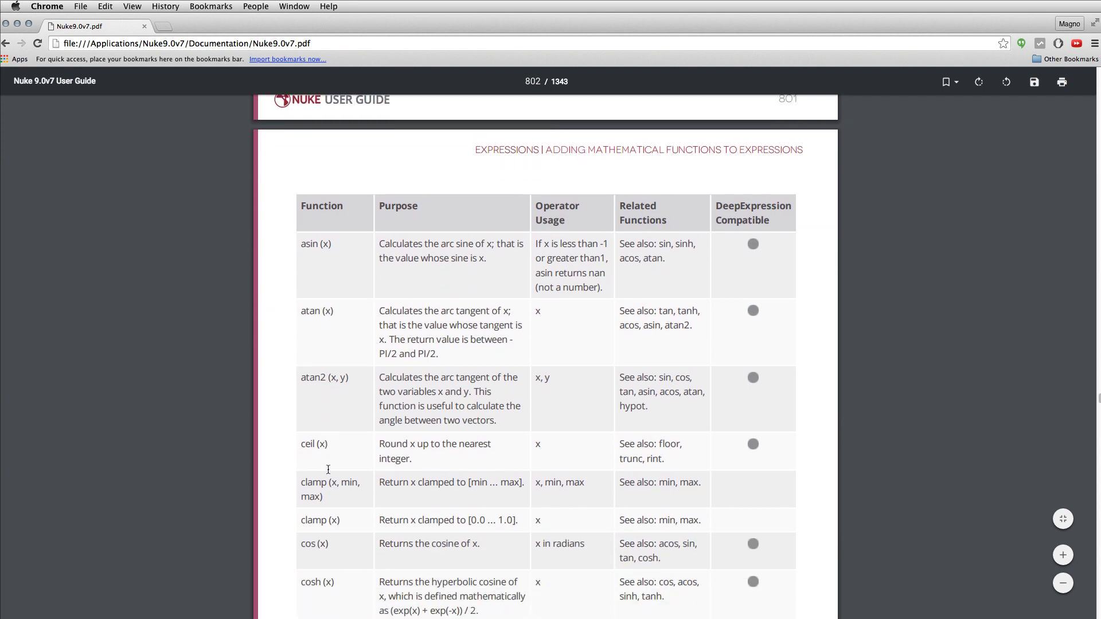
pyautogui.scroll(-4, 331, 470)
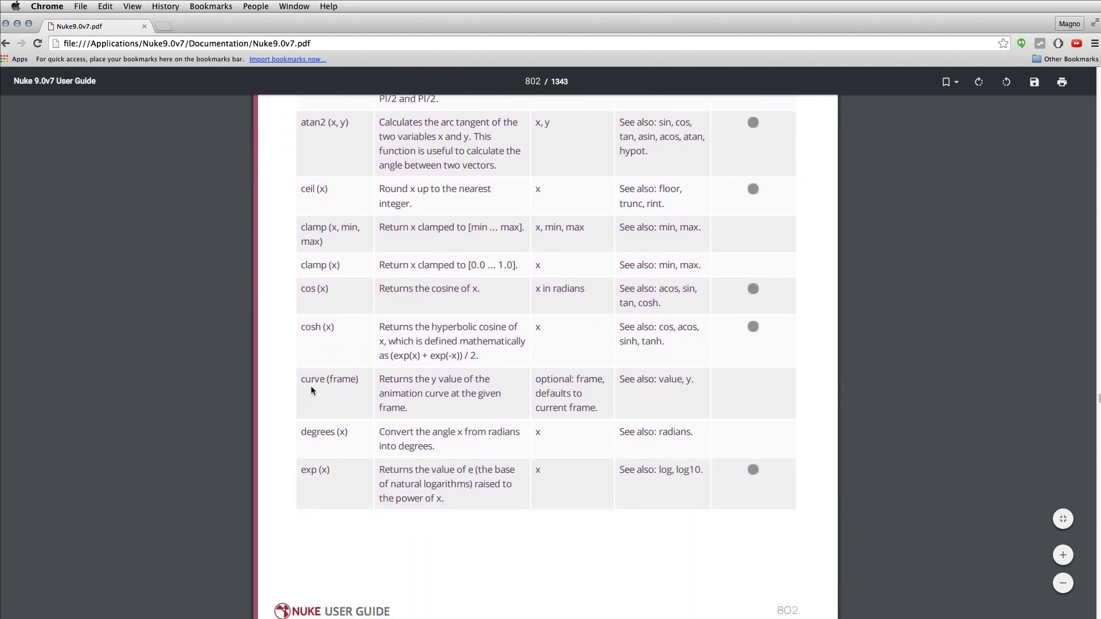
pyautogui.moveTo(301, 380); pyautogui.dragTo(485, 381)
pyautogui.click(462, 412)
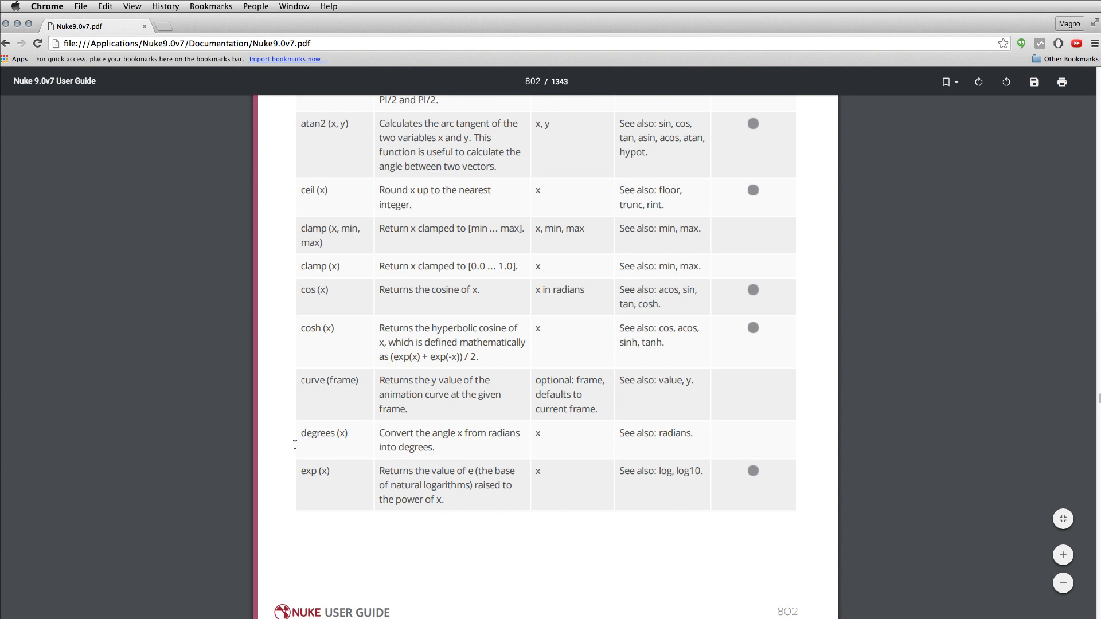
# Step: Look up the frame () entry and its purpose on page 803 of the guide
pyautogui.scroll(-6, 318, 444)
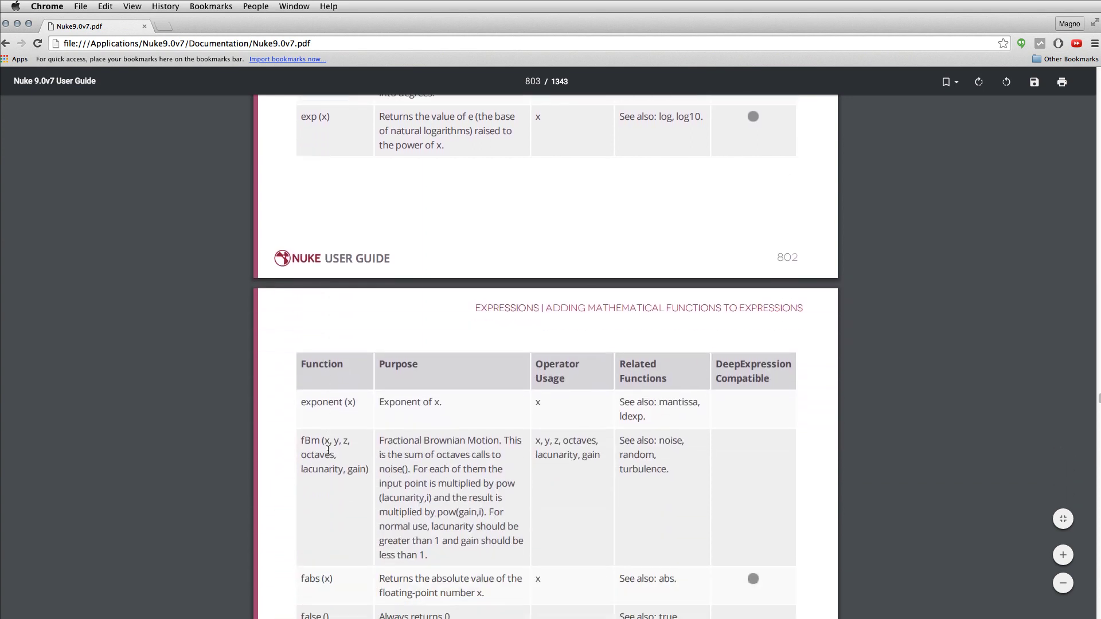
pyautogui.scroll(-5, 326, 448)
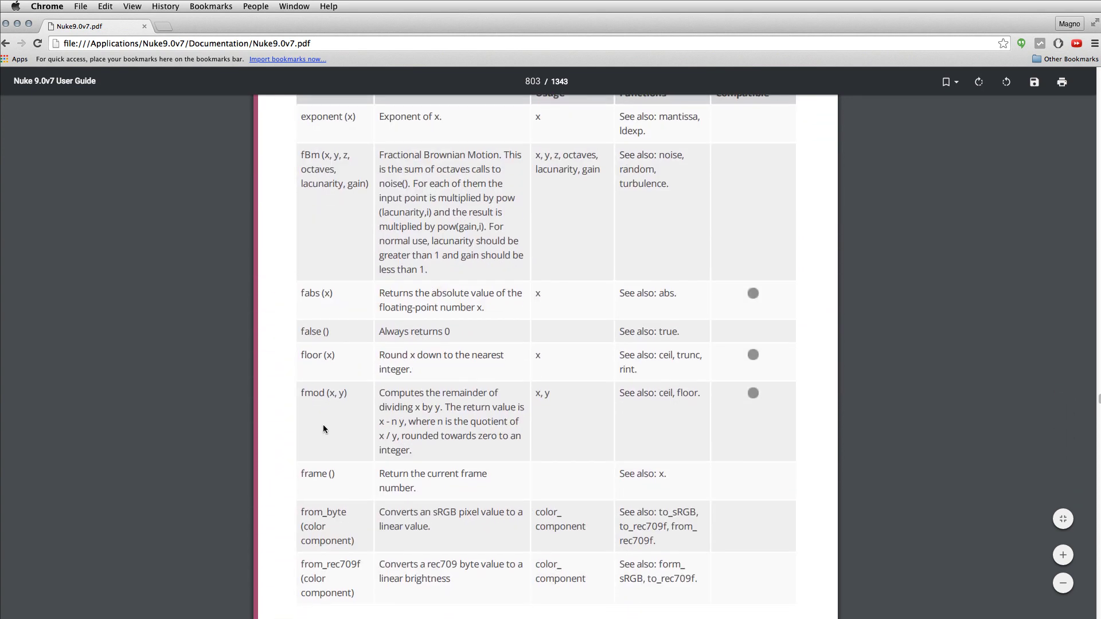
pyautogui.scroll(-2, 324, 429)
pyautogui.moveTo(299, 375); pyautogui.dragTo(338, 377)
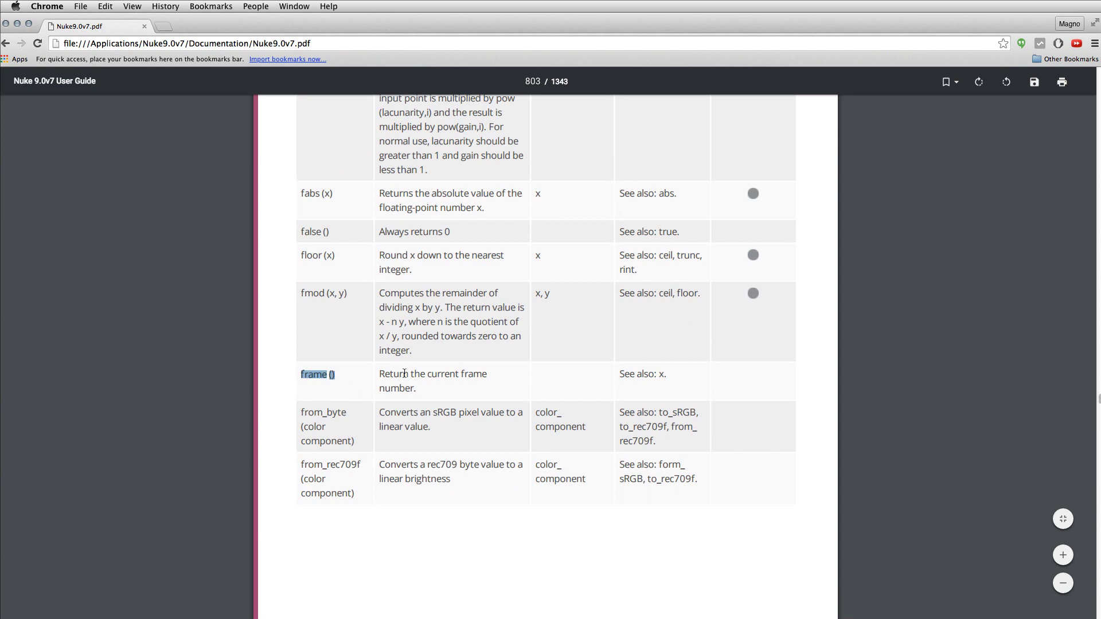
pyautogui.click(298, 370)
# Step: Examine the noise (x, y, z) entry and the functions following it on page 805
pyautogui.scroll(-14, 304, 402)
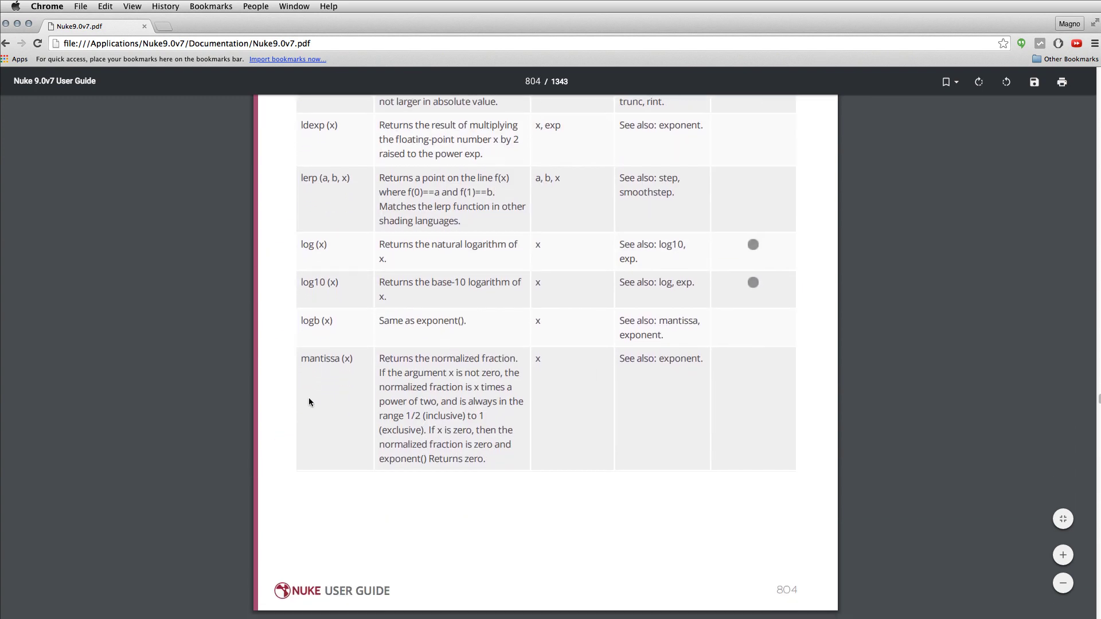
pyautogui.scroll(-10, 308, 398)
pyautogui.moveTo(301, 296); pyautogui.dragTo(361, 303)
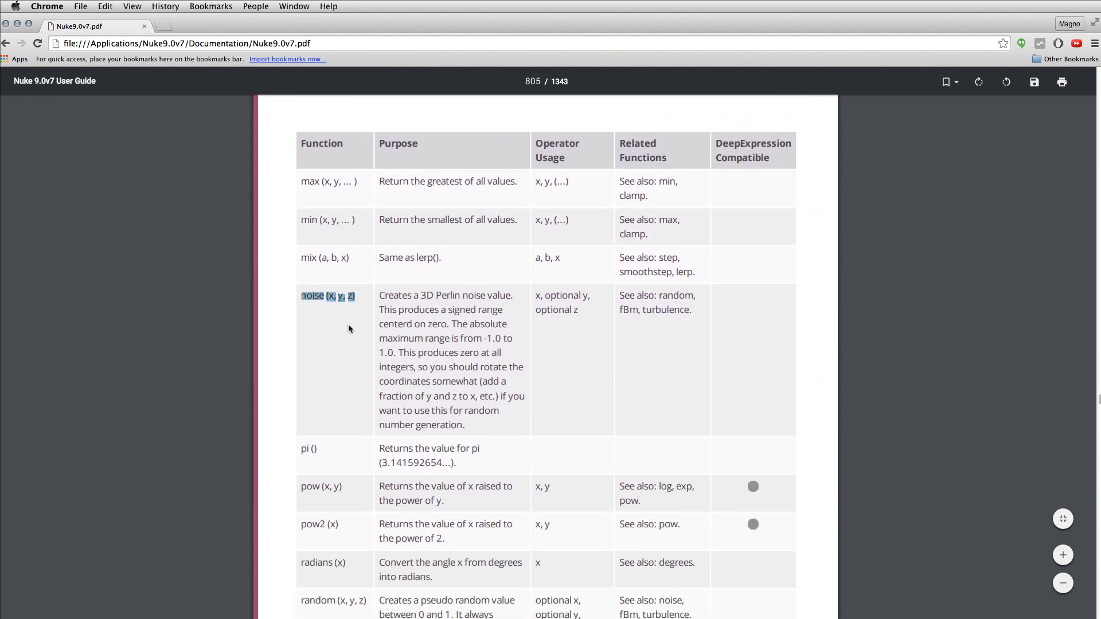
pyautogui.click(314, 402)
pyautogui.scroll(-1, 314, 407)
pyautogui.moveTo(313, 417); pyautogui.dragTo(337, 429)
pyautogui.scroll(-3, 337, 439)
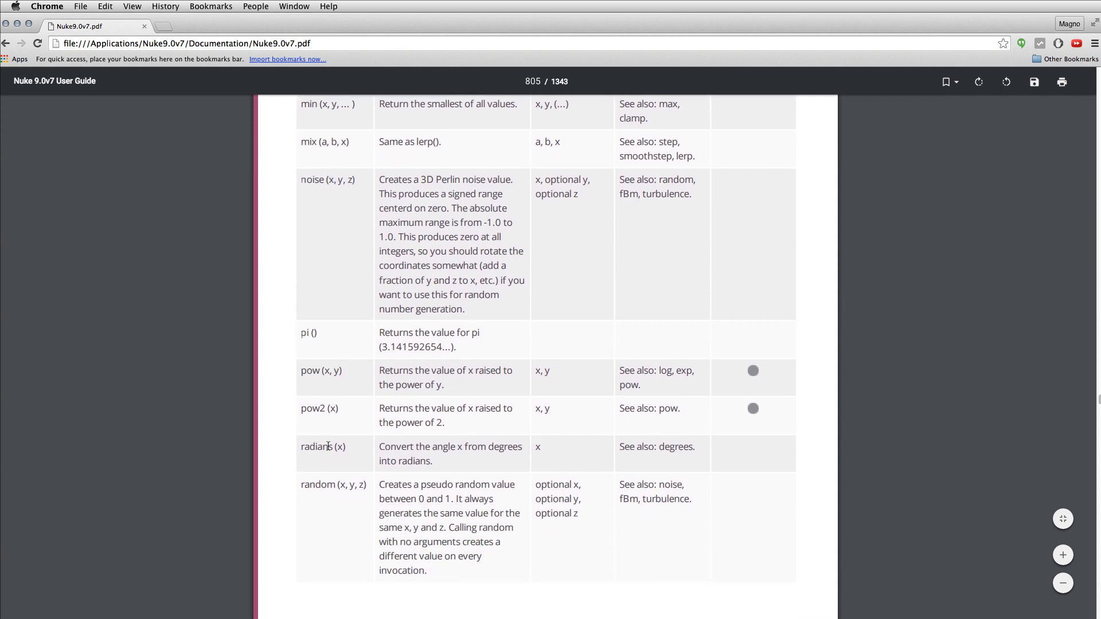
pyautogui.scroll(-1, 363, 405)
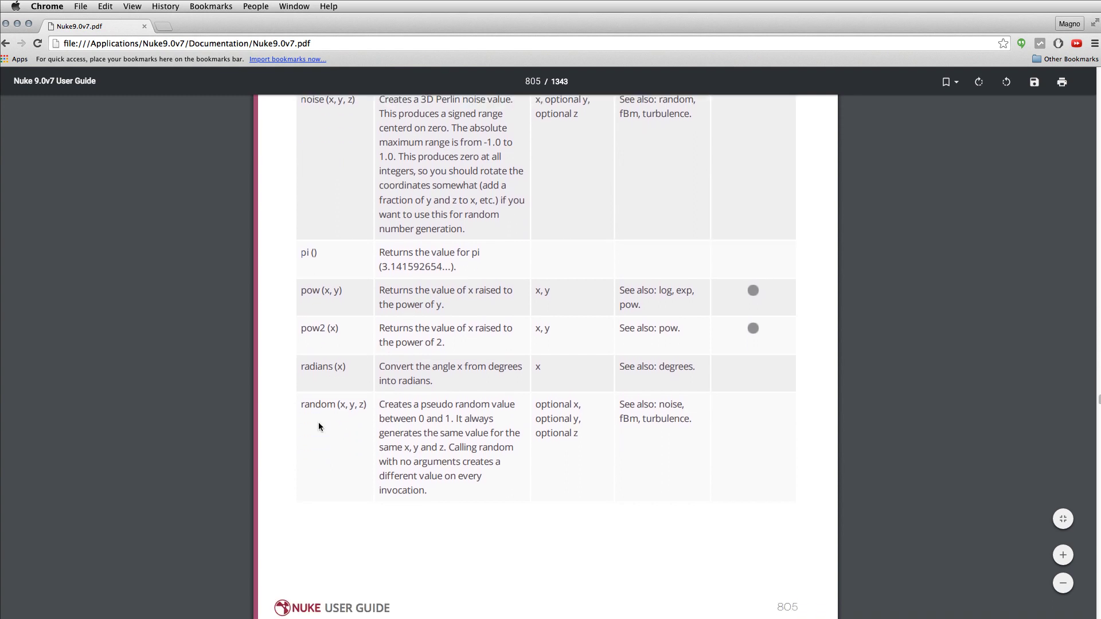
# Step: Read the random (x, y, z) entry, including its value range, no-argument behaviour and optional arguments
pyautogui.moveTo(297, 406); pyautogui.dragTo(382, 406)
pyautogui.click(347, 452)
pyautogui.moveTo(411, 419); pyautogui.dragTo(462, 419)
pyautogui.moveTo(447, 469); pyautogui.dragTo(513, 490)
pyautogui.click(527, 471)
pyautogui.moveTo(535, 405); pyautogui.dragTo(553, 423)
pyautogui.click(561, 434)
pyautogui.moveTo(475, 477); pyautogui.dragTo(487, 515)
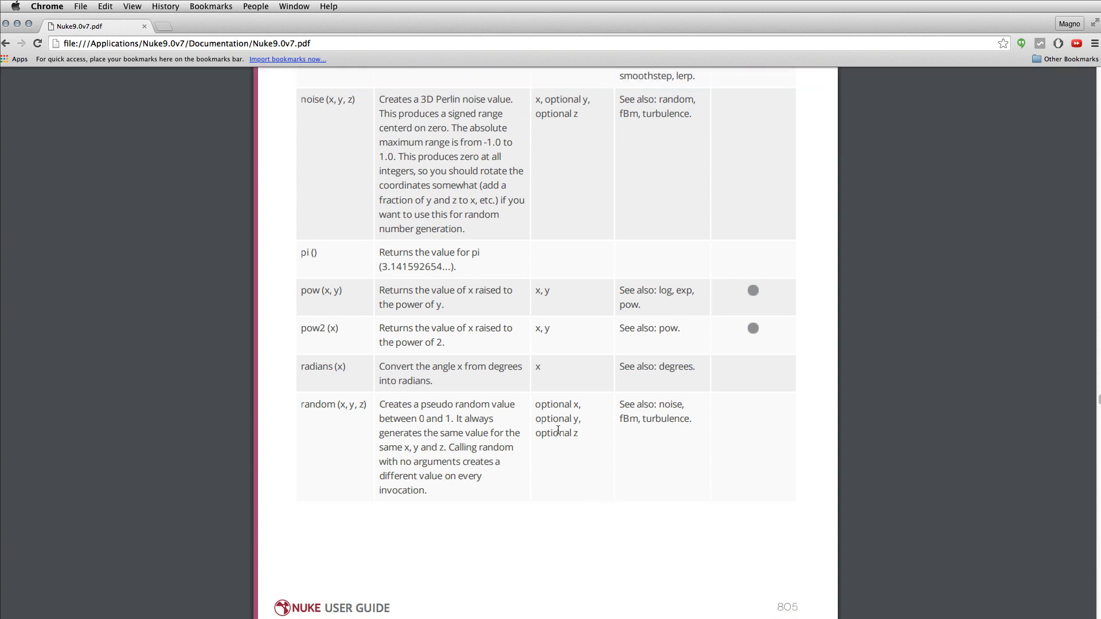
# Step: Review the remaining functions through page 807 and examine the x () entry
pyautogui.scroll(-9, 558, 430)
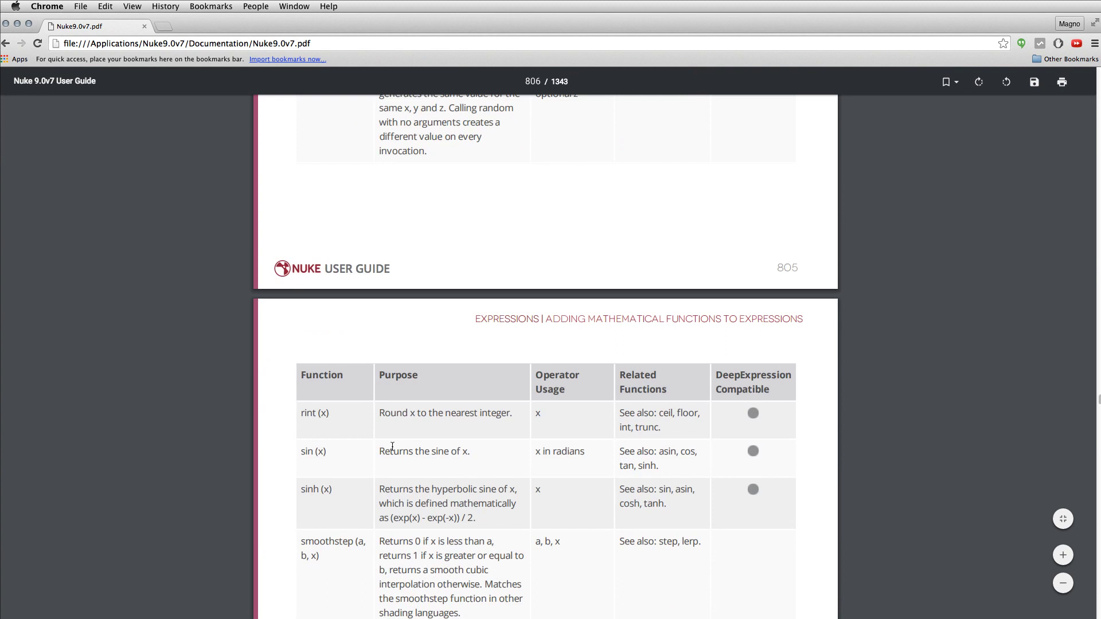
pyautogui.scroll(-5, 405, 439)
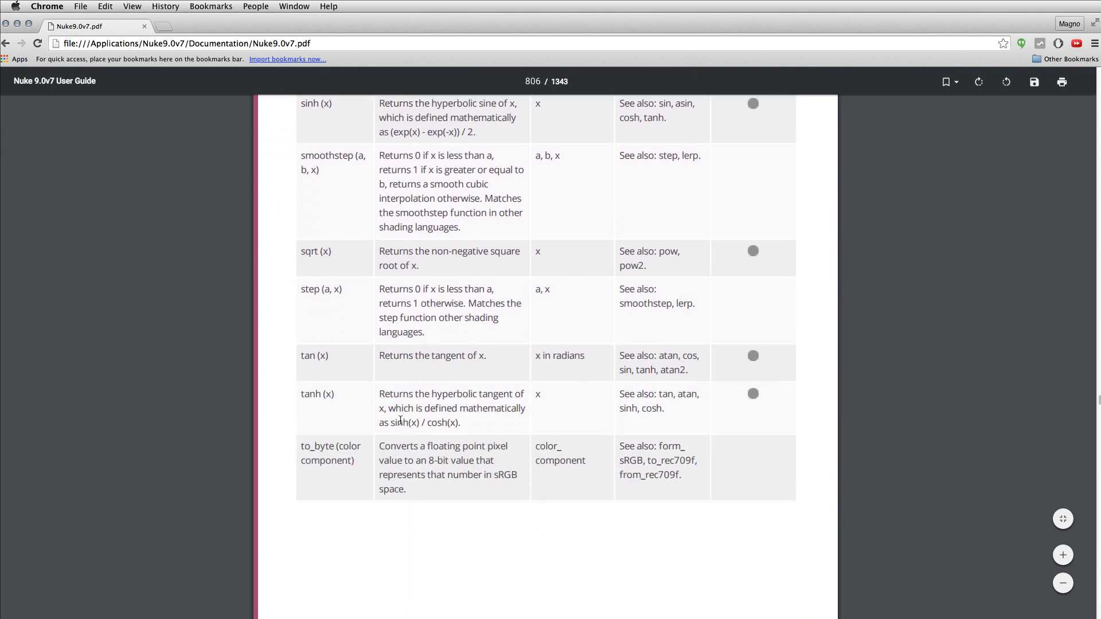
pyautogui.scroll(-10, 397, 412)
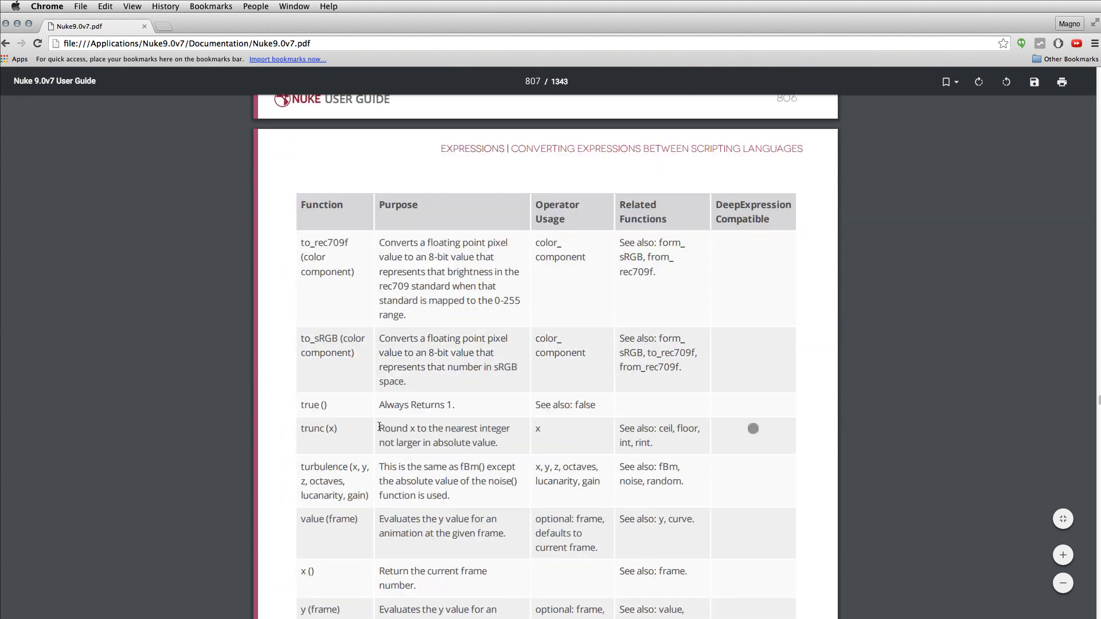
pyautogui.scroll(-5, 364, 394)
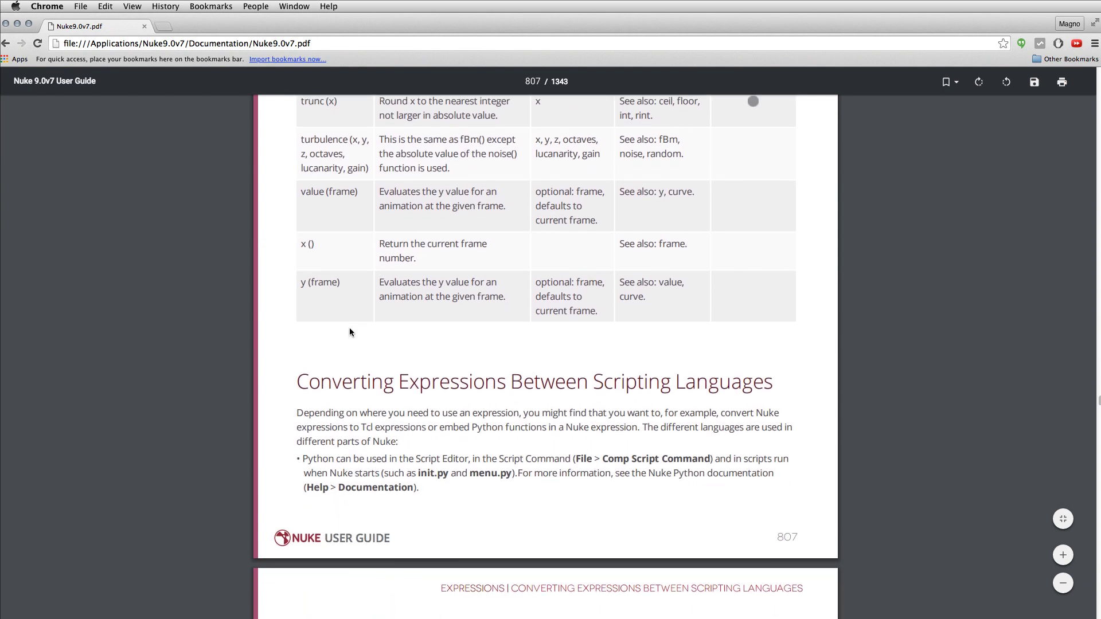
pyautogui.scroll(2, 346, 315)
pyautogui.moveTo(315, 360); pyautogui.dragTo(292, 356)
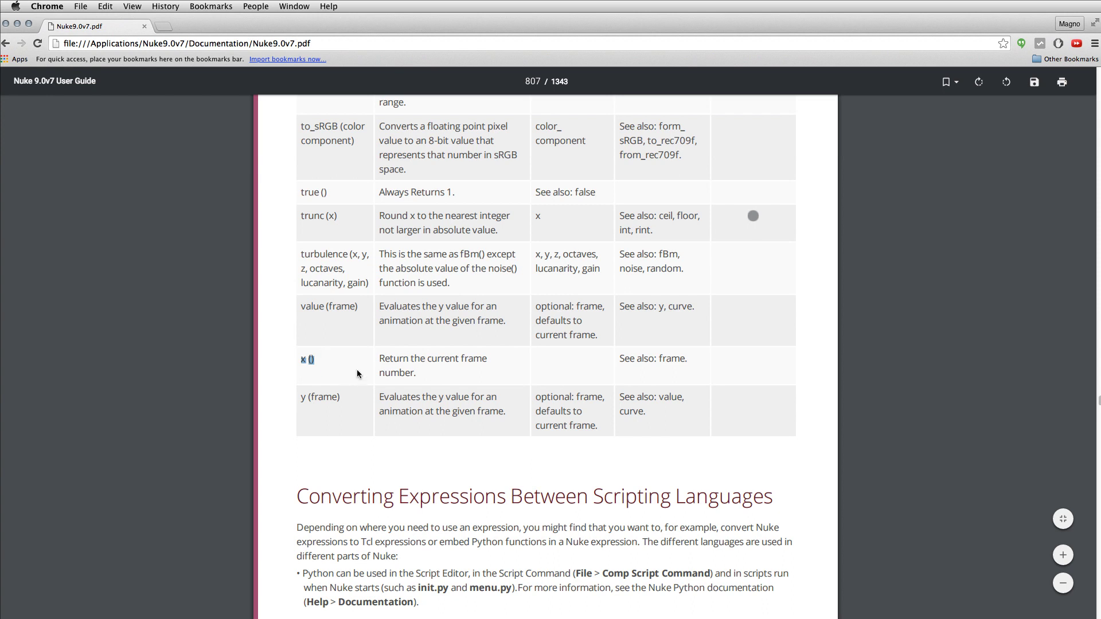
pyautogui.scroll(1, 356, 371)
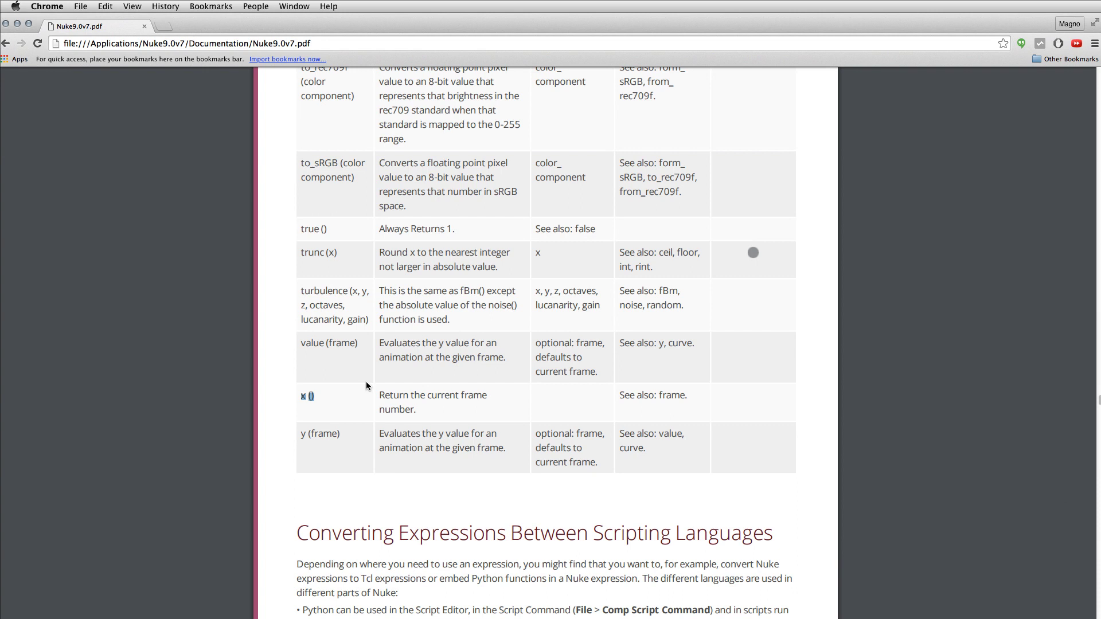
# Step: Switch back to Nuke, replace the multiply expression with x, and go to frame 15
pyautogui.press('super+Tab')
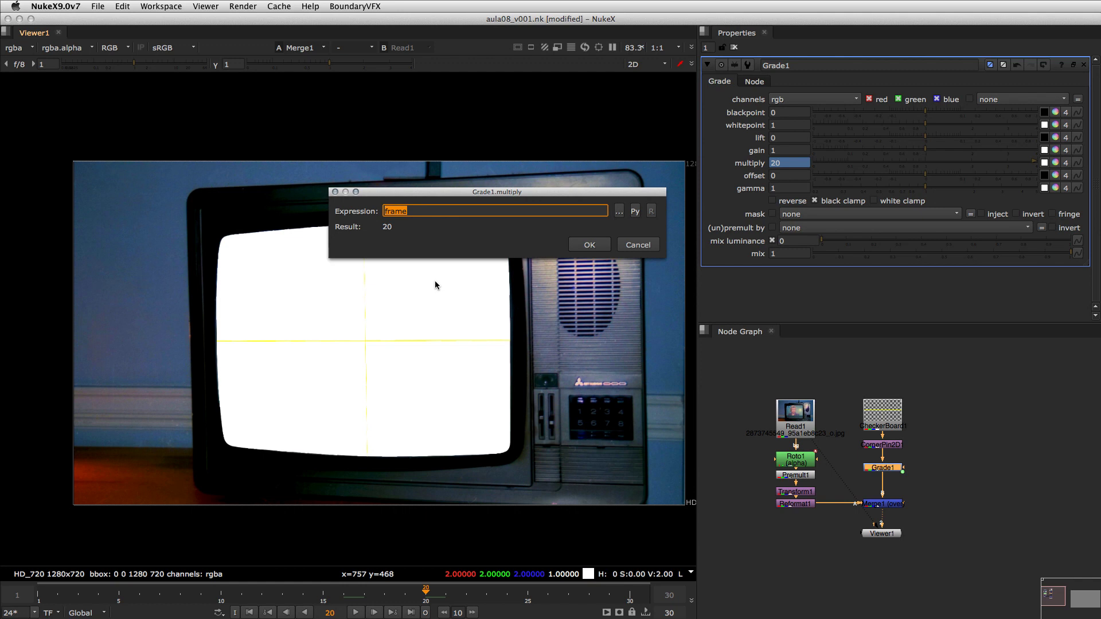
pyautogui.press('Return')
pyautogui.click(325, 591)
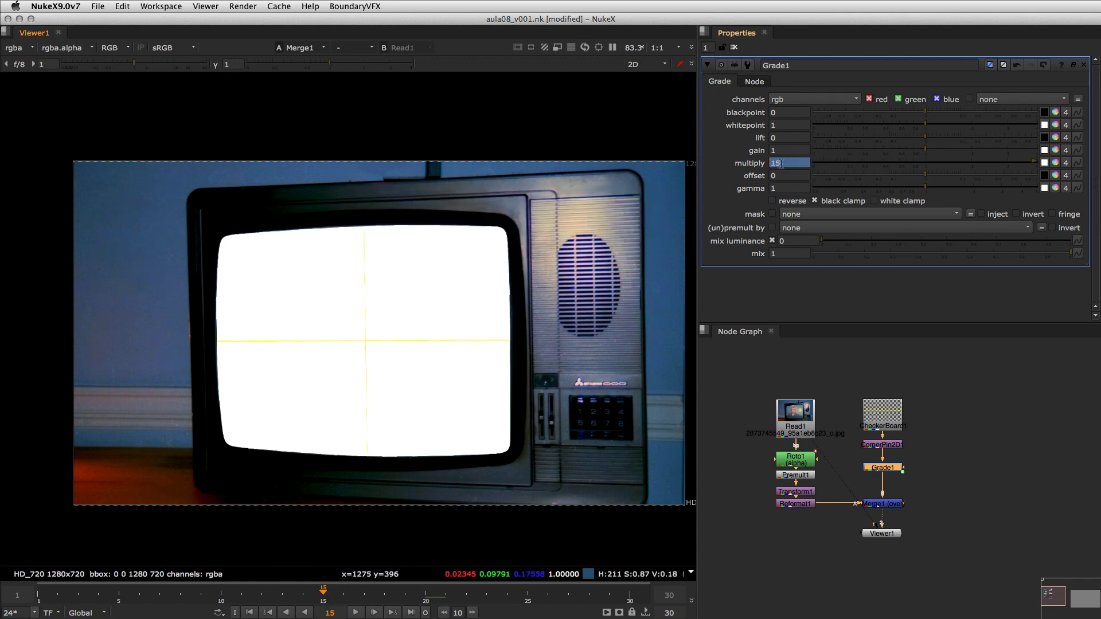
# Step: Replace the Grade's multiply expression with random() and play the sequence
pyautogui.press('=')
pyautogui.moveTo(848, 163); pyautogui.dragTo(433, 183)
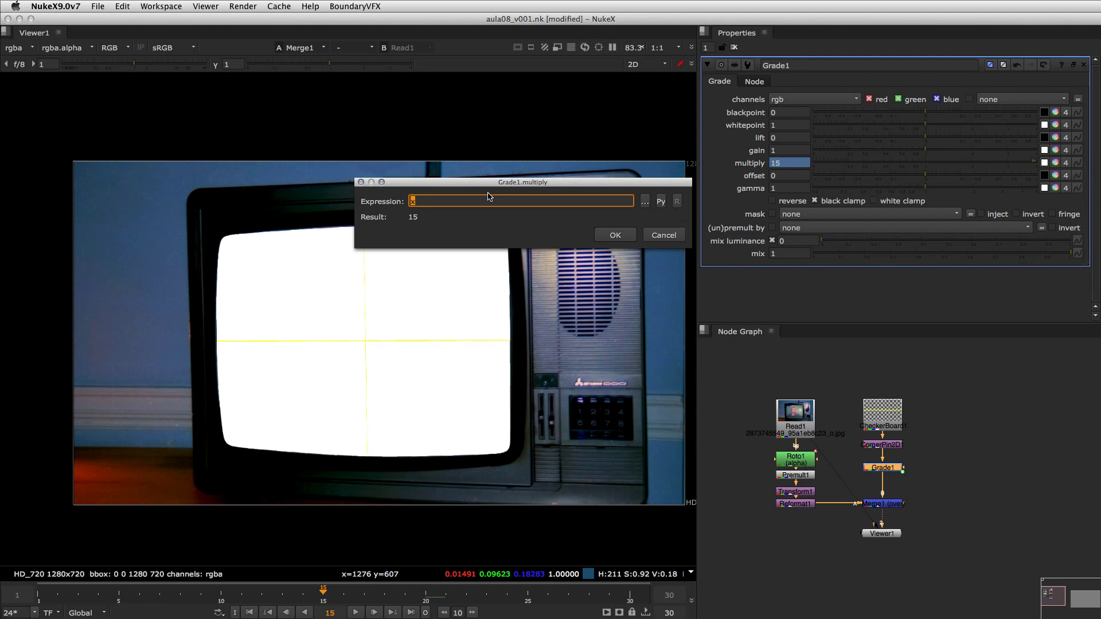
pyautogui.write('random')
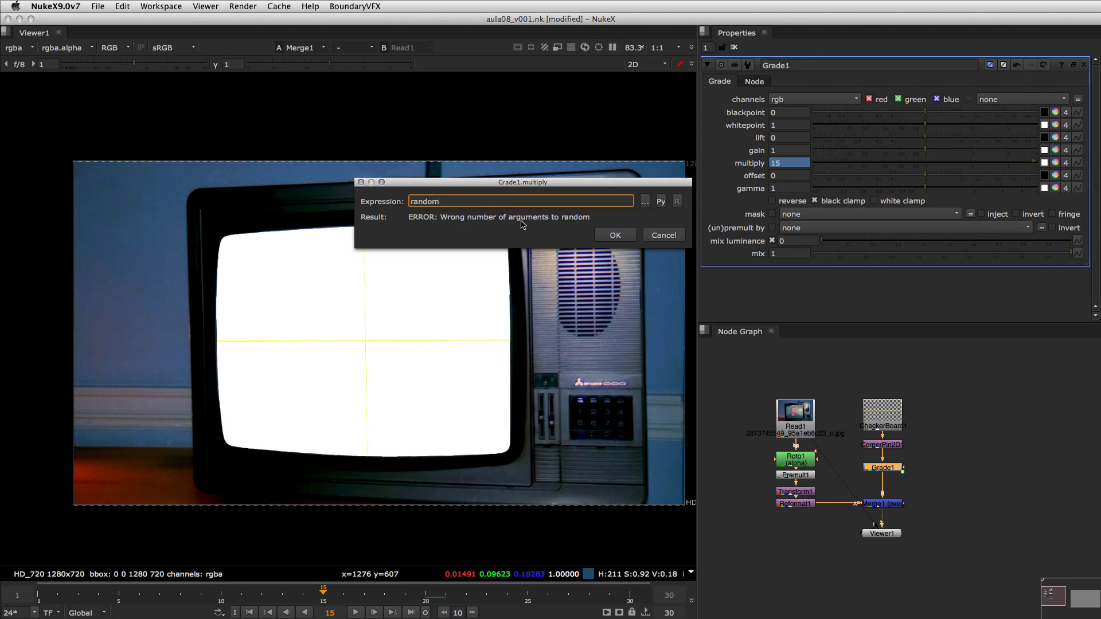
pyautogui.write('()')
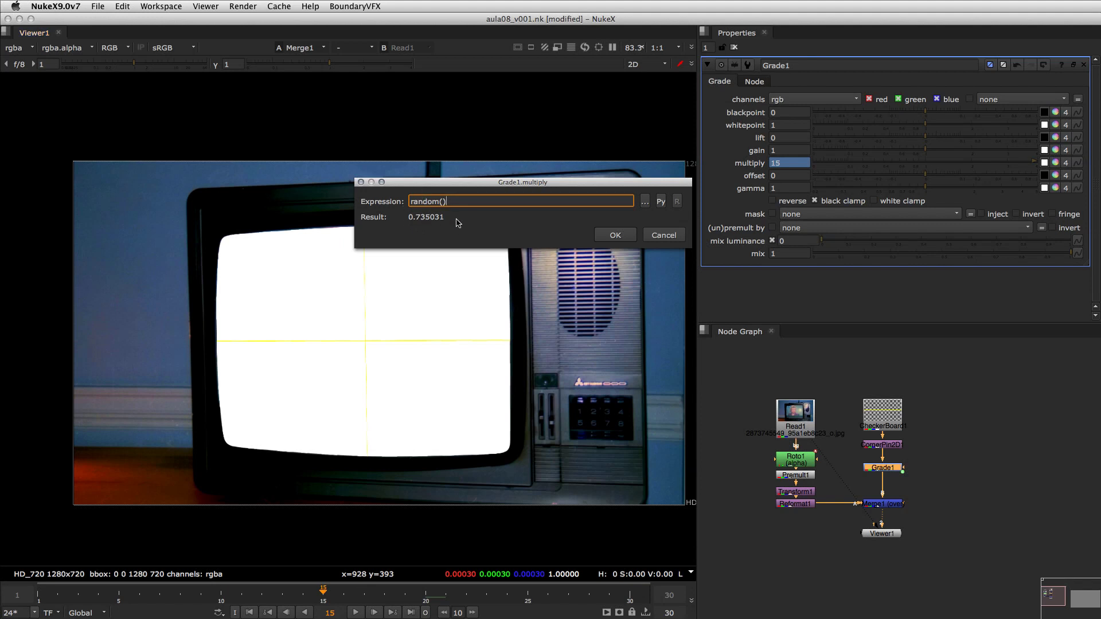
pyautogui.click(614, 235)
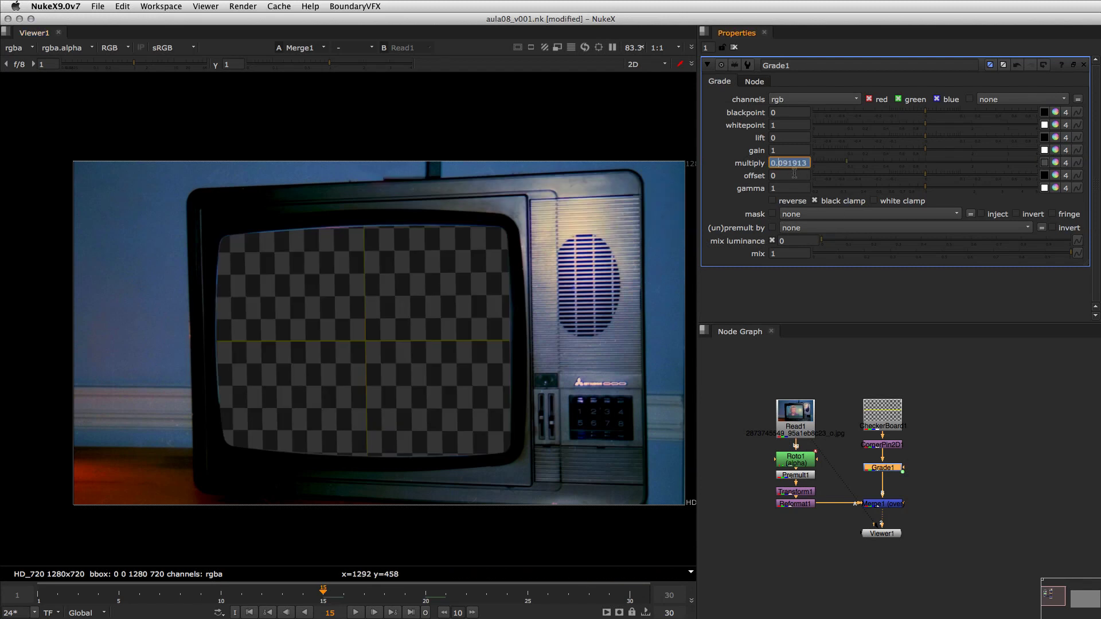
pyautogui.press('l')
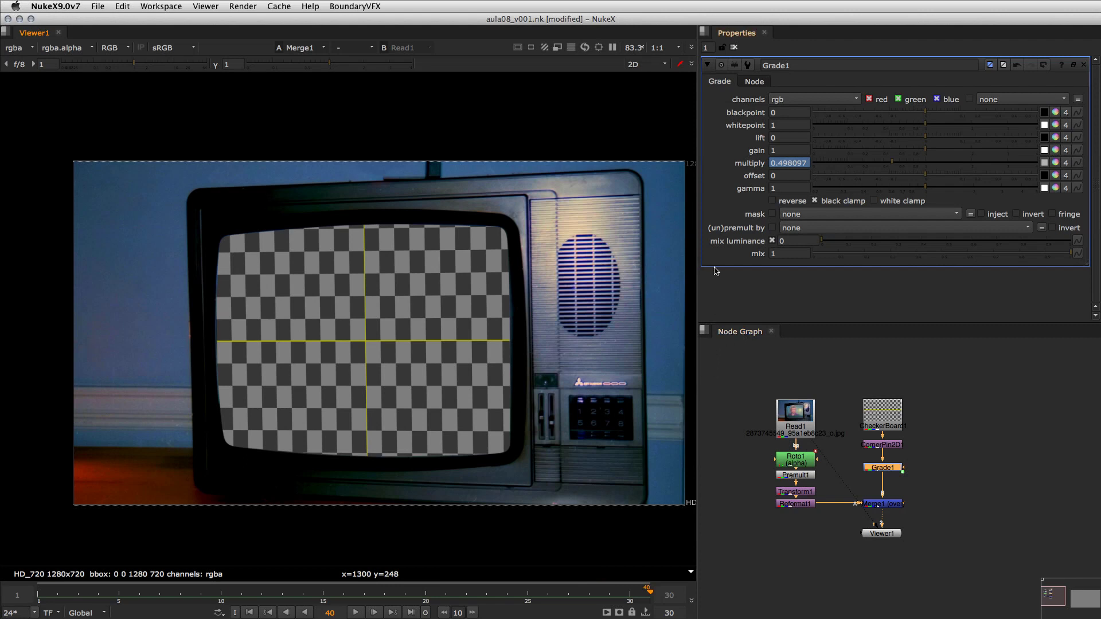
# Step: Open the Curve Editor beside the Node Graph, enlarge its pane, and display the Grade's multiply r curve
pyautogui.click(704, 331)
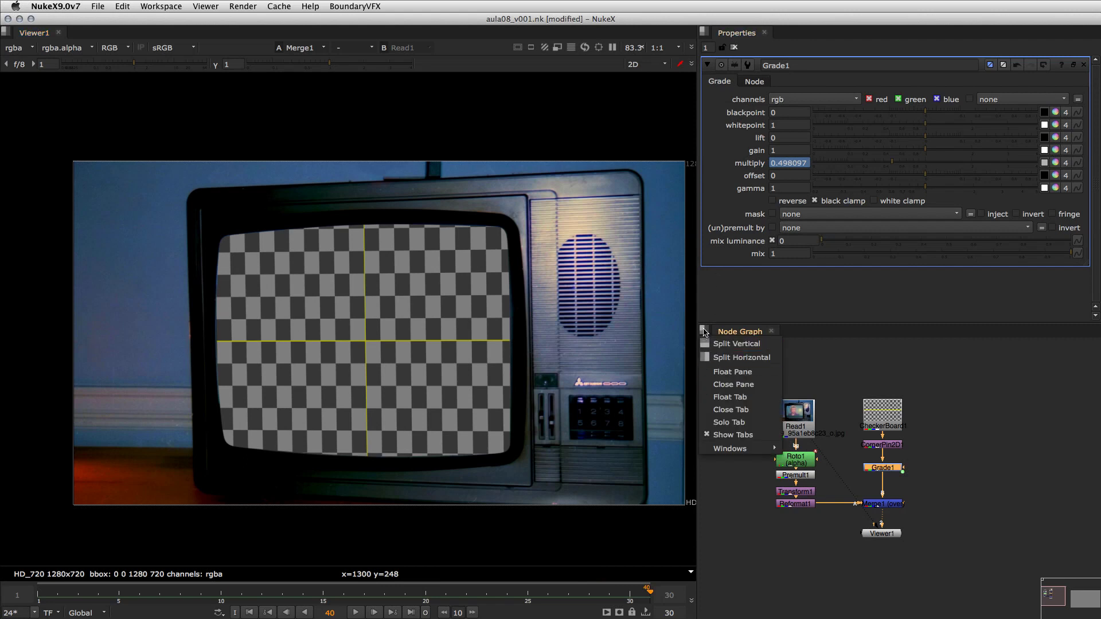
pyautogui.moveTo(730, 448)
pyautogui.click(808, 475)
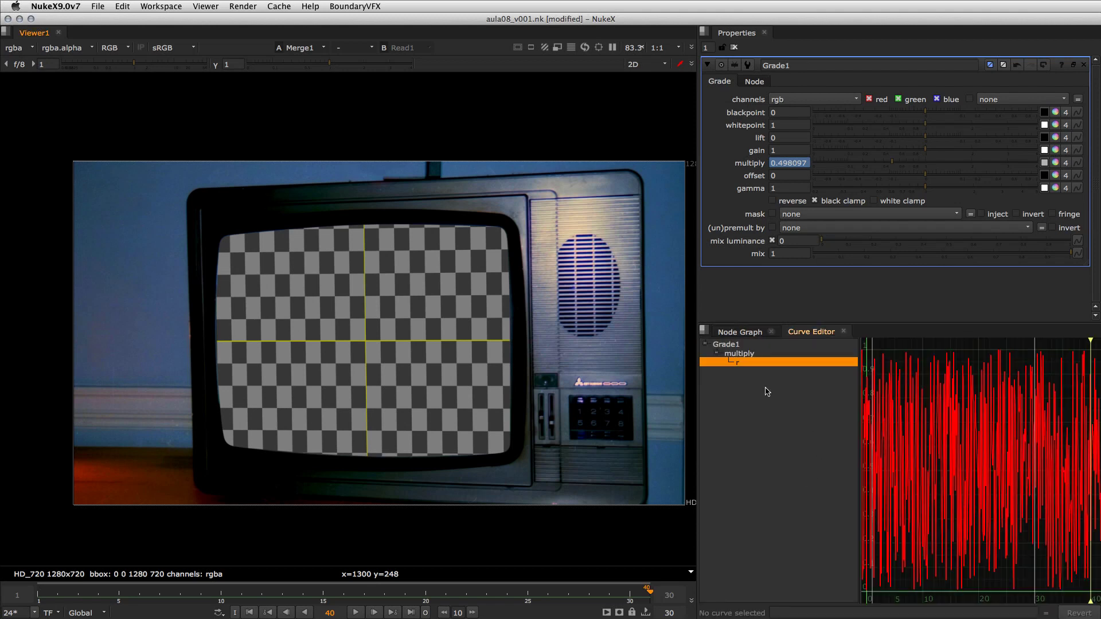
pyautogui.moveTo(698, 321); pyautogui.dragTo(553, 300)
pyautogui.moveTo(473, 300); pyautogui.dragTo(407, 301)
pyautogui.click(497, 474)
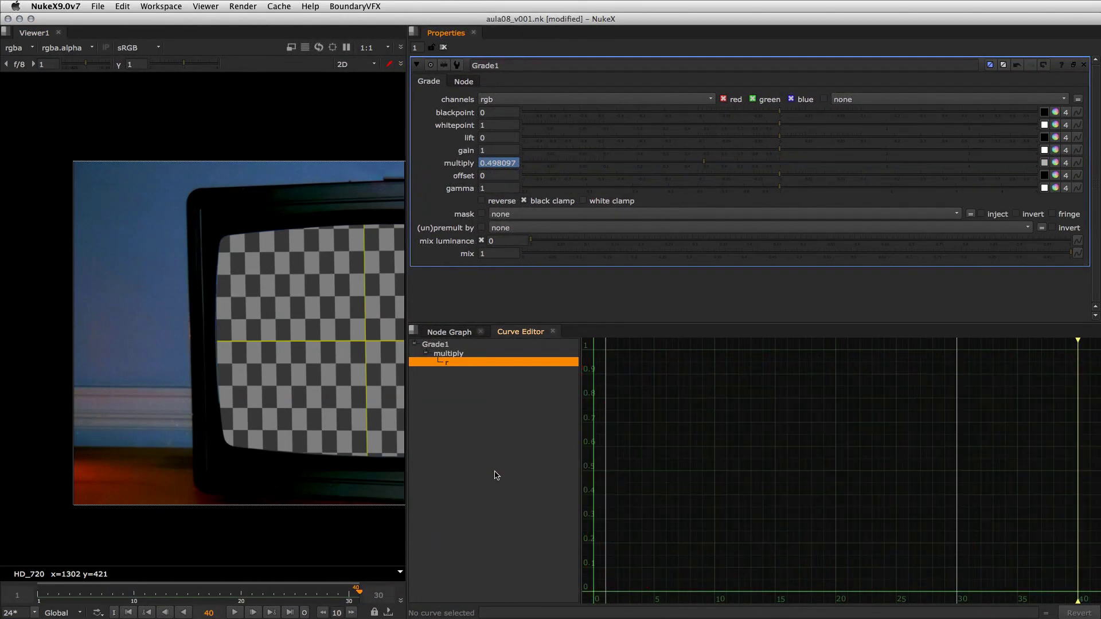
pyautogui.click(447, 360)
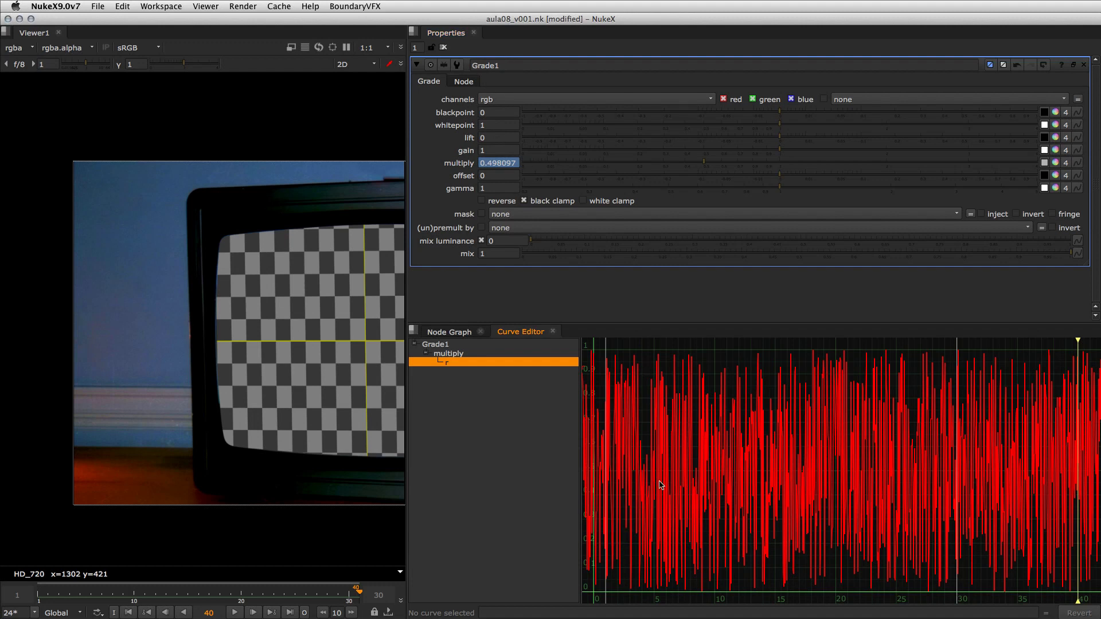
# Step: Examine the random() curve across the frame range while playing the sequence forward and backward
pyautogui.moveTo(735, 478); pyautogui.dragTo(754, 489, button='middle')
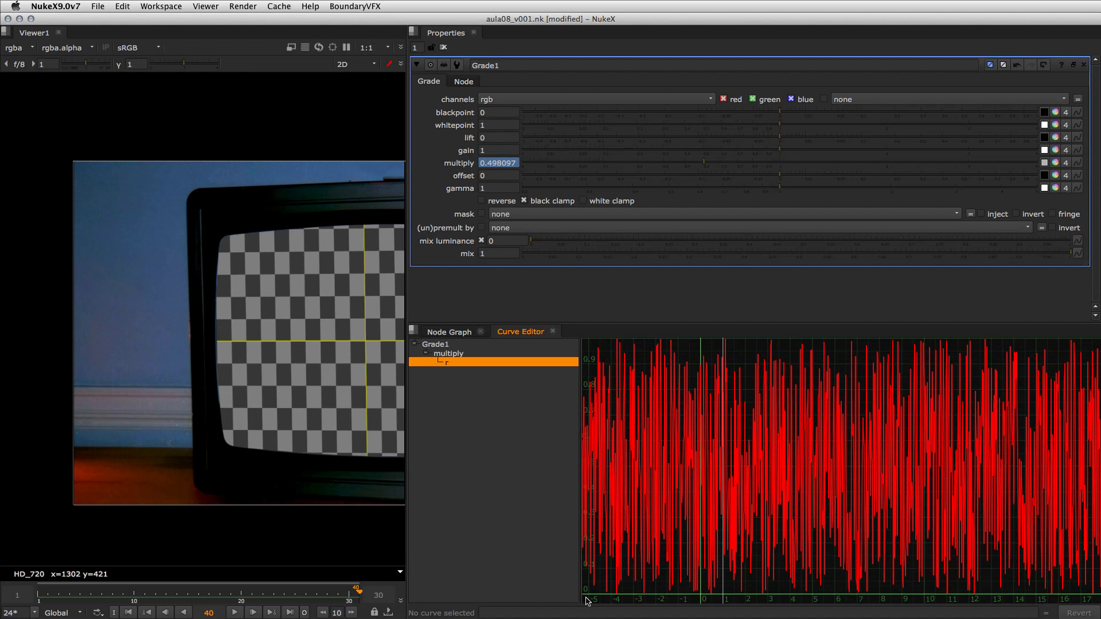
pyautogui.press('f')
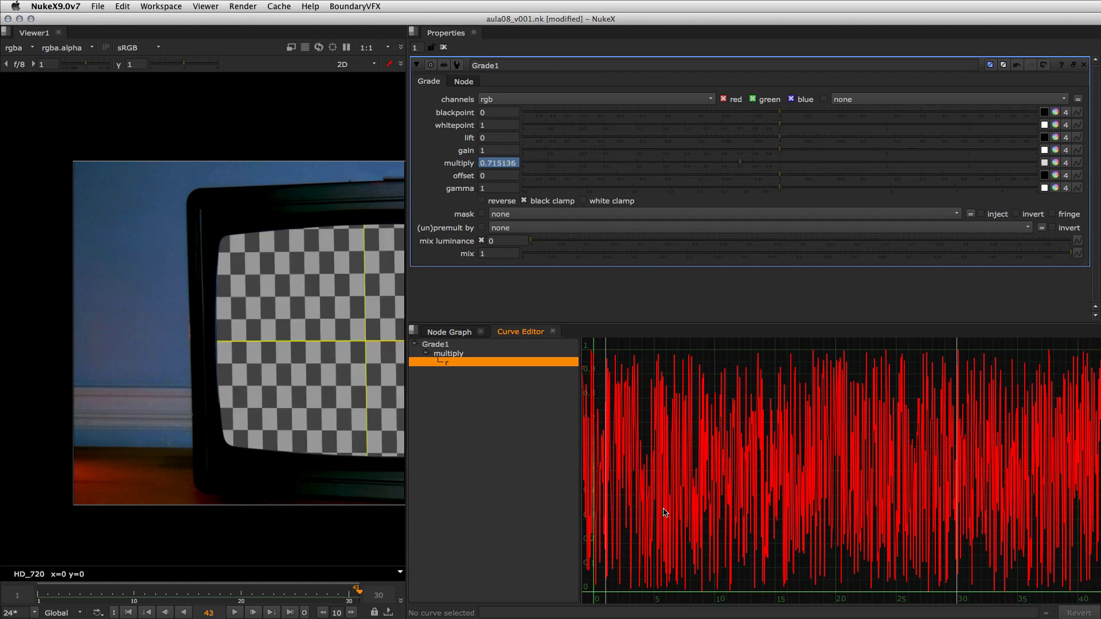
pyautogui.moveTo(1007, 511); pyautogui.dragTo(786, 511, button='middle')
pyautogui.press('l')
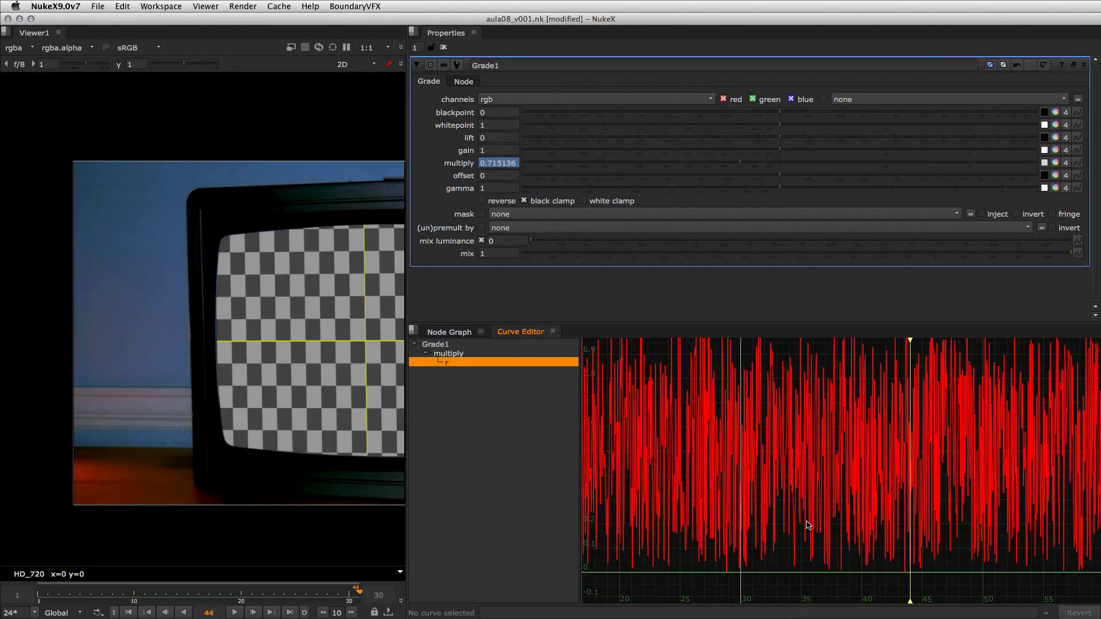
pyautogui.press('j')
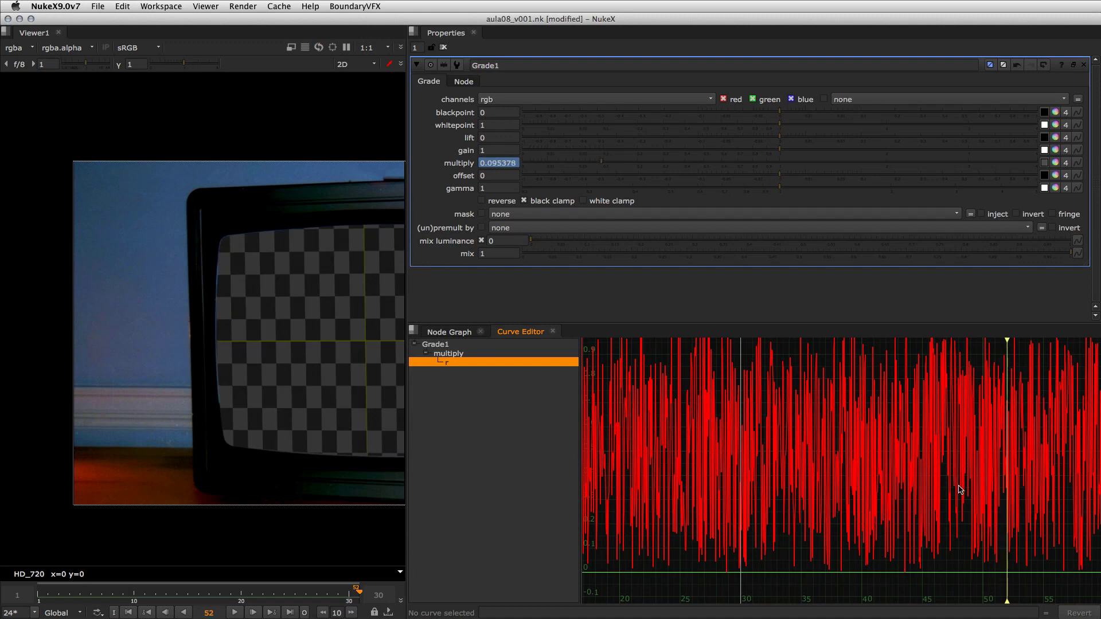
pyautogui.press('k')
# Step: Step back and forth between frames 40 and 41 to compare the multiply value on each frame
pyautogui.click(884, 339)
pyautogui.press('Left')
pyautogui.press('Right')
pyautogui.press('Left')
pyautogui.press('Right')
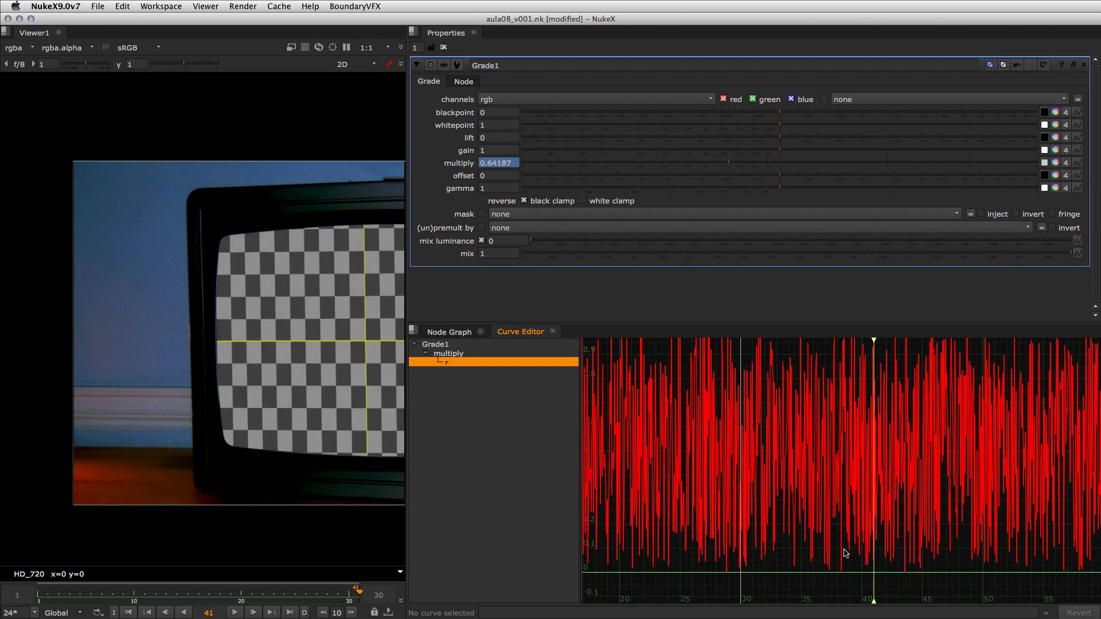
pyautogui.press('Left')
pyautogui.press('Right')
pyautogui.press('Left')
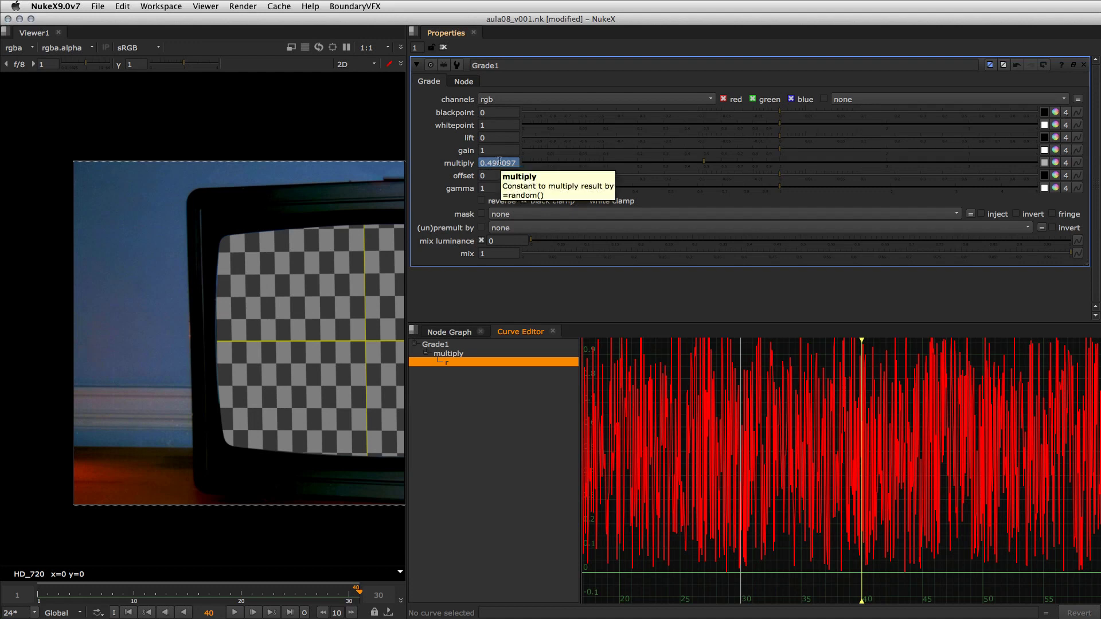
# Step: Bring the TV screen into view and change the Grade's multiply expression to random(frame)
pyautogui.moveTo(377, 360); pyautogui.dragTo(224, 349, button='middle')
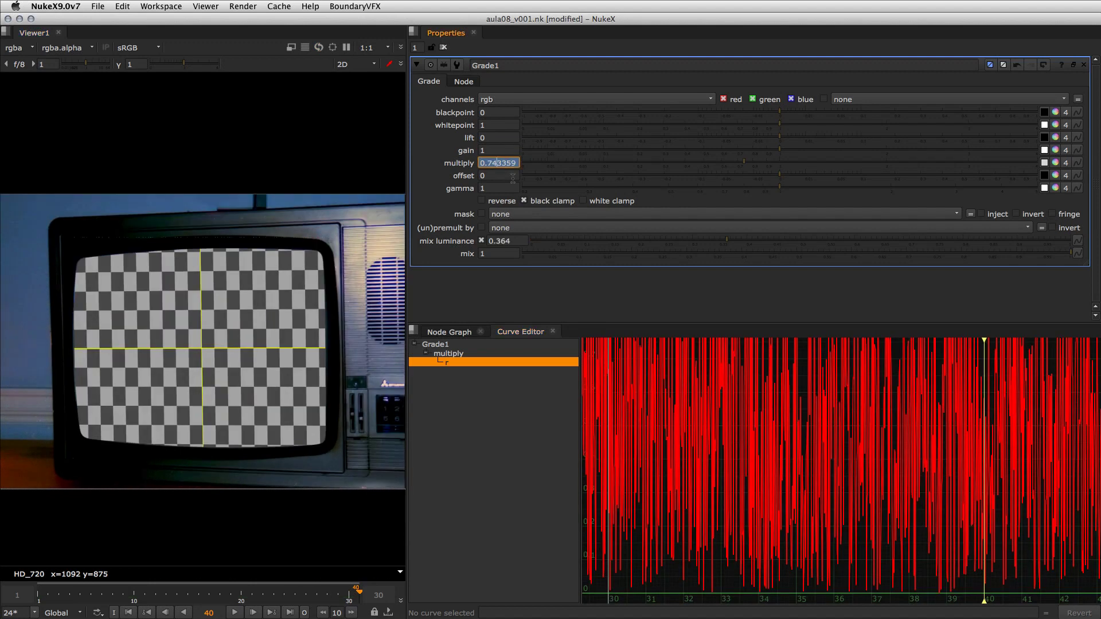
pyautogui.press('=')
pyautogui.click(609, 180)
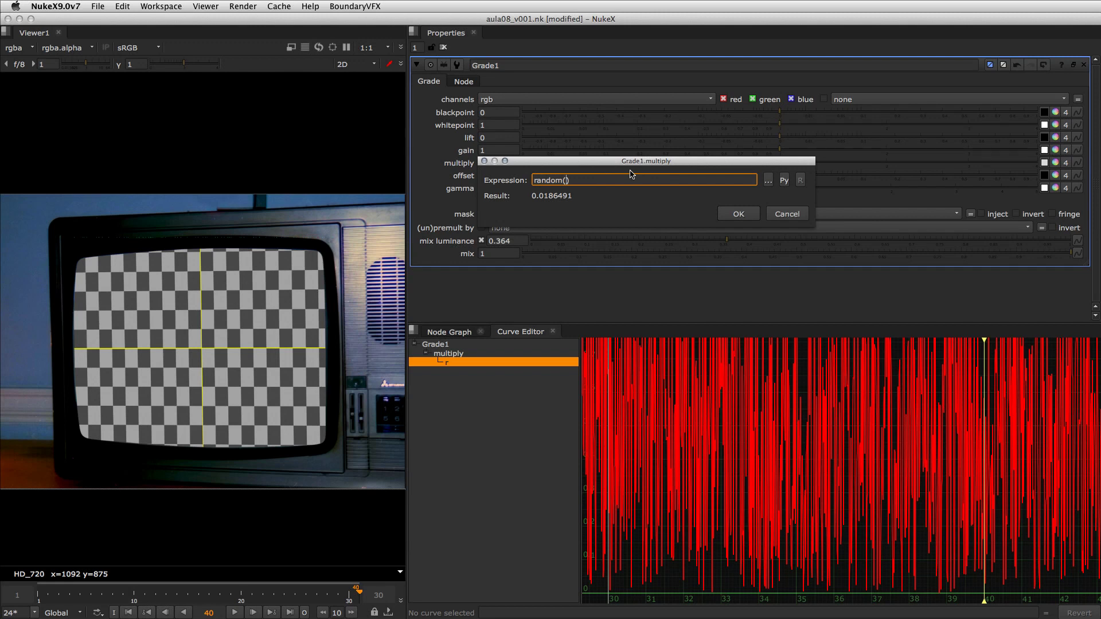
pyautogui.write('frame')
pyautogui.click(728, 213)
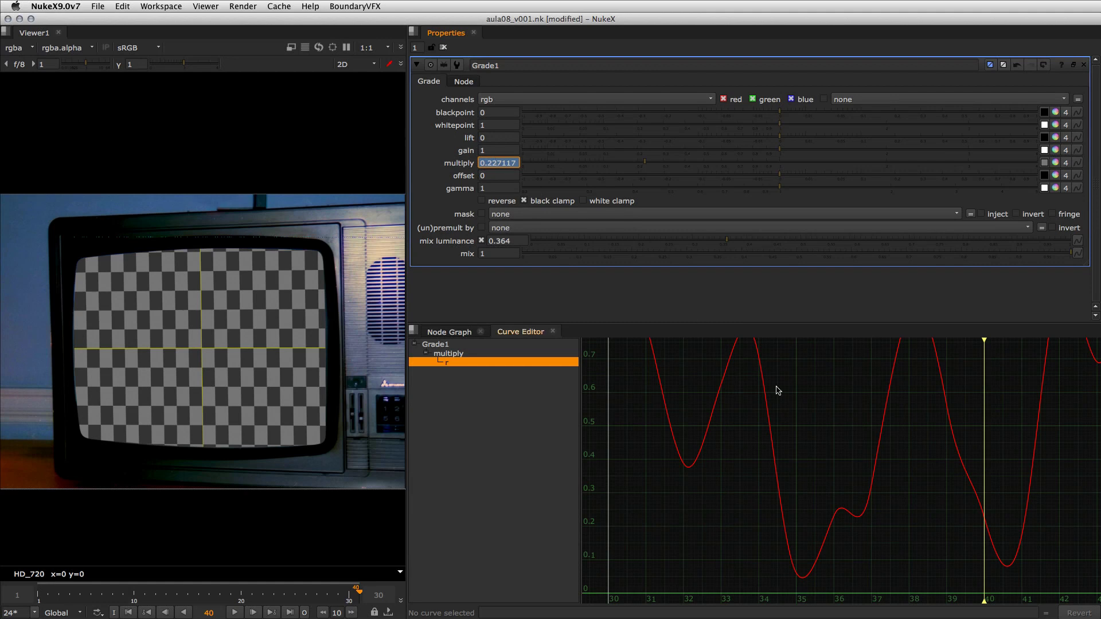
# Step: Select the multiply curve and try random(1) as its expression in the Curve Editor
pyautogui.keyDown('alt'); pyautogui.moveTo(868, 467); pyautogui.dragTo(717, 562, button='middle'); pyautogui.keyUp('alt')
pyautogui.click(749, 453)
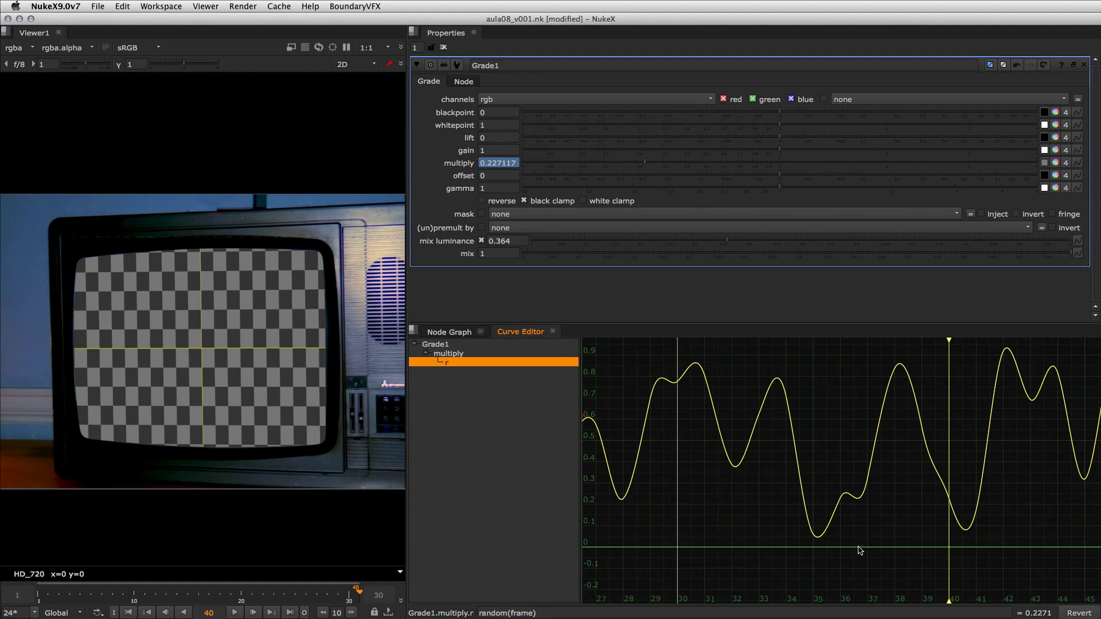
pyautogui.click(548, 612)
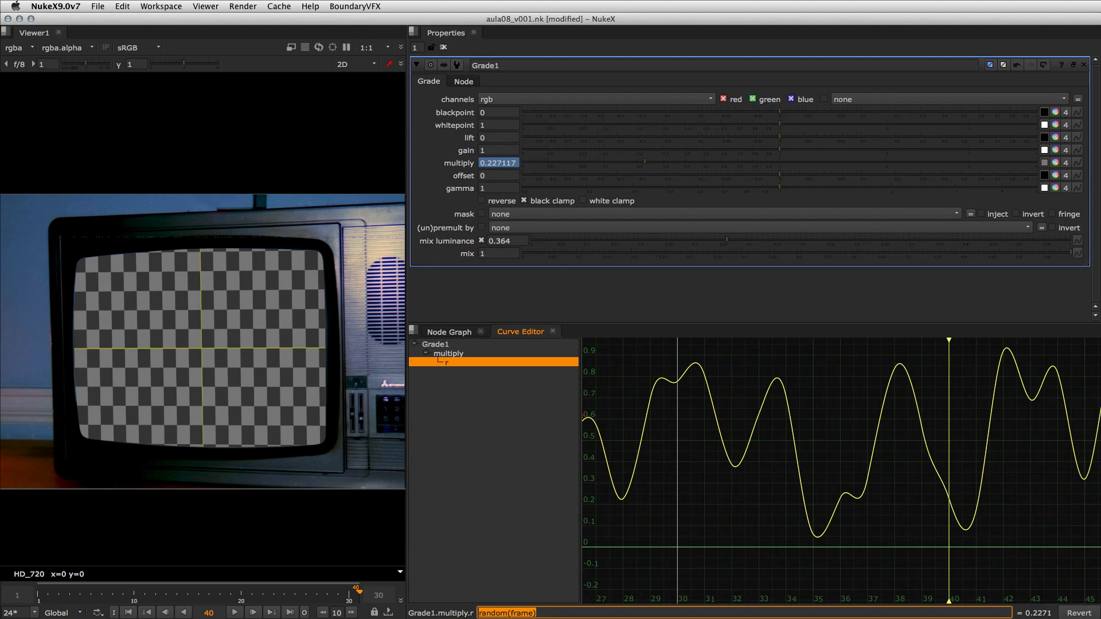
pyautogui.press('Return')
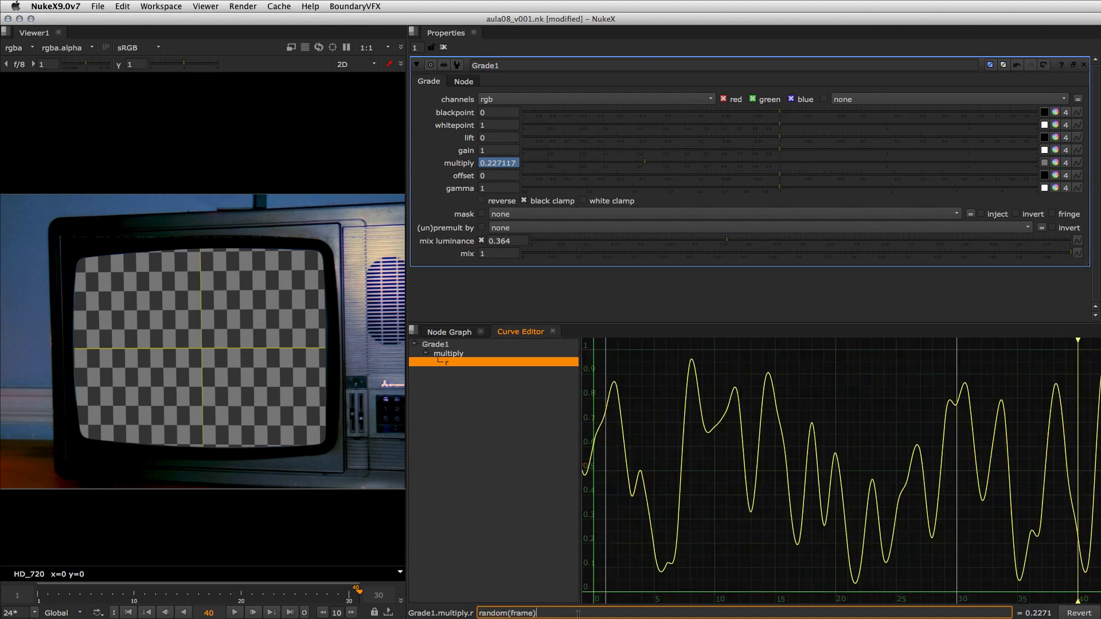
pyautogui.press('BackSpace')
pyautogui.press('BackSpace')
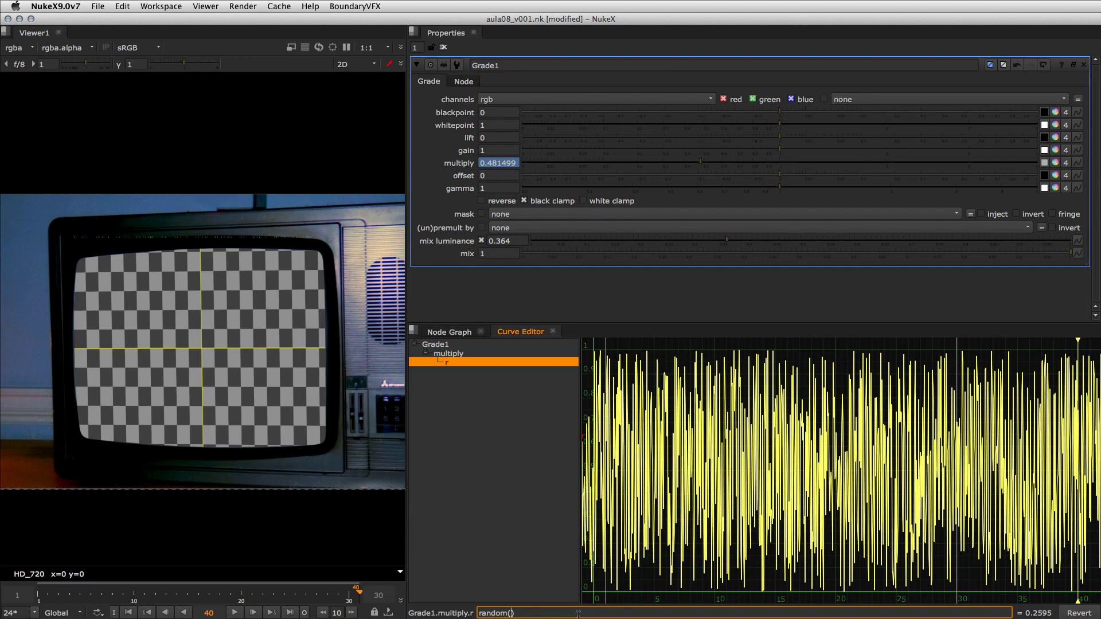
pyautogui.write('1')
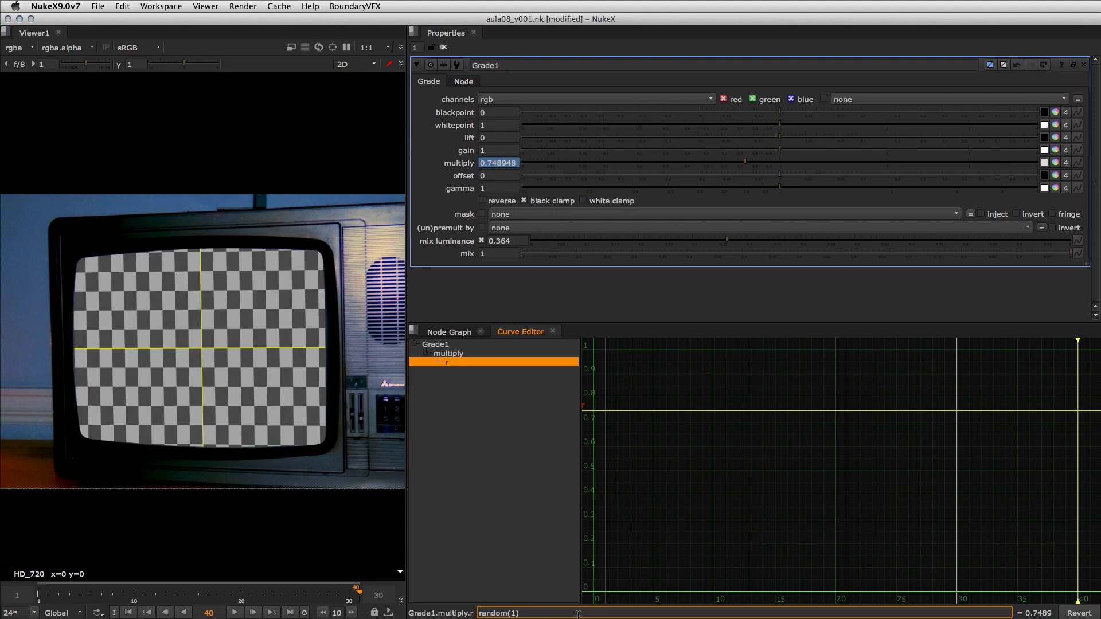
# Step: Change the multiply curve's expression to random(x) and play the sequence from frame 3
pyautogui.press('BackSpace')
pyautogui.write('frame')
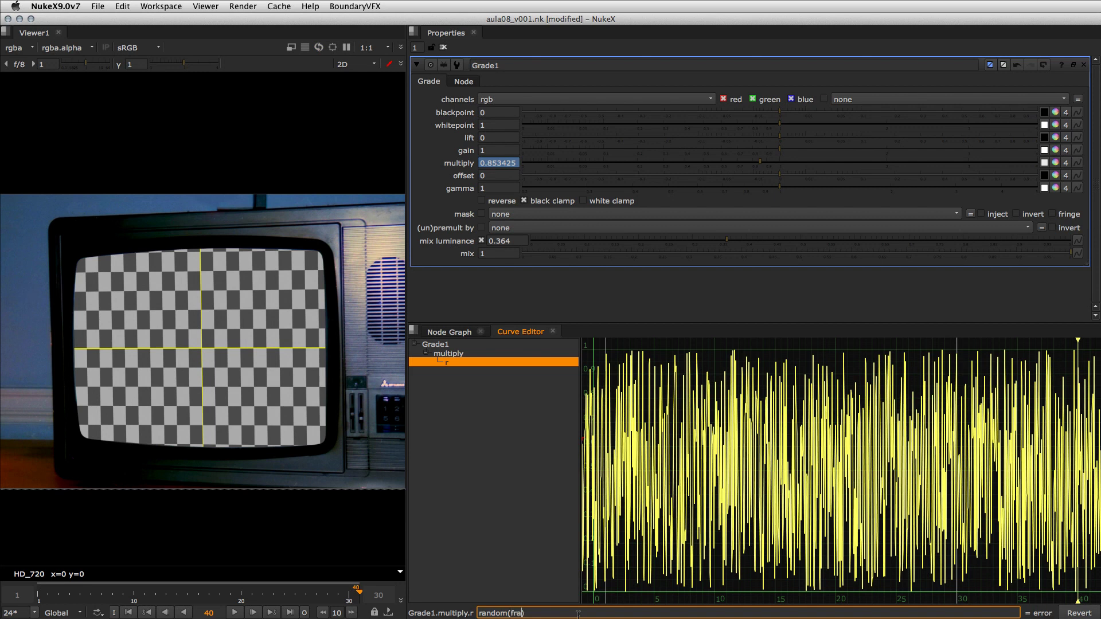
pyautogui.press('BackSpace')
pyautogui.press('BackSpace')
pyautogui.press('BackSpace')
pyautogui.press('BackSpace')
pyautogui.press('BackSpace')
pyautogui.write('x')
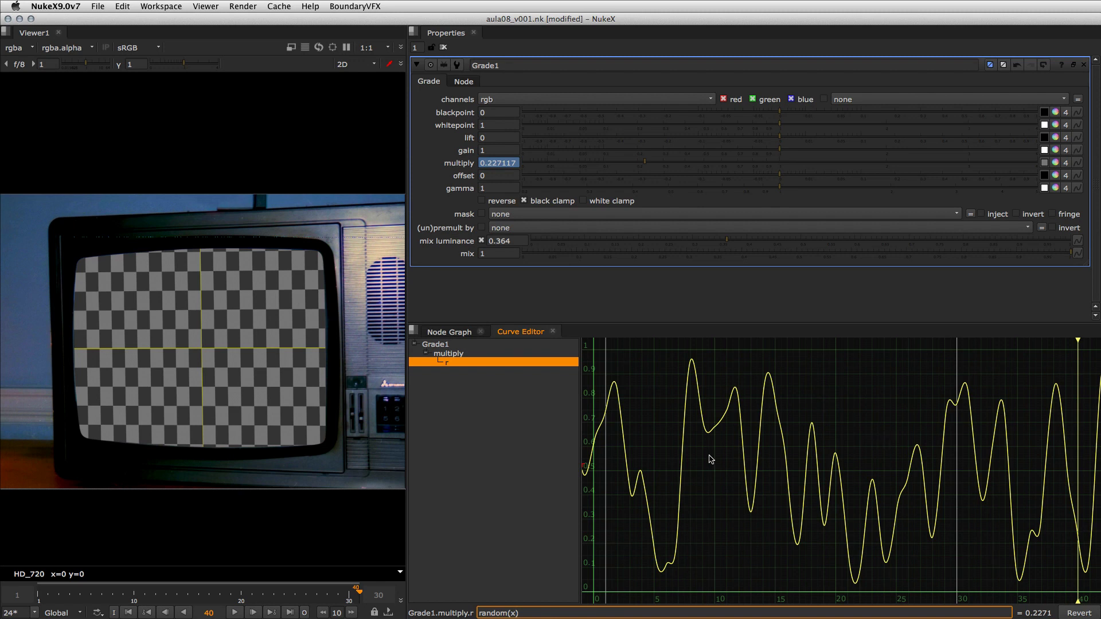
pyautogui.moveTo(38, 597); pyautogui.dragTo(60, 597)
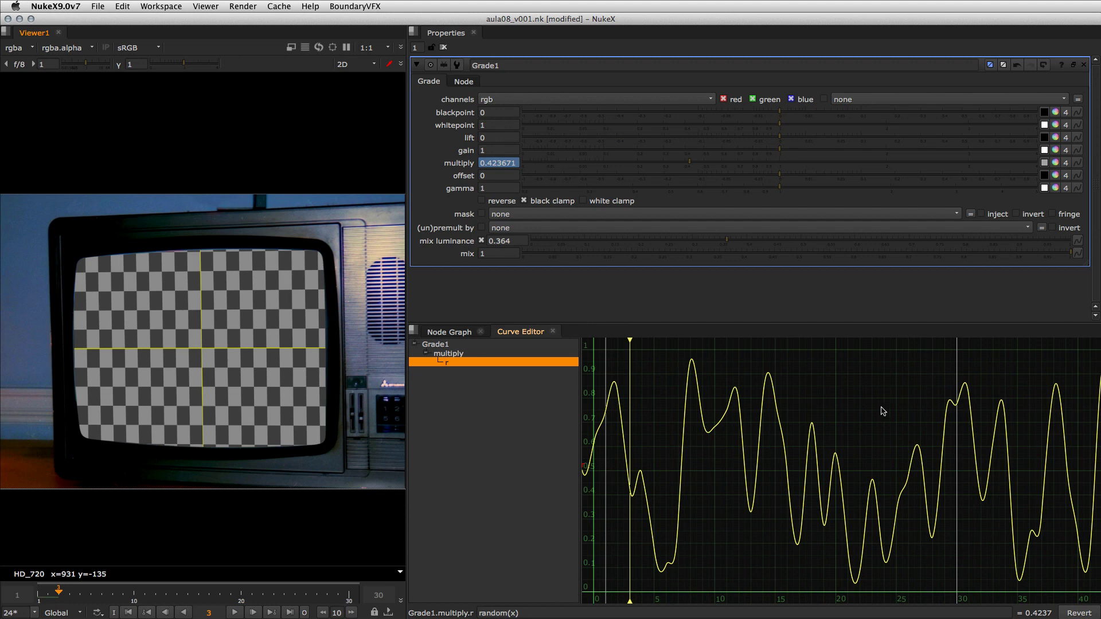
pyautogui.press('l')
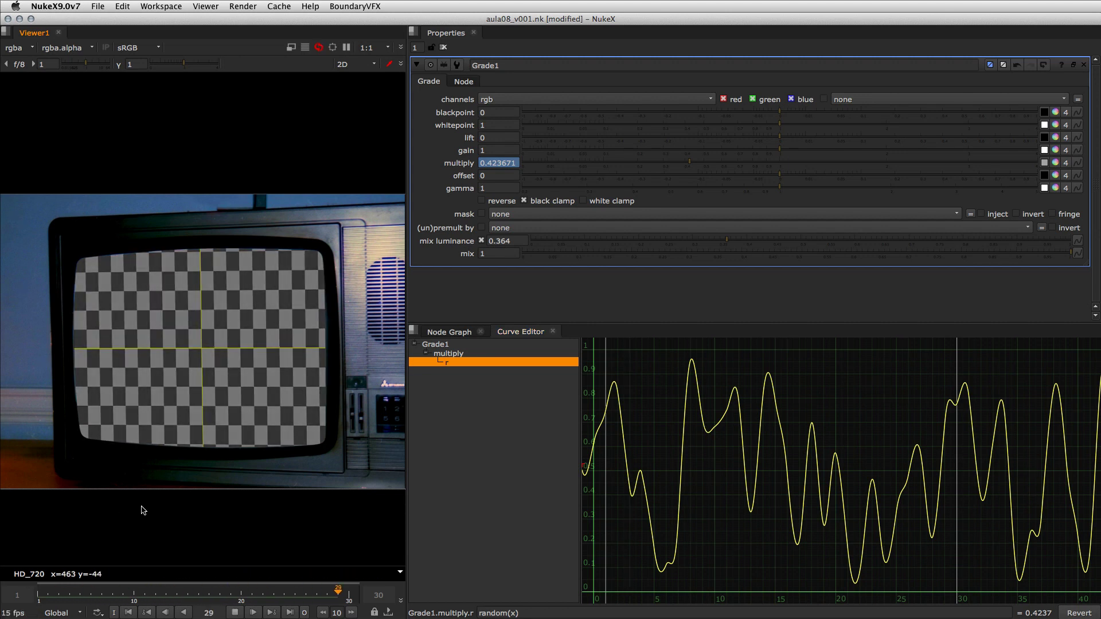
# Step: Reselect the multiply curve and slow its variation with random(x/2), followed by random(x/10)
pyautogui.click(513, 536)
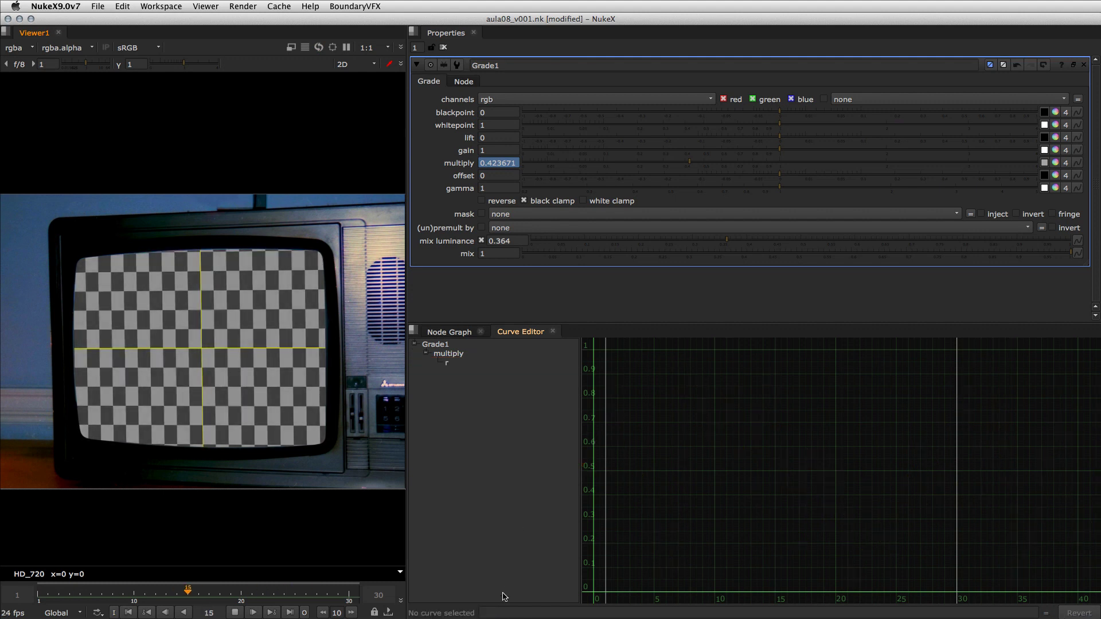
pyautogui.click(453, 364)
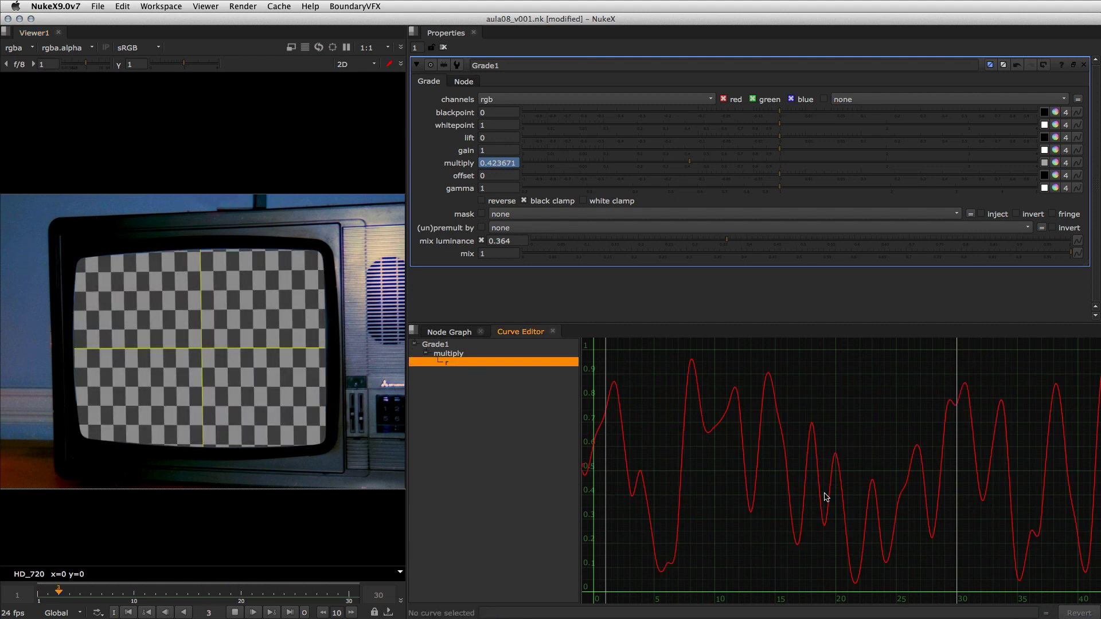
pyautogui.click(946, 420)
pyautogui.click(537, 611)
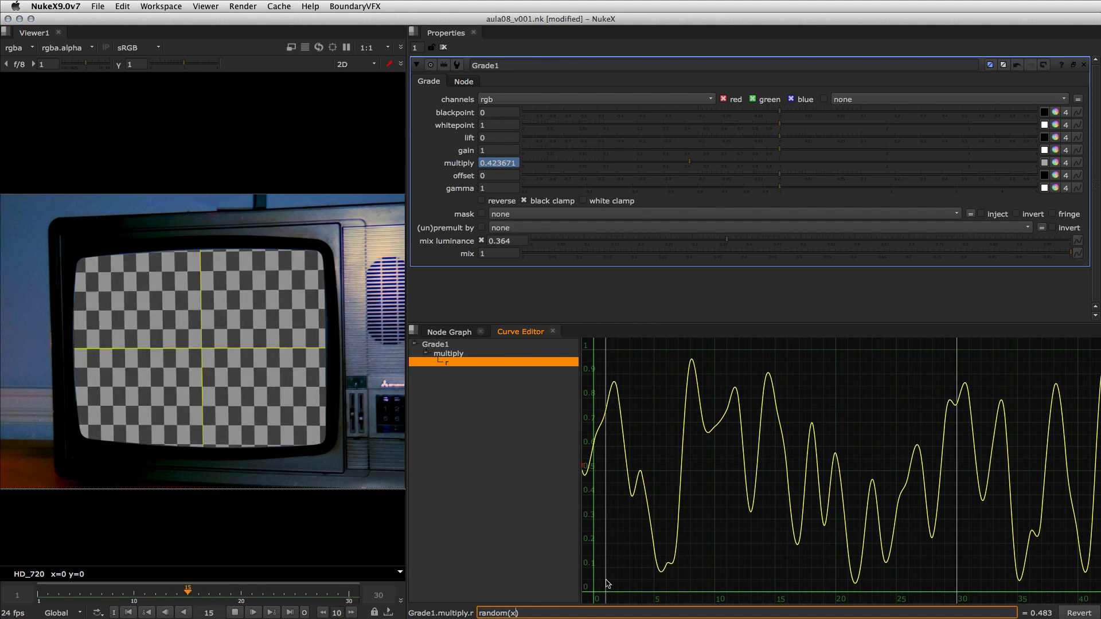
pyautogui.write('/2')
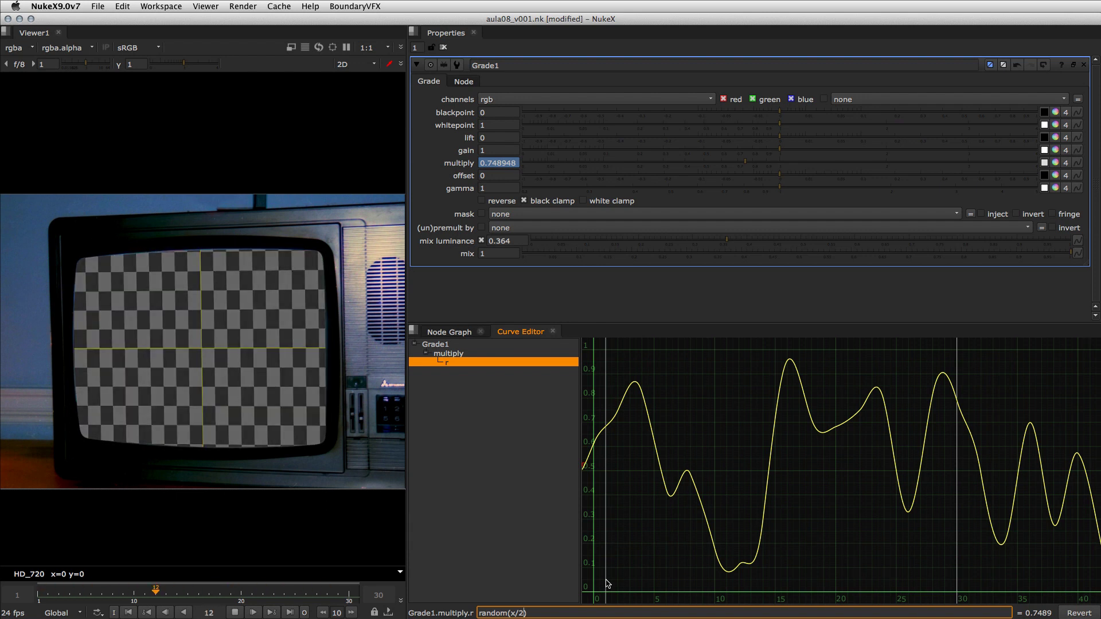
pyautogui.press('BackSpace')
pyautogui.write('10')
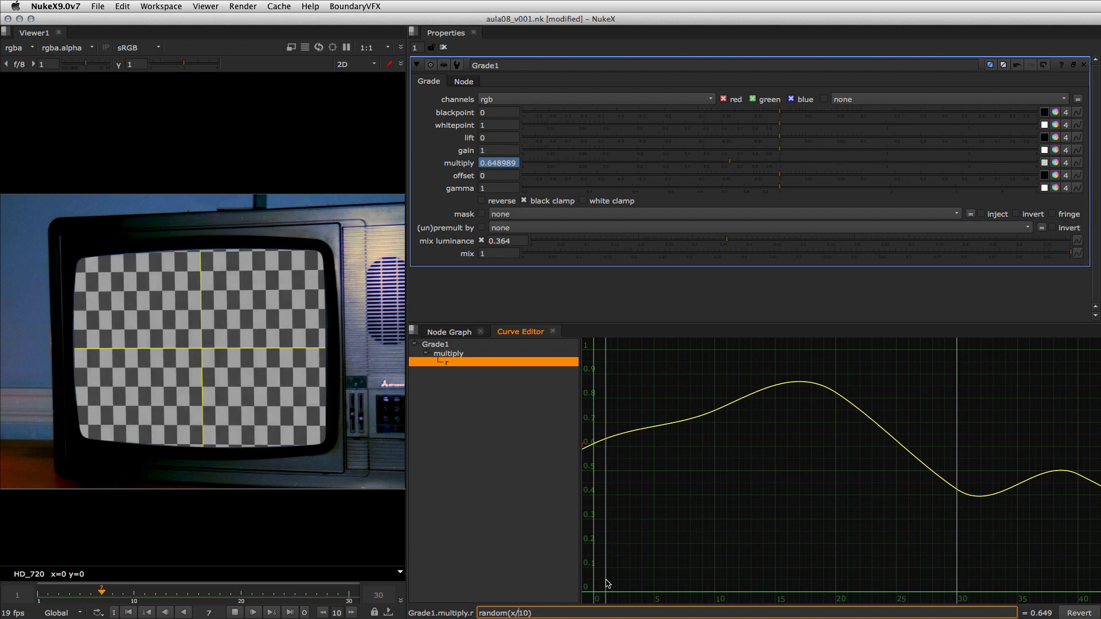
# Step: Try random(x*10) as the multiply expression, and restore the division to get random(x/10)
pyautogui.press('Left')
pyautogui.press('Left')
pyautogui.press('BackSpace')
pyautogui.write('*')
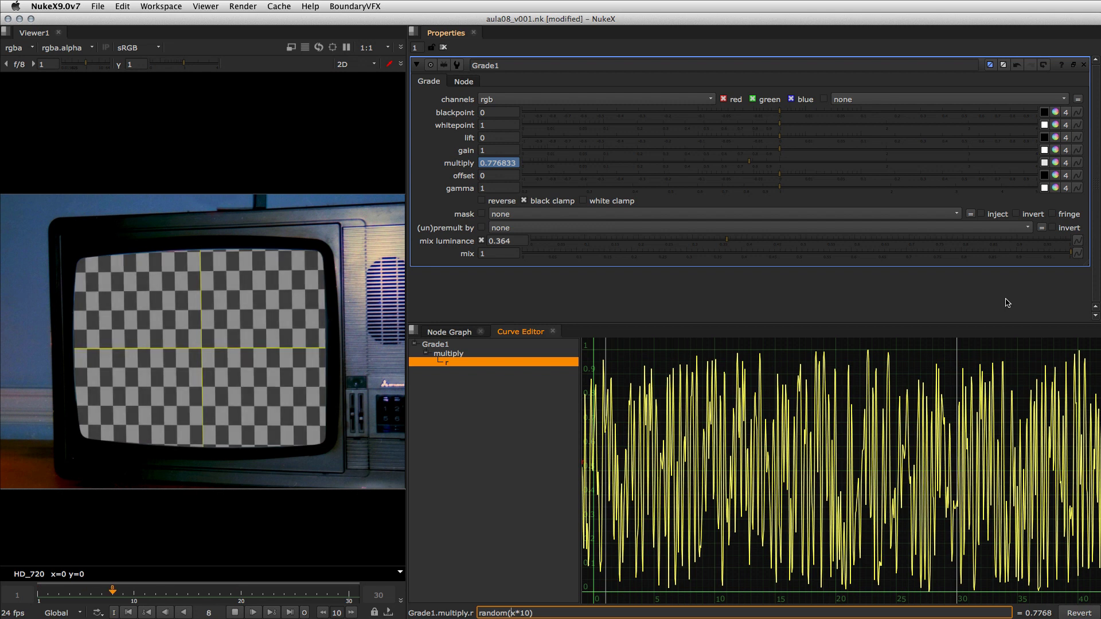
pyautogui.press('Right')
pyautogui.press('Delete')
pyautogui.write('/')
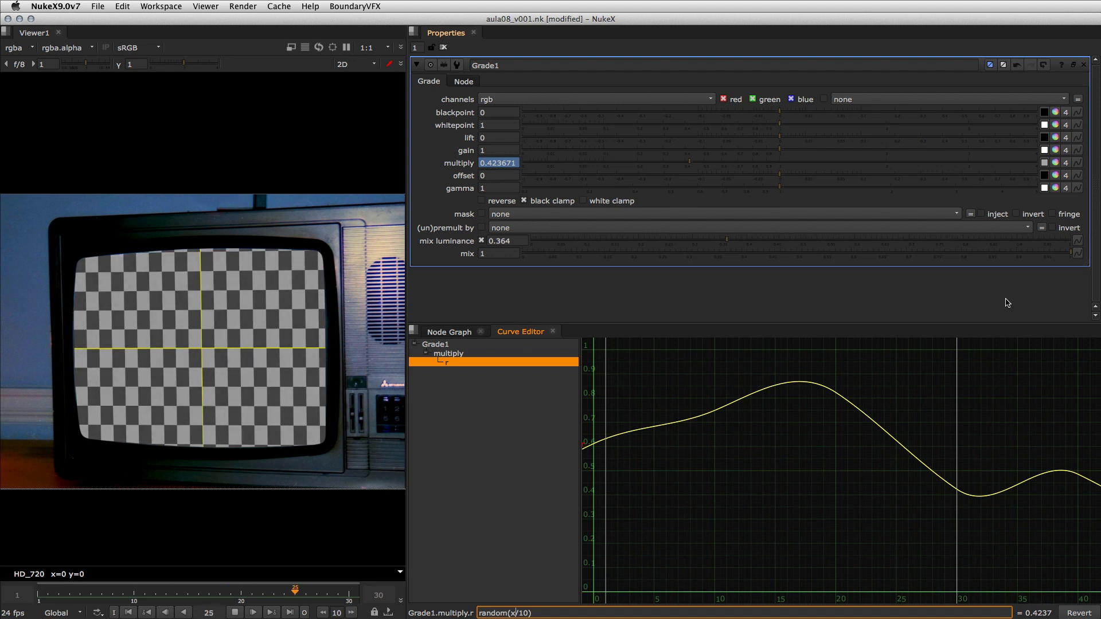
# Step: Speed up the multiply curve's variation by trying *20 in place of /10, and settle on random(x*2)
pyautogui.hotkey('shift', 'Right')
pyautogui.hotkey('shift', 'Right')
pyautogui.hotkey('shift', 'Right')
pyautogui.write('*20')
pyautogui.press('BackSpace')
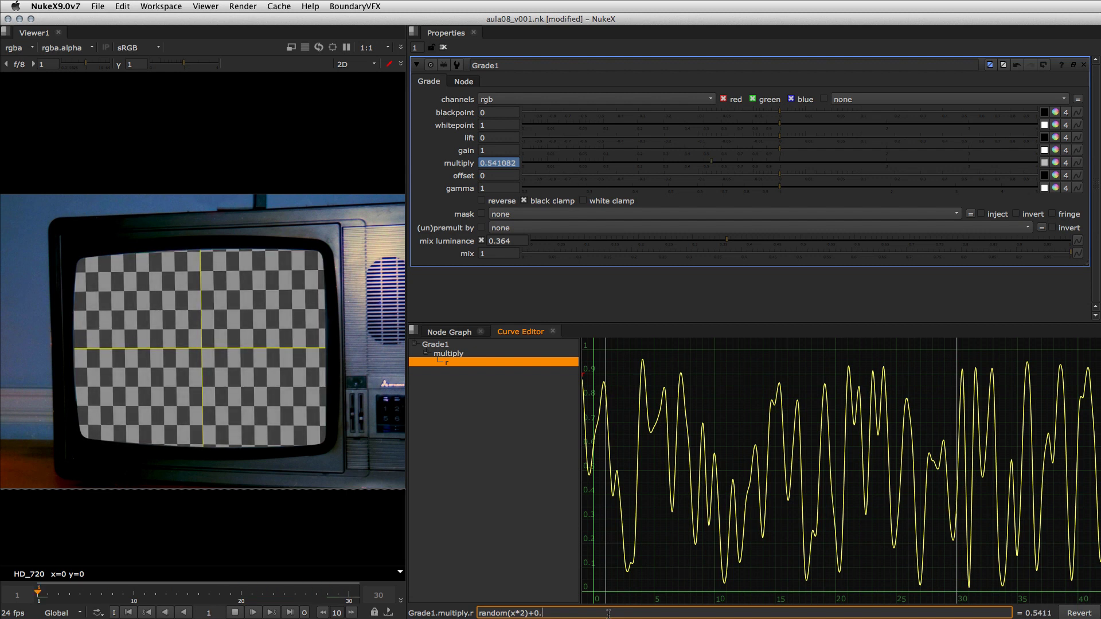
# Step: Add an offset to make the multiply expression random(x*2)+0.3, and frame the whole curve
pyautogui.write('+0.3')
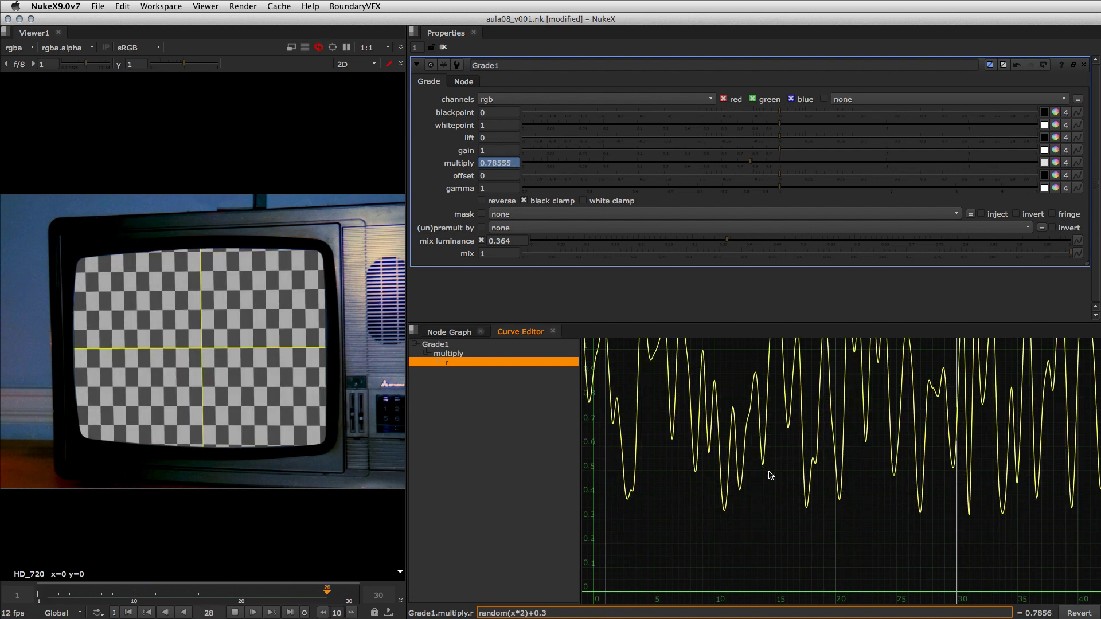
pyautogui.write('f')
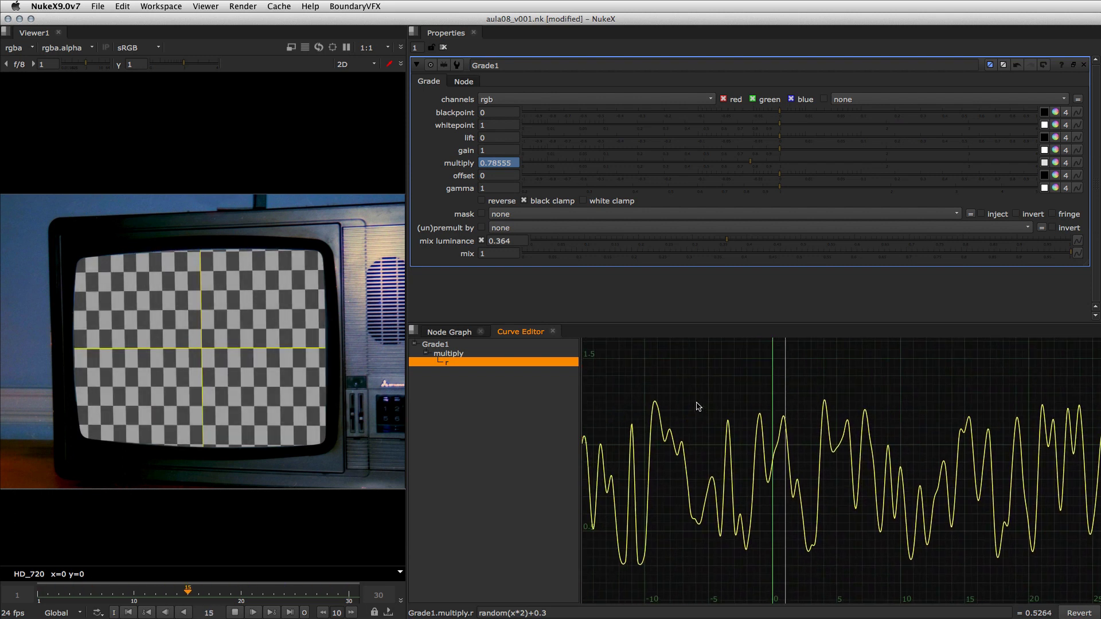
pyautogui.press('f')
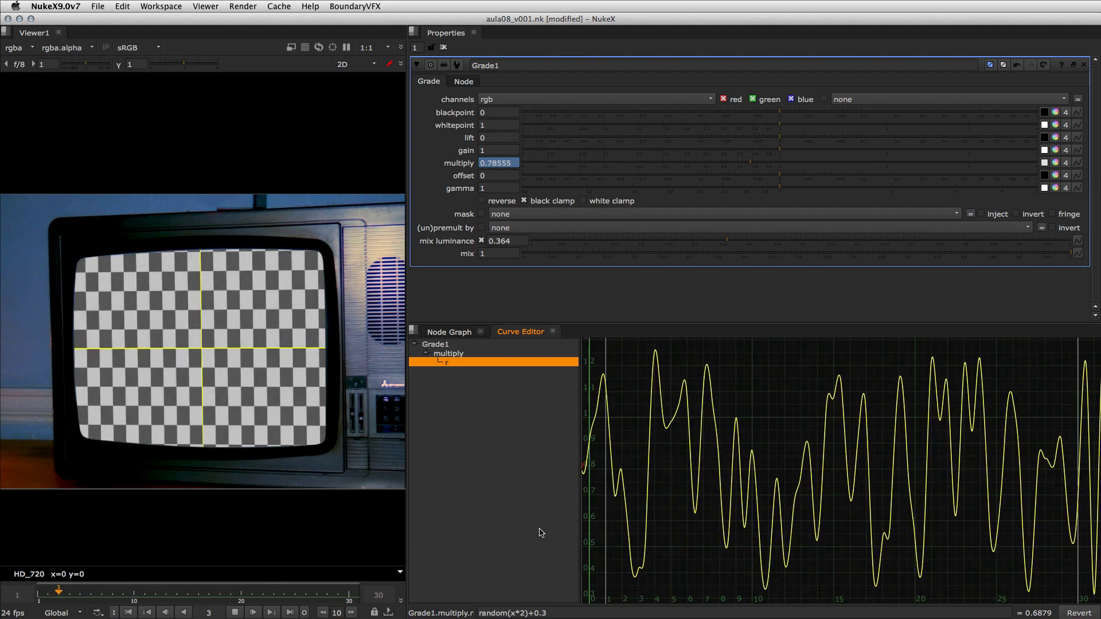
# Step: Try random(x*2)+0.3/2 as the multiply expression, and restore it to random(x*2)+0.3
pyautogui.moveTo(527, 612); pyautogui.dragTo(460, 609)
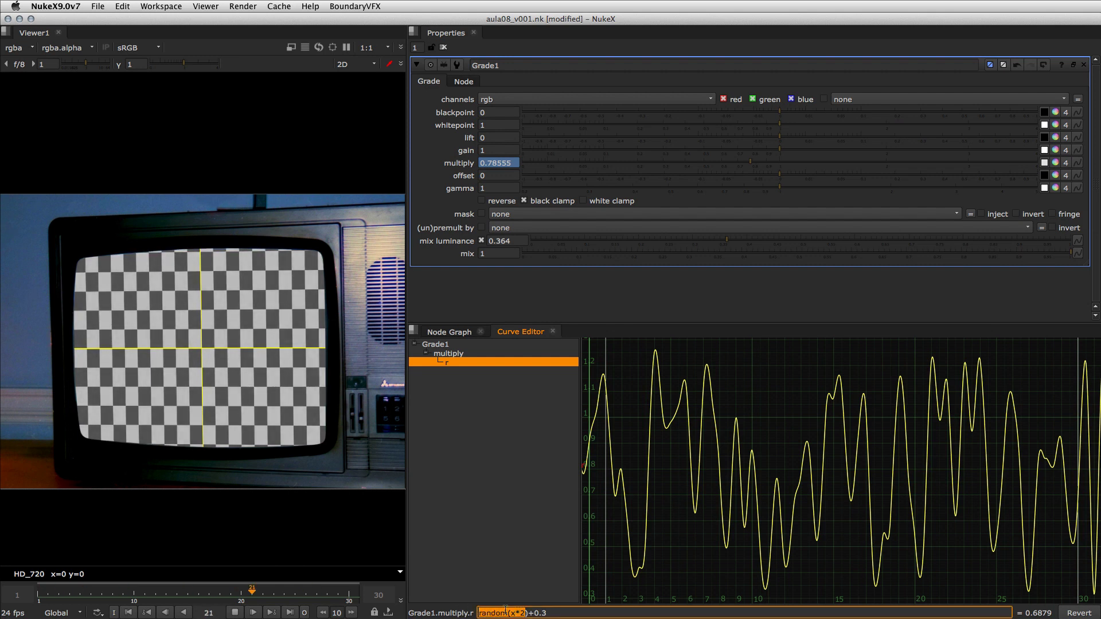
pyautogui.click(553, 610)
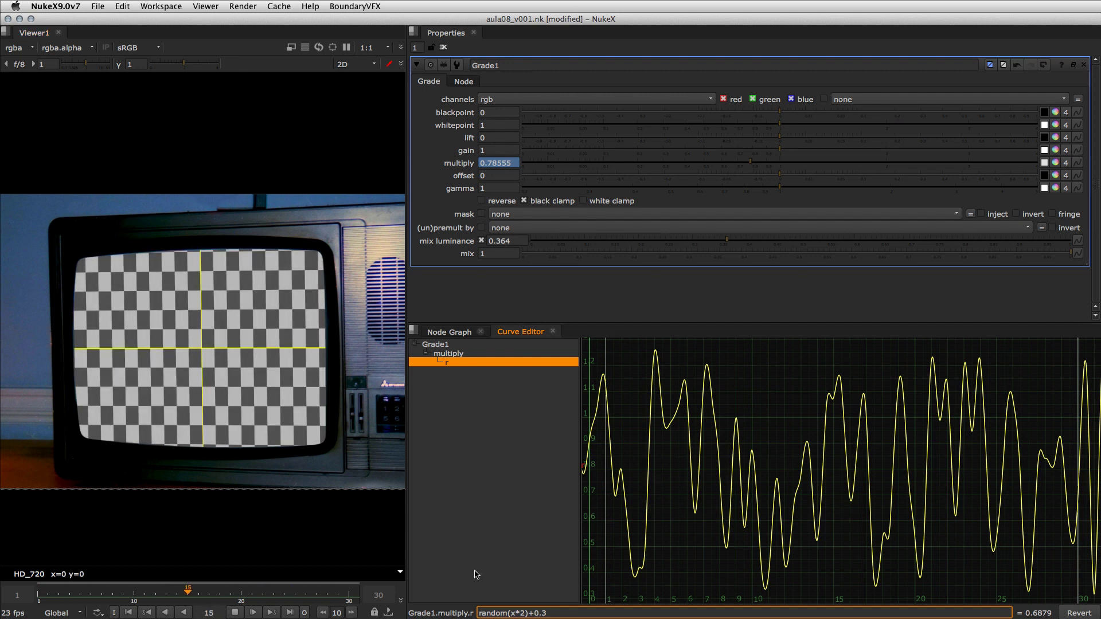
pyautogui.write('/2')
pyautogui.press('Return')
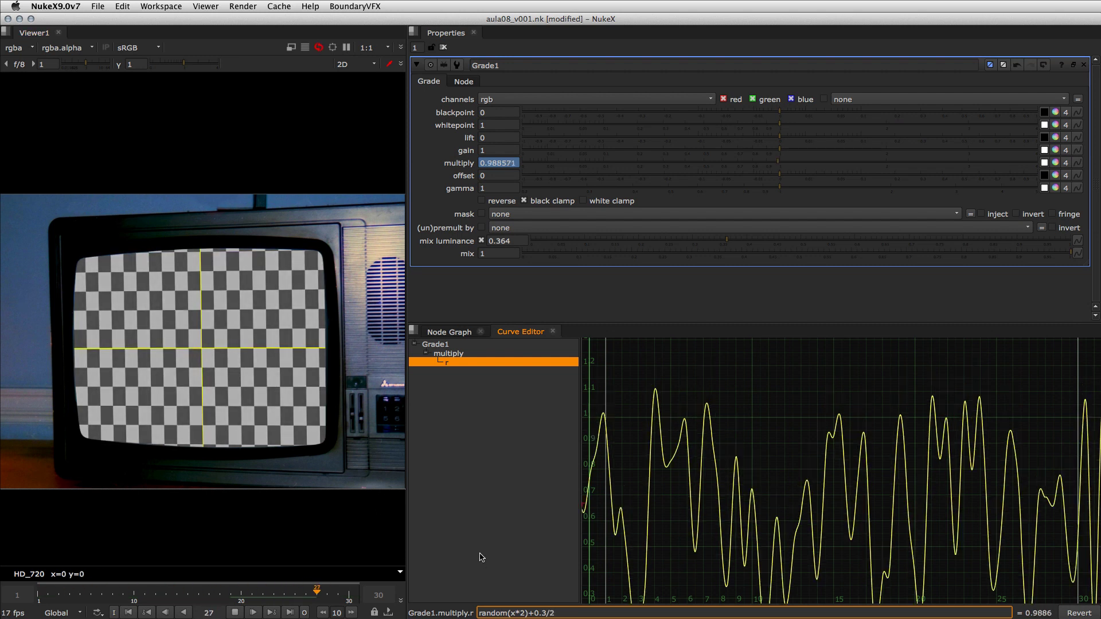
pyautogui.moveTo(527, 613); pyautogui.dragTo(569, 612)
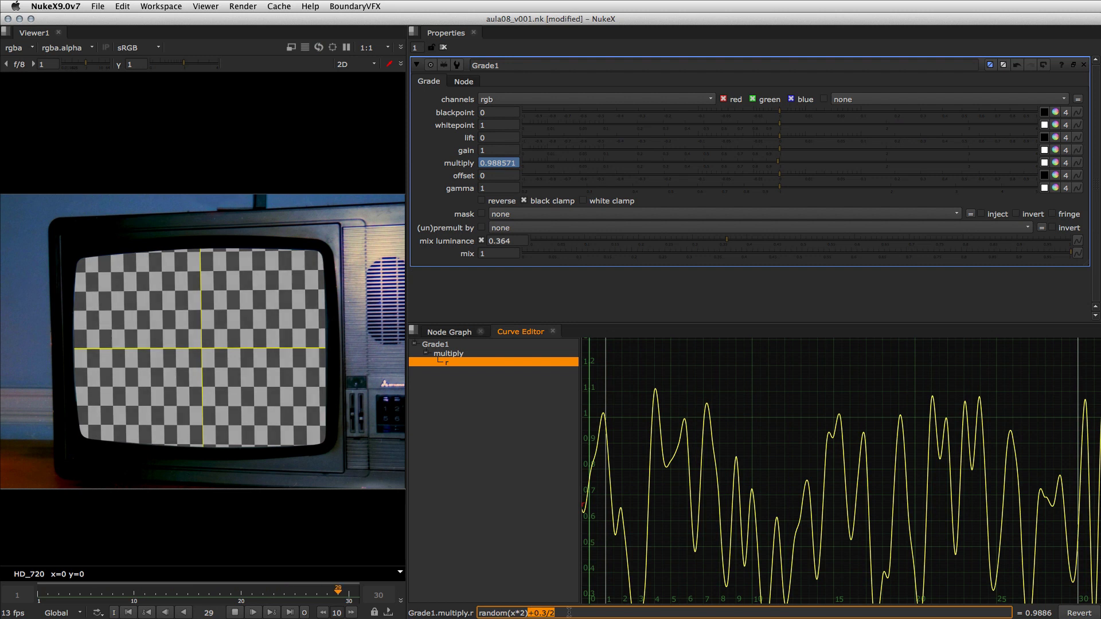
pyautogui.write('+0.3')
pyautogui.press('Return')
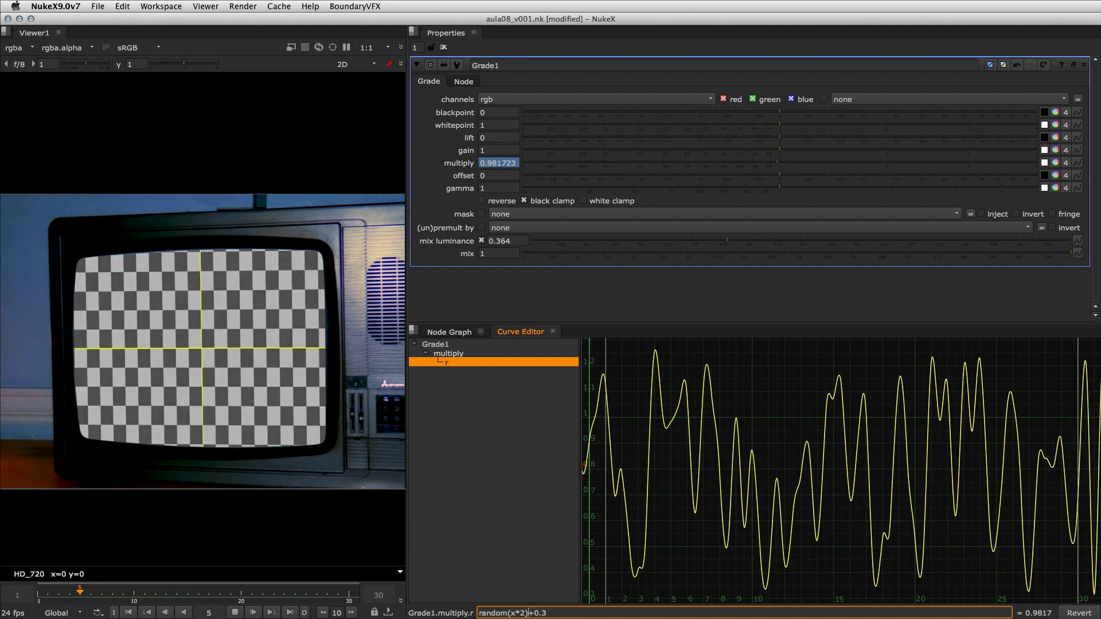
# Step: Halve the random amplitude with random(x*2)/2+0.3 and inspect the multiply curve's range
pyautogui.write('/2')
pyautogui.press('Return')
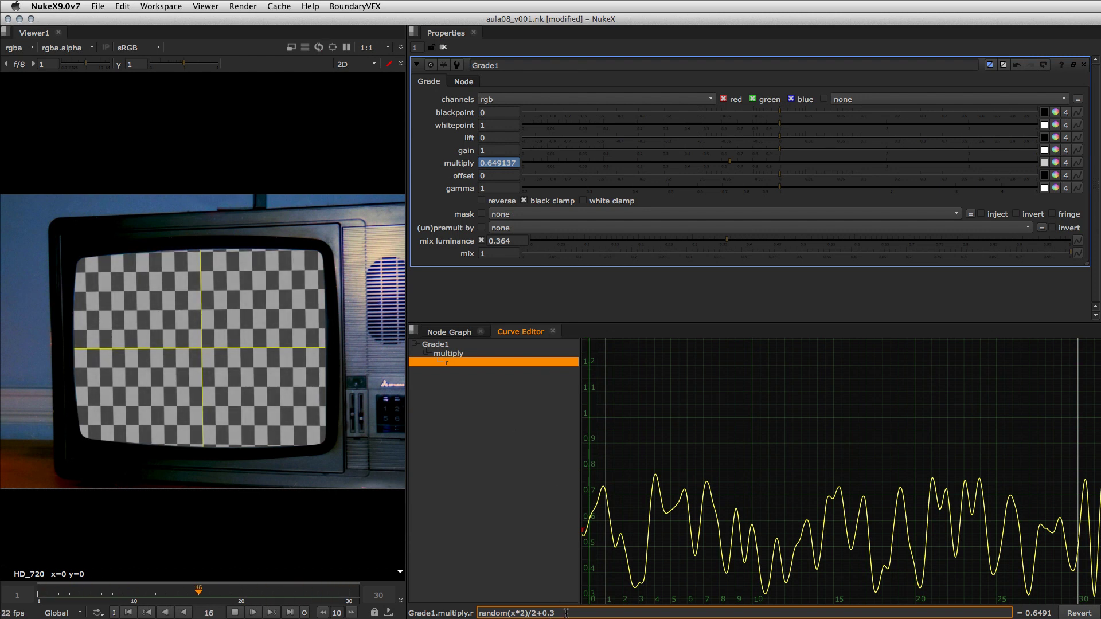
pyautogui.moveTo(709, 555); pyautogui.dragTo(771, 487, button='middle')
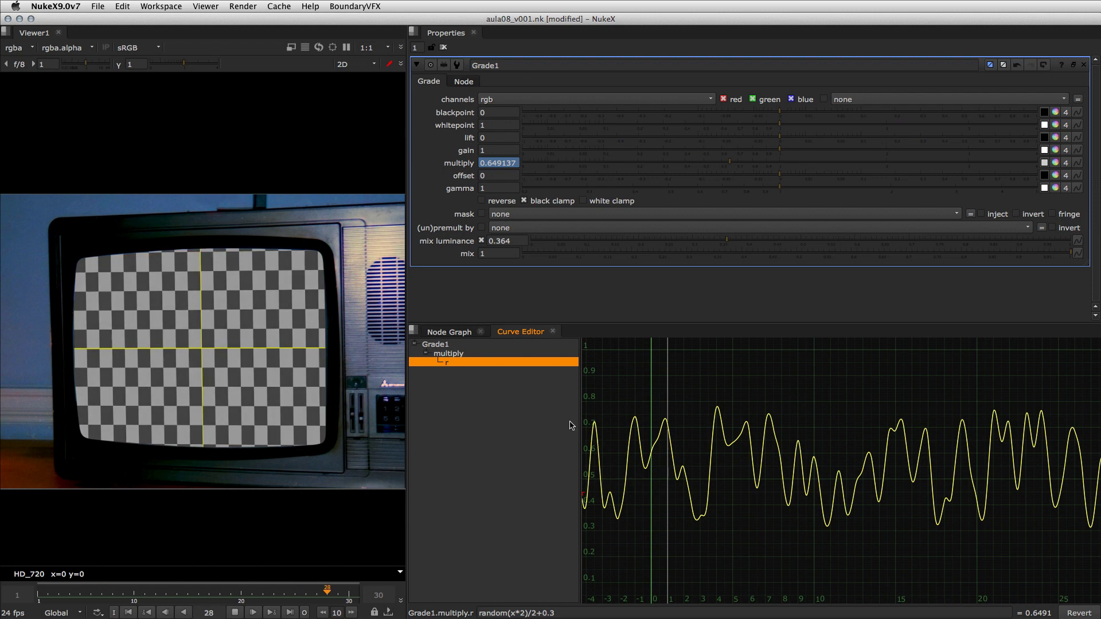
pyautogui.keyDown('alt'); pyautogui.moveTo(781, 521); pyautogui.dragTo(744, 445, button='middle'); pyautogui.keyUp('alt')
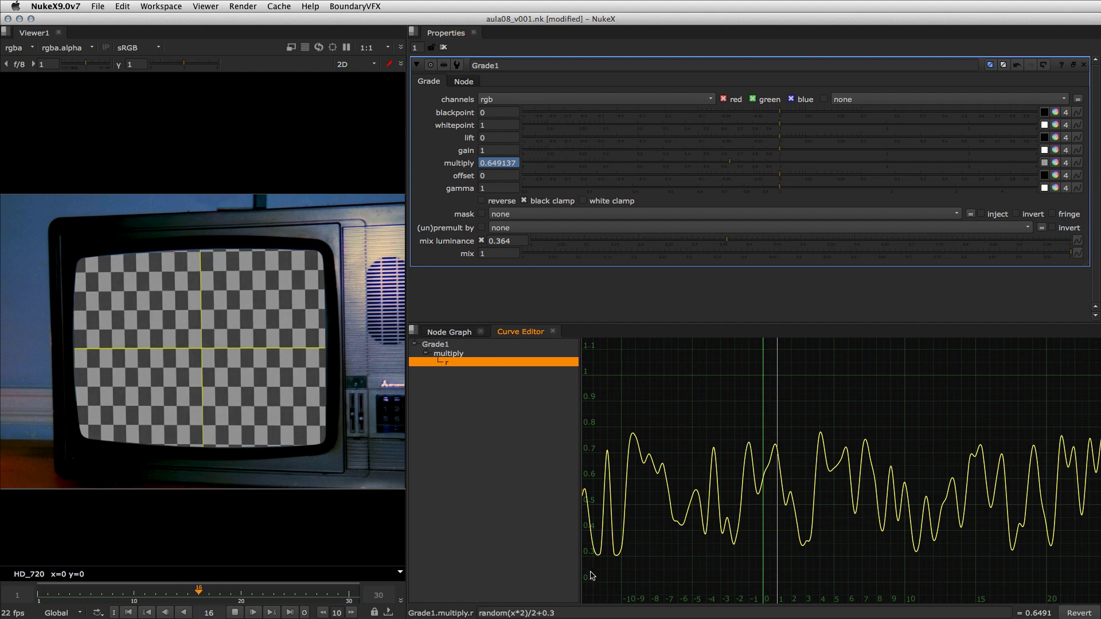
pyautogui.scroll(-2, 684, 529)
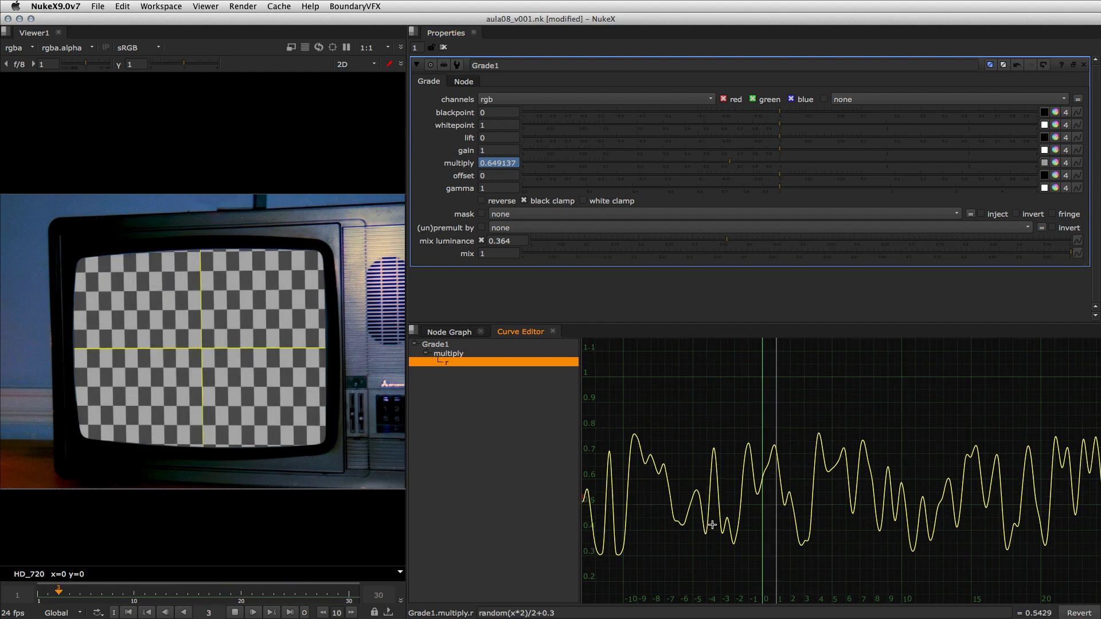
# Step: Replace the /2+0.3 part with *20 to get random(x*2)*20, and fit the multiply curve in the graph
pyautogui.click(528, 613)
pyautogui.press('Delete')
pyautogui.press('Delete')
pyautogui.press('Delete')
pyautogui.press('Delete')
pyautogui.press('Delete')
pyautogui.press('Delete')
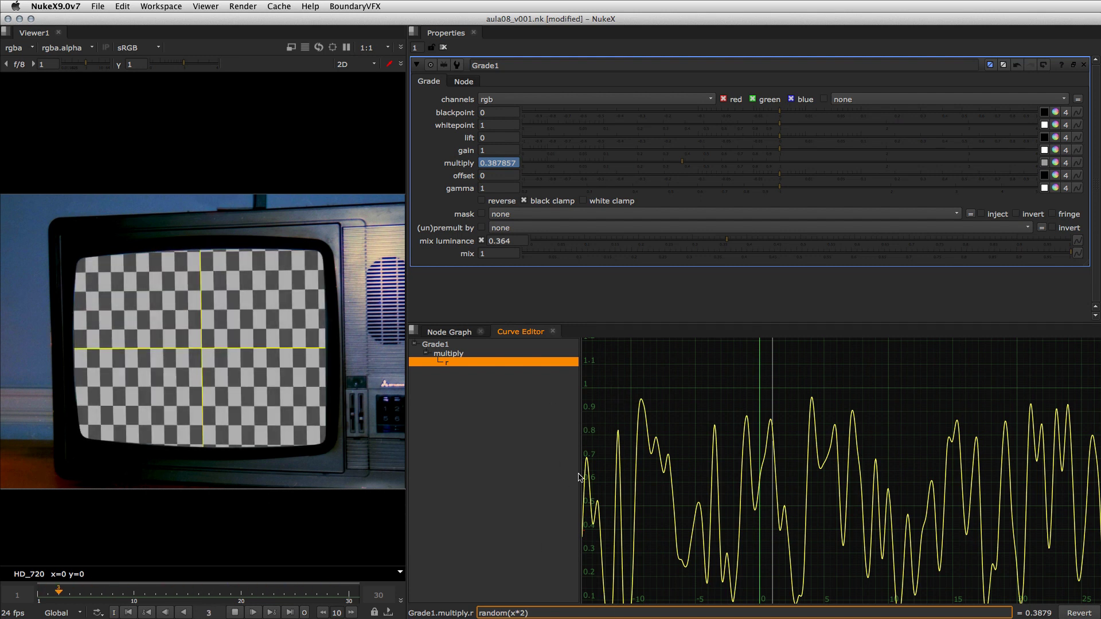
pyautogui.write('*20')
pyautogui.press('Return')
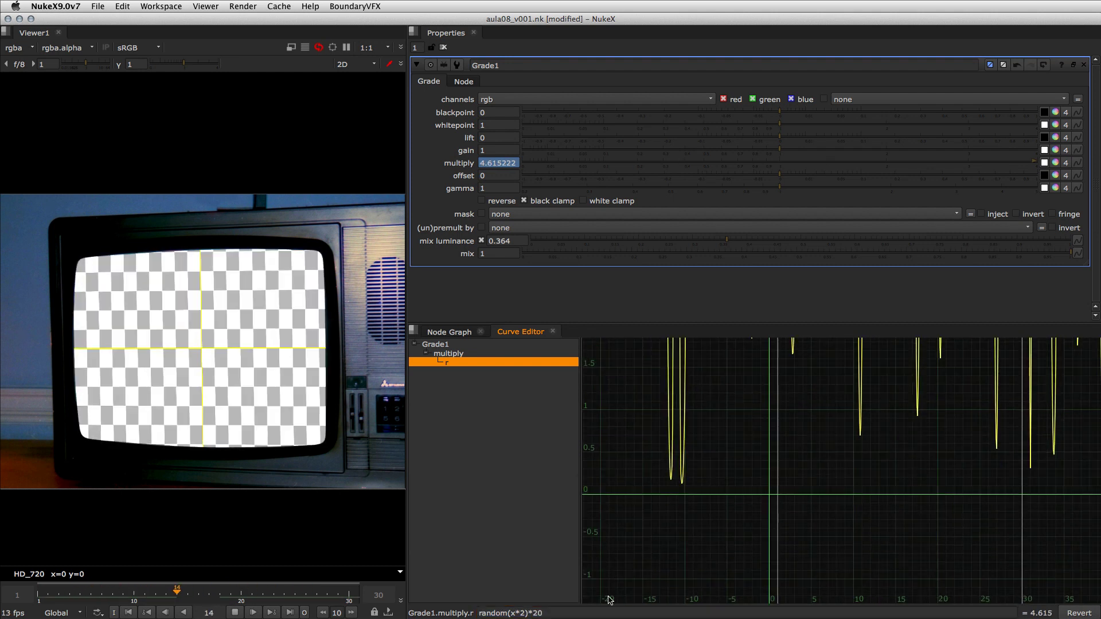
pyautogui.press('a')
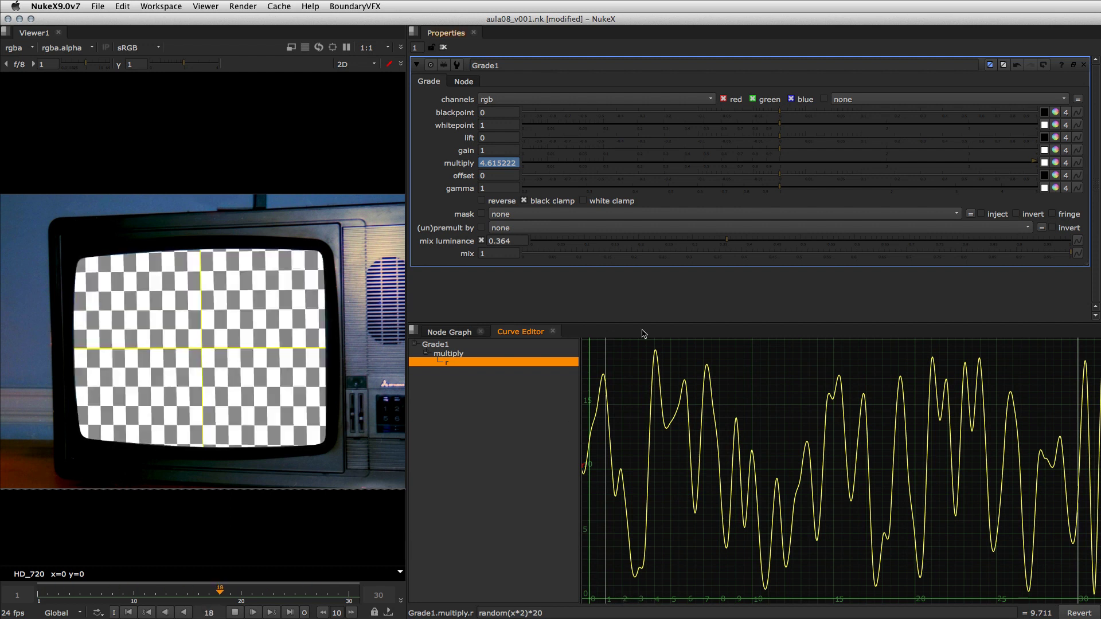
# Step: Offset the multiply expression by 20 as random(x*2)*20+20, and frame the curve
pyautogui.click(557, 613)
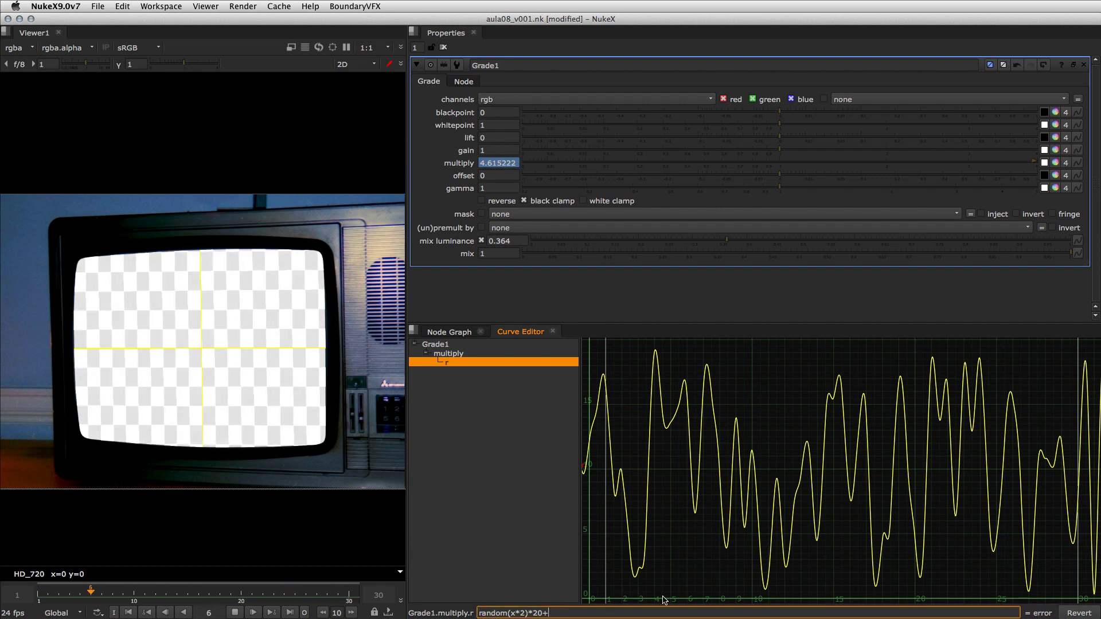
pyautogui.write('+20')
pyautogui.press('Return')
pyautogui.press('f')
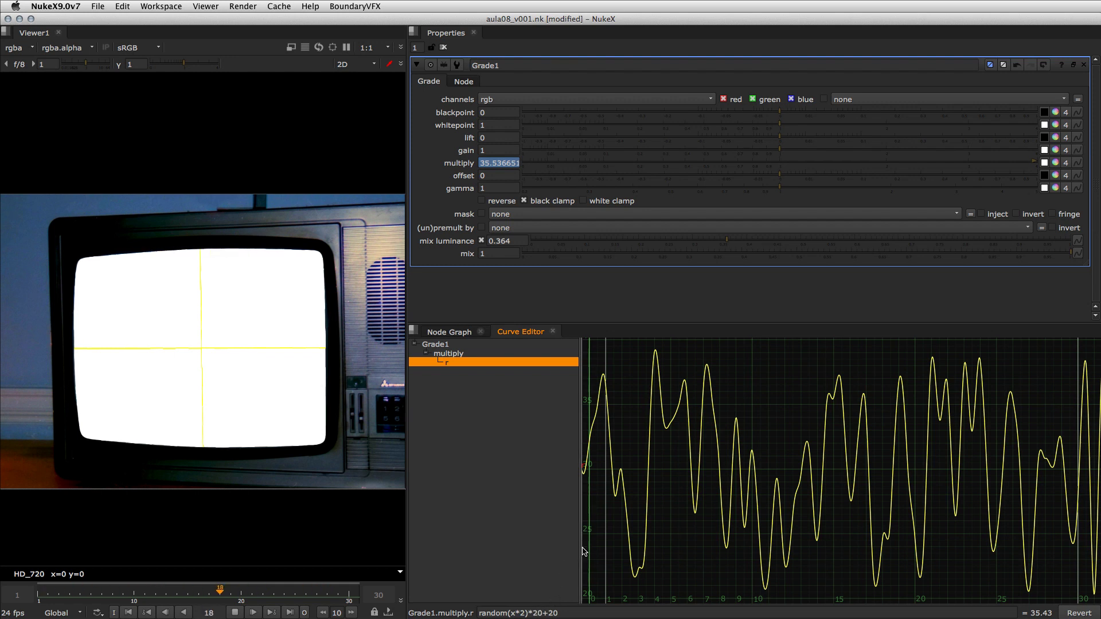
# Step: Replace the offset with -1 so the multiply expression is random(x*2)*20-1, and frame the curve
pyautogui.moveTo(542, 612); pyautogui.dragTo(571, 611)
pyautogui.write('-1')
pyautogui.press('Return')
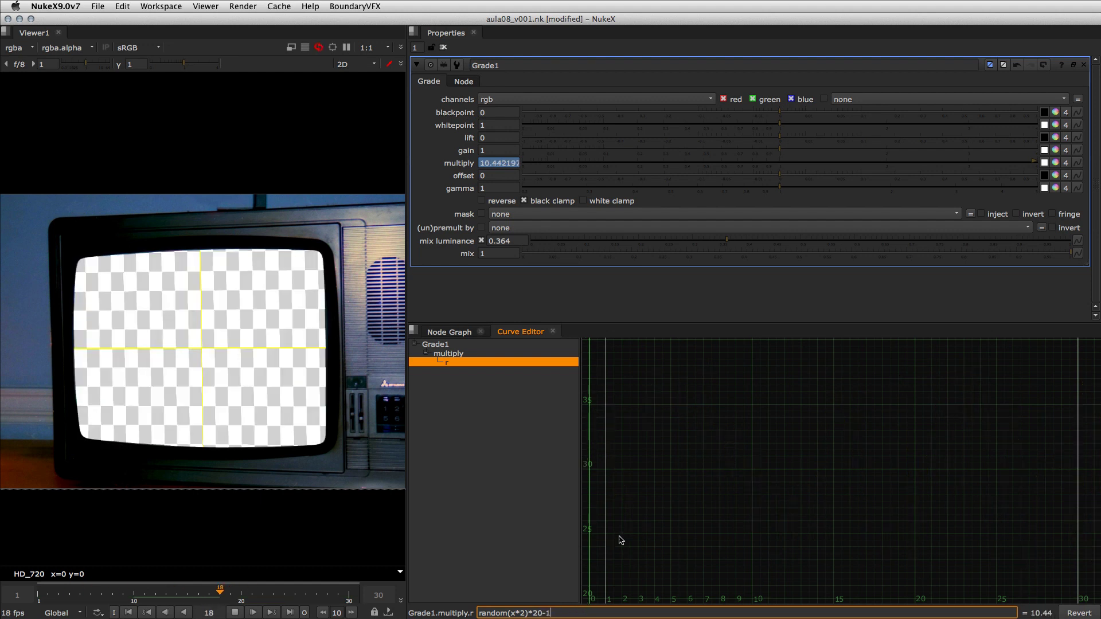
pyautogui.moveTo(635, 577); pyautogui.dragTo(904, 467, button='middle')
pyautogui.press('f')
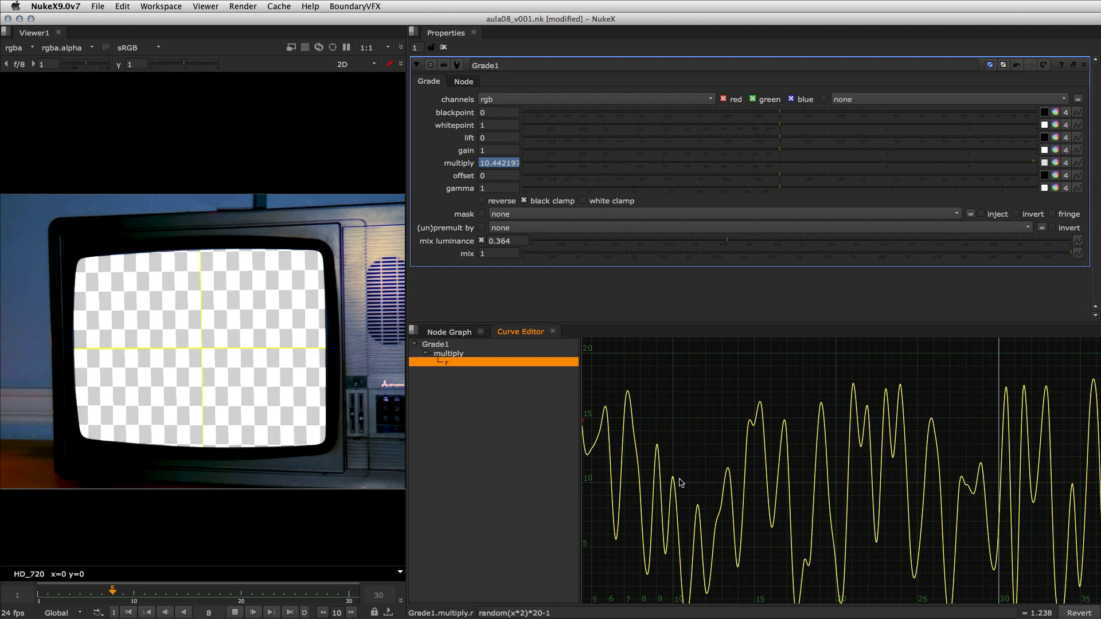
pyautogui.press('f')
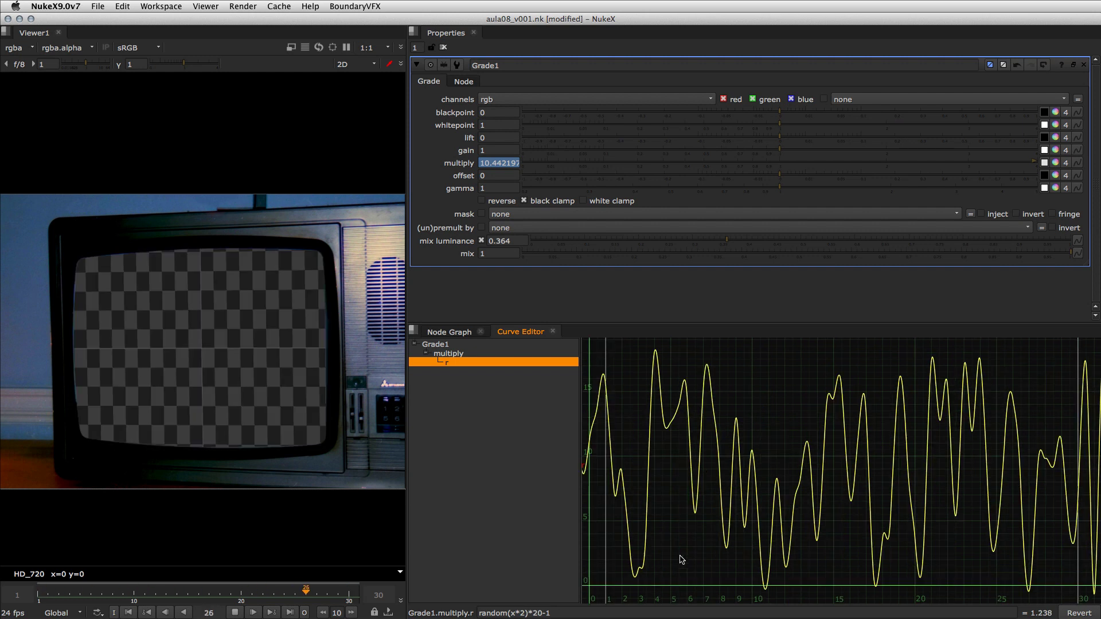
# Step: Slow the variation by changing x*2 to x/10, making the multiply expression random(x/10)*20-1
pyautogui.click(516, 613)
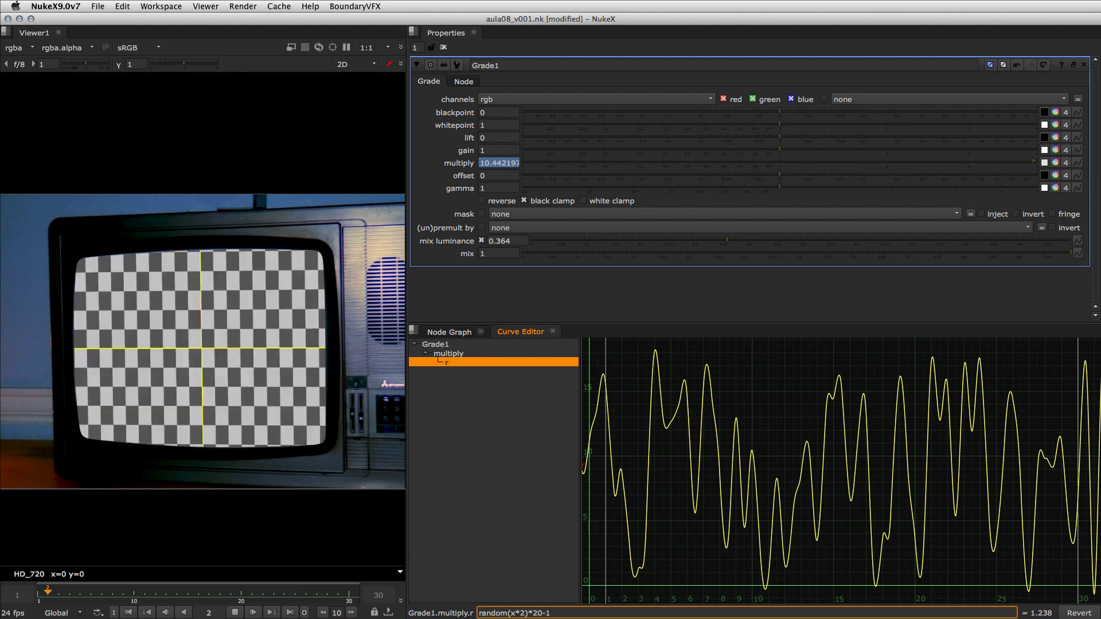
pyautogui.press('BackSpace')
pyautogui.press('BackSpace')
pyautogui.press('Return')
pyautogui.write('/10')
pyautogui.press('Return')
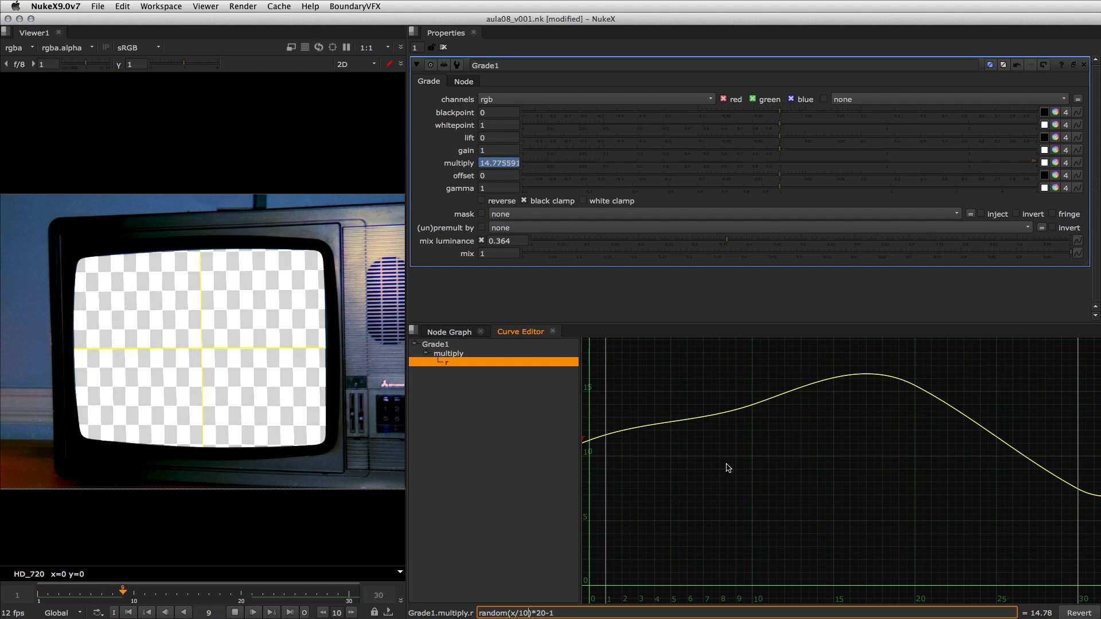